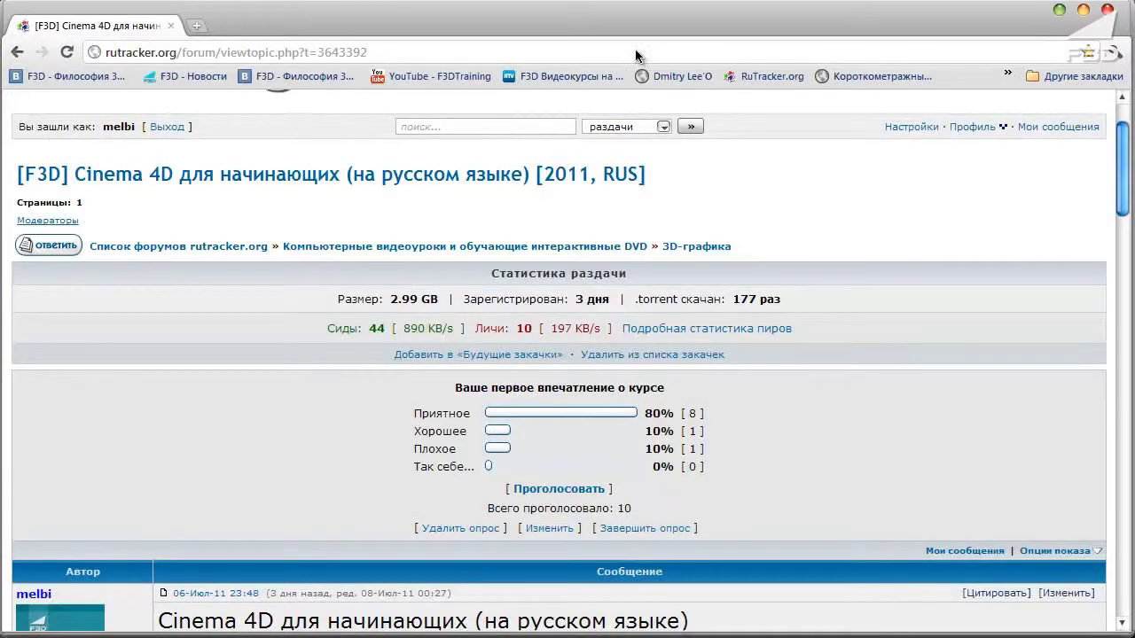
Step: Scroll up and down through the RuTracker forum index page
scroll(1126, 177, "up", 1)
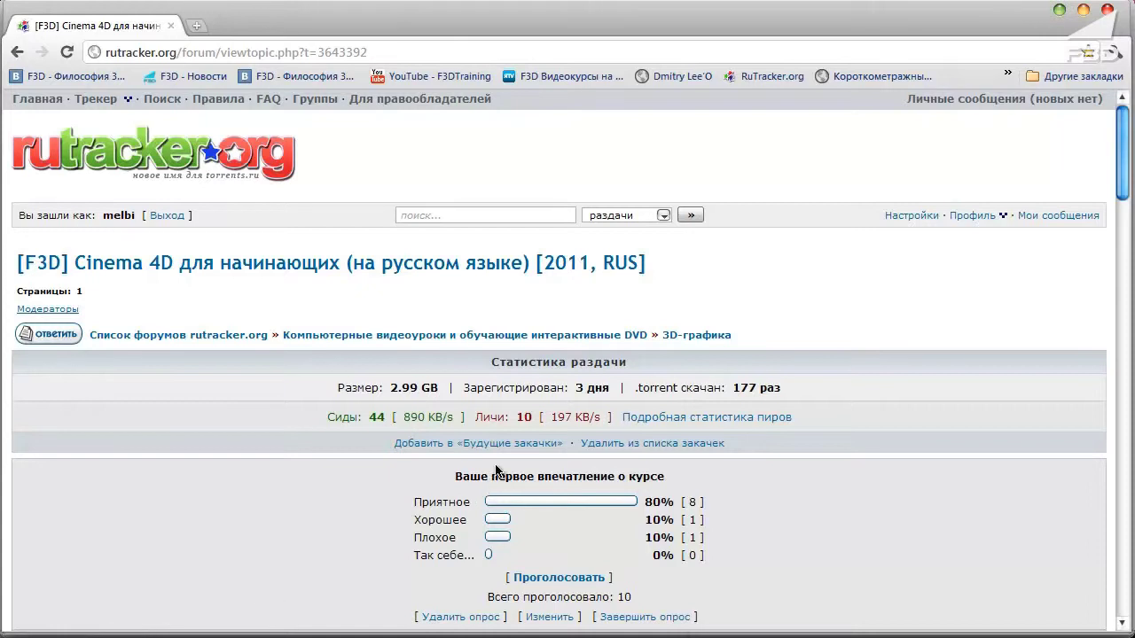
scroll(457, 461, "down", 5)
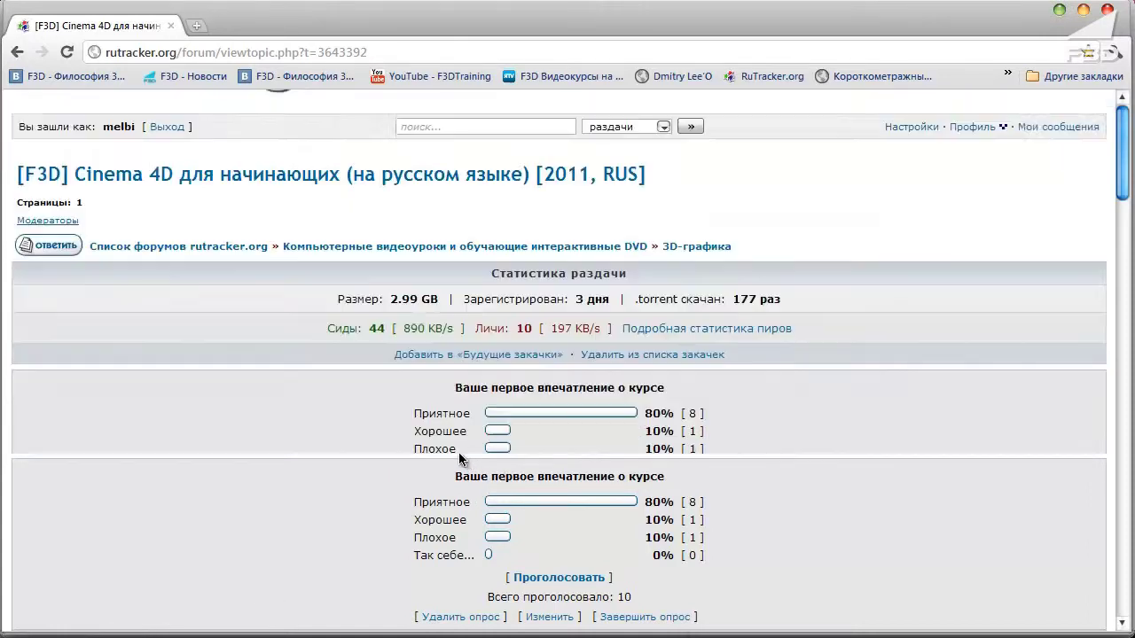
scroll(460, 456, "down", 5)
scroll(457, 444, "up", 4)
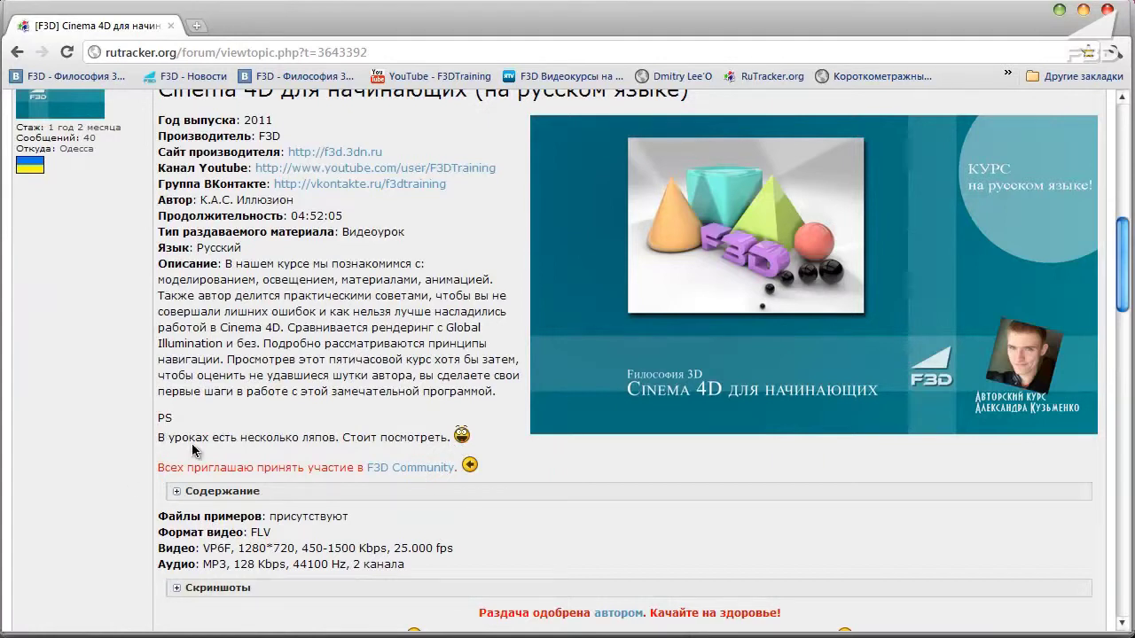
scroll(191, 443, "up", 8)
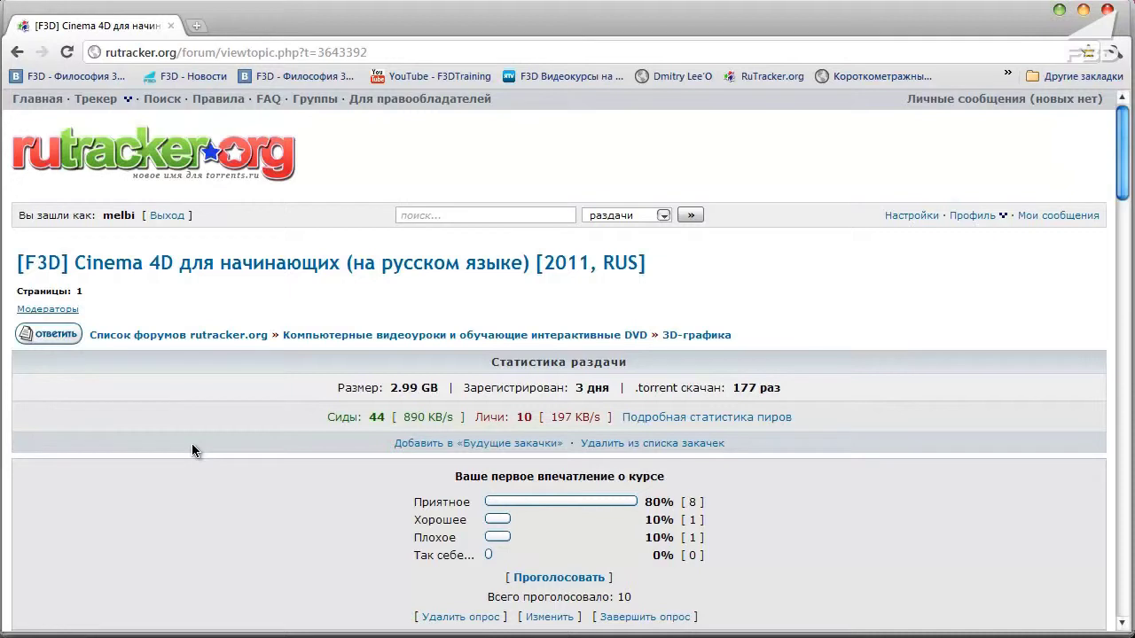
scroll(192, 444, "down", 3)
scroll(192, 436, "up", 3)
scroll(193, 431, "down", 2)
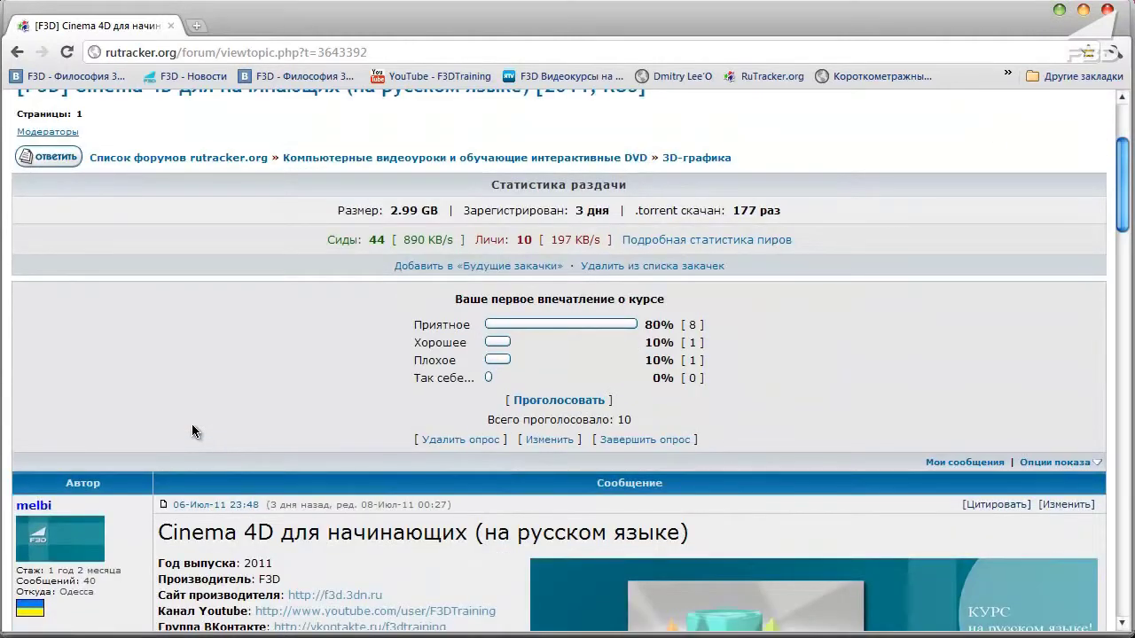
scroll(194, 430, "down", 3)
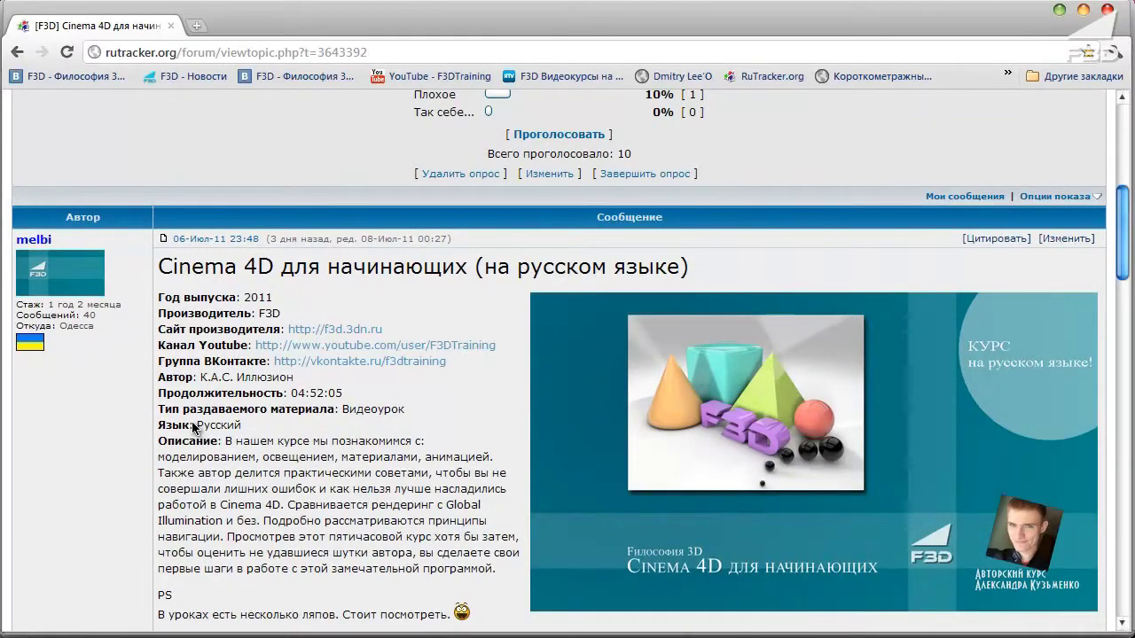
scroll(193, 428, "down", 5)
scroll(193, 429, "up", 7)
scroll(204, 429, "down", 3)
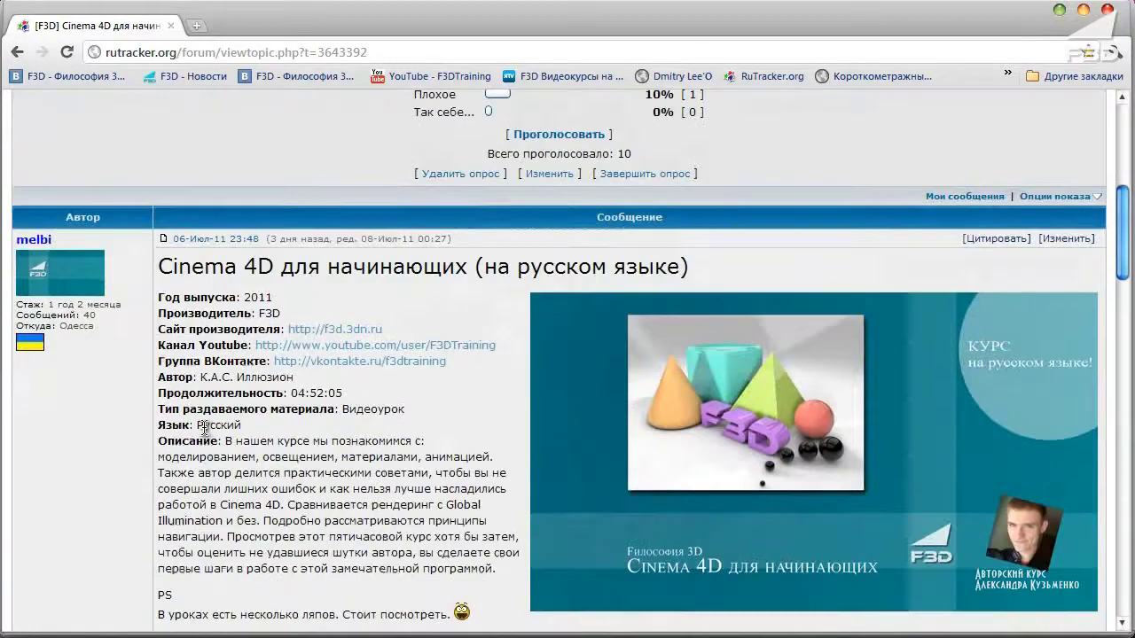
scroll(232, 386, "down", 3)
scroll(226, 364, "up", 7)
scroll(226, 363, "up", 3)
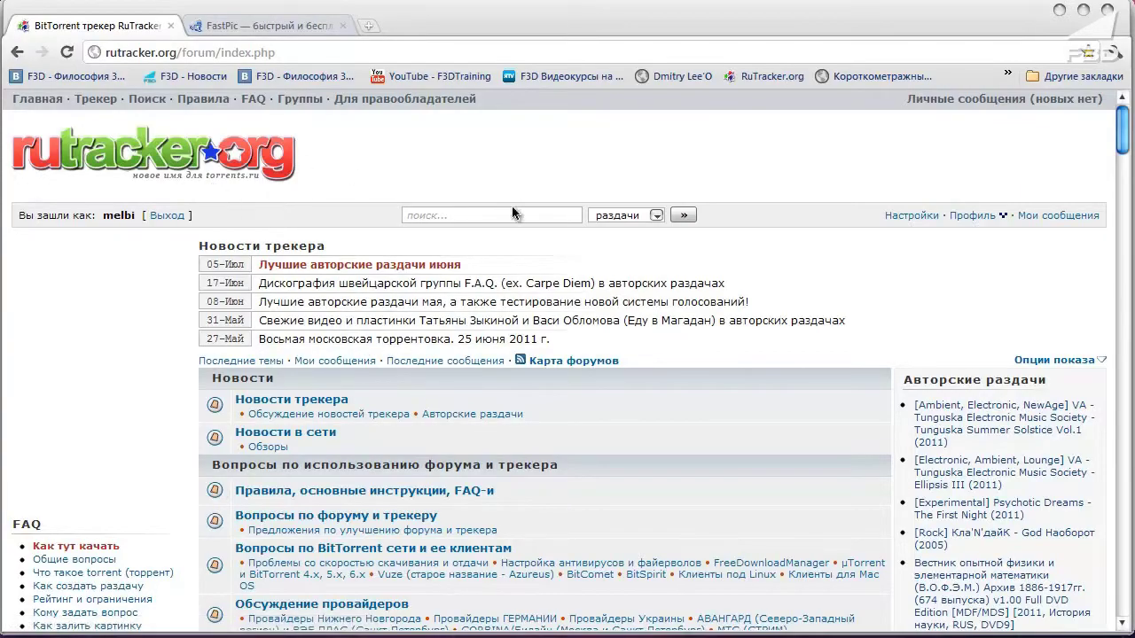
Step: Open the bookmarked Cinema 4D для начинающих topic from the bookmarks overflow
mouse_move(1122, 141)
left_mouse_down()
mouse_move(1110, 252)
mouse_move(1113, 133)
left_mouse_up()
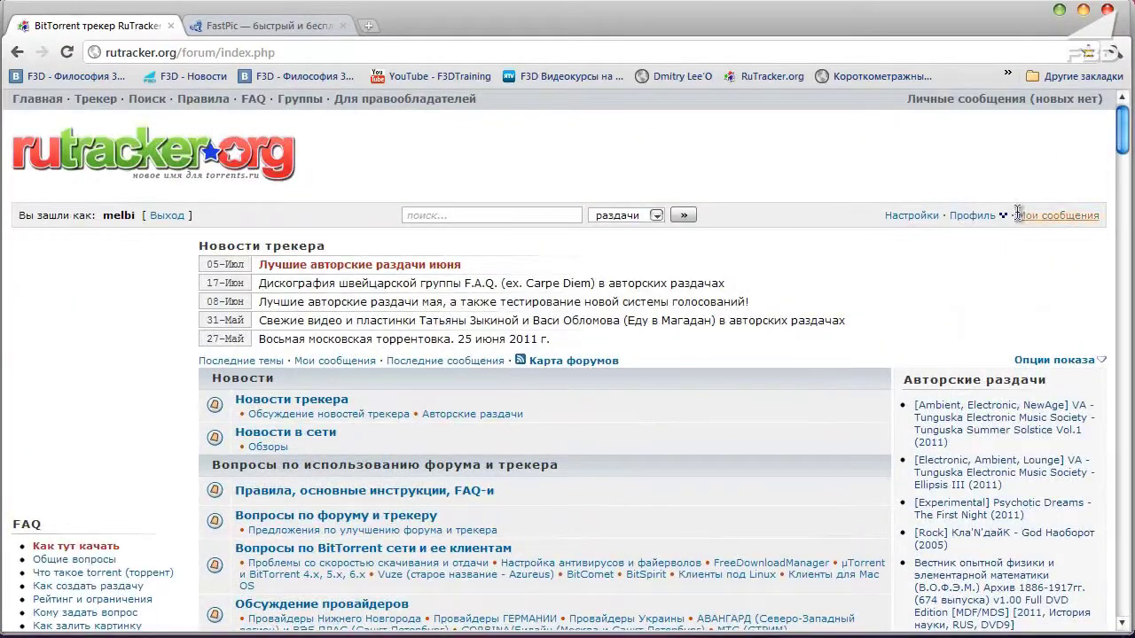
left_click(1006, 78)
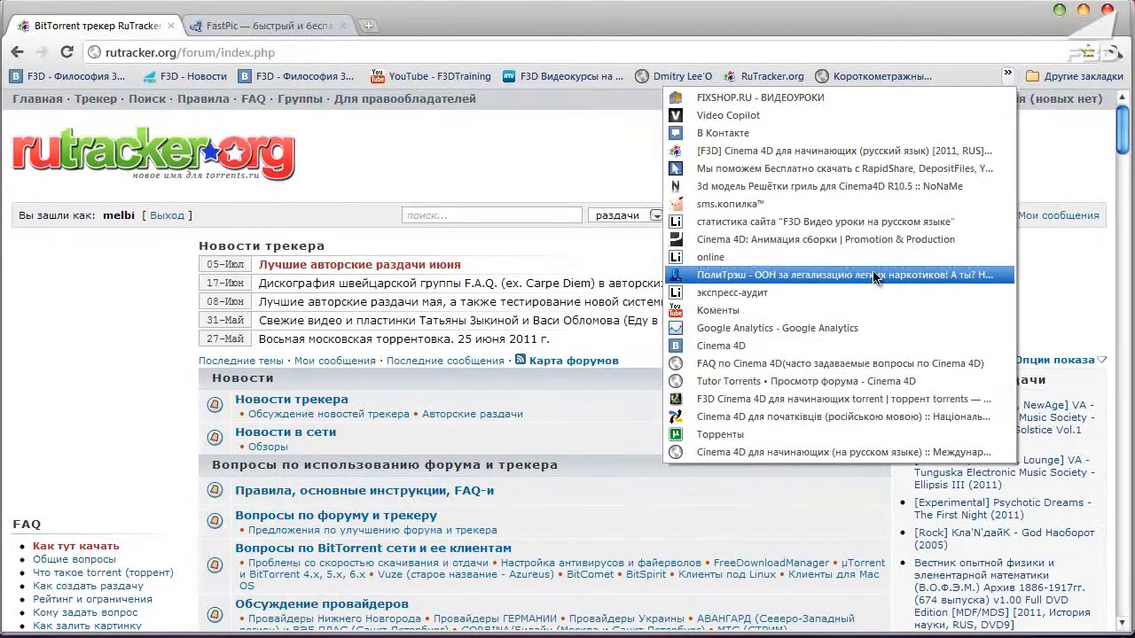
left_click(858, 154)
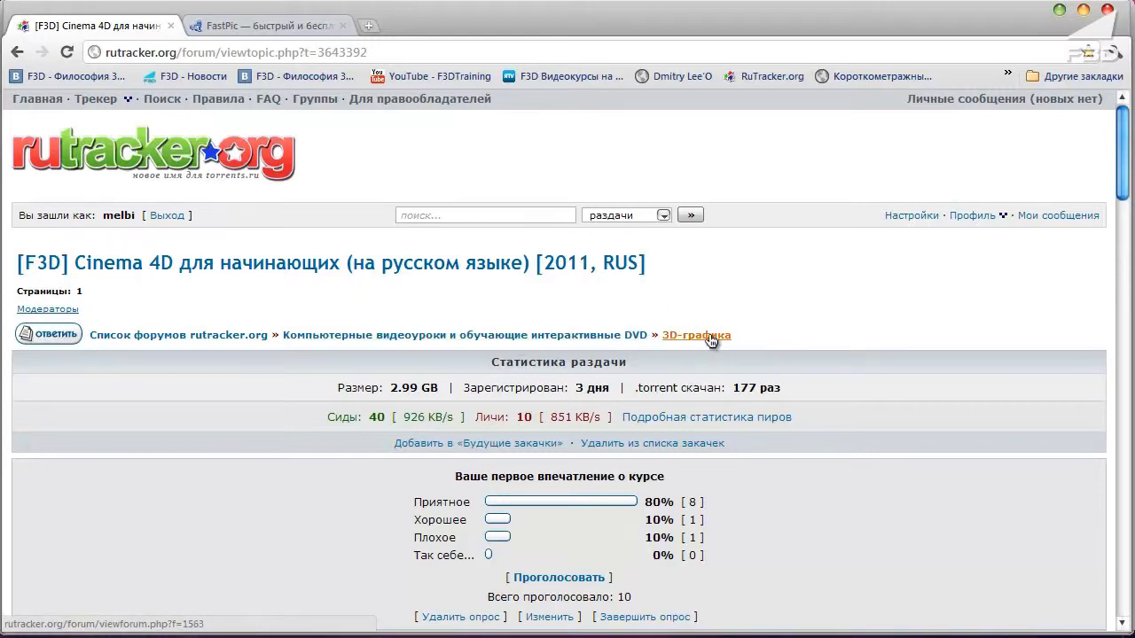
Step: Go up to Компьютерные видеоуроки and enter the 3D-графика forum's topic list
left_click(474, 338)
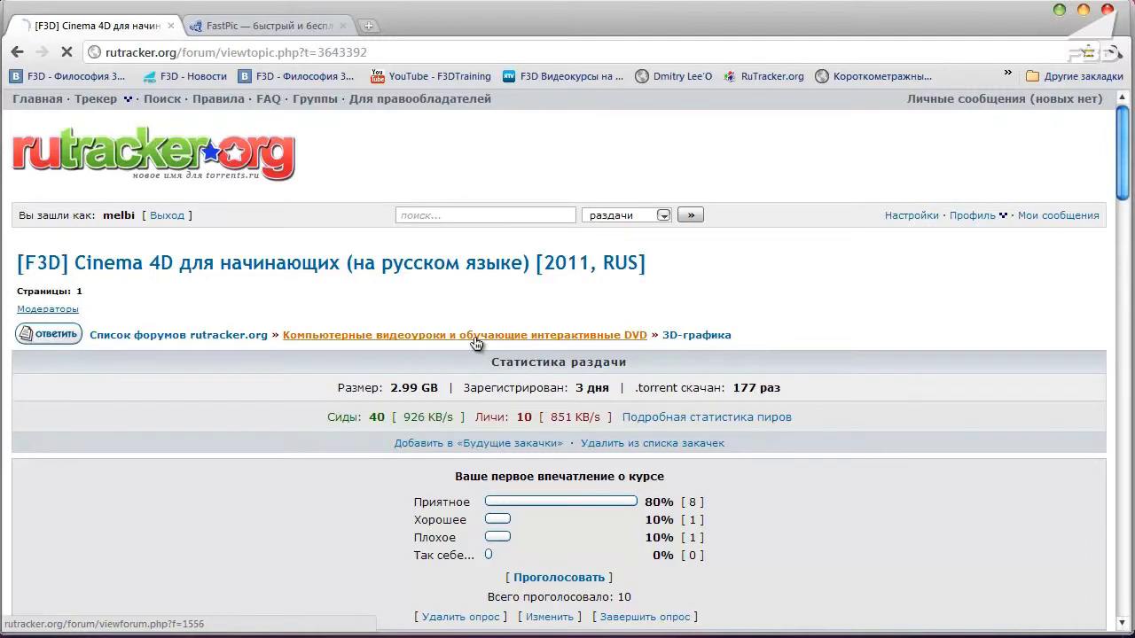
scroll(227, 417, "down", 1)
scroll(241, 423, "down", 1)
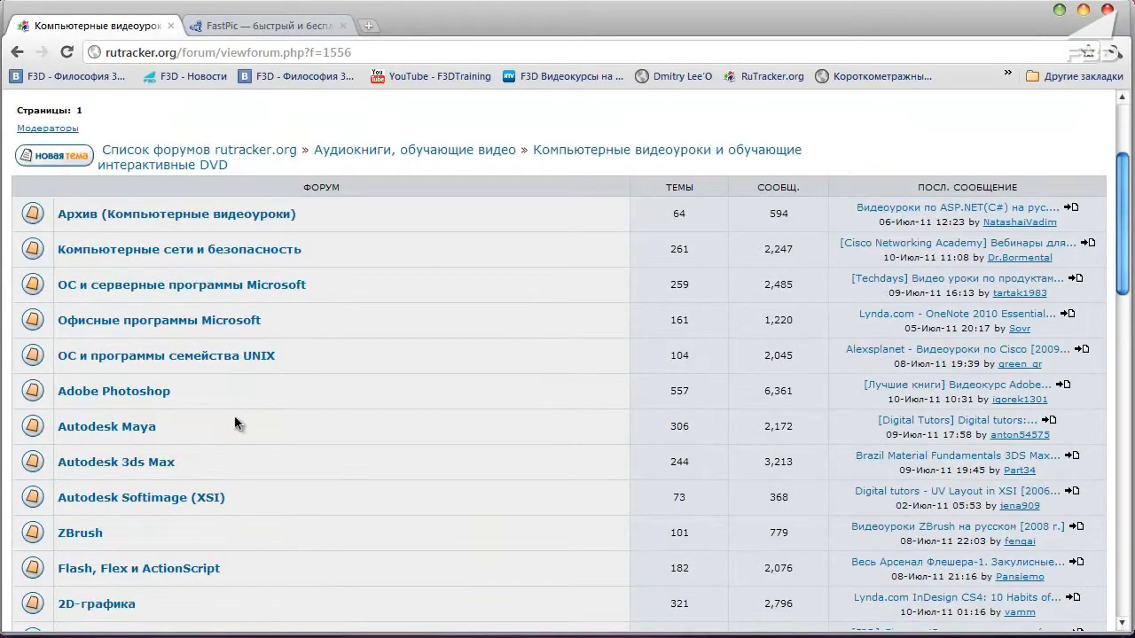
scroll(241, 423, "down", 1)
scroll(150, 406, "down", 2)
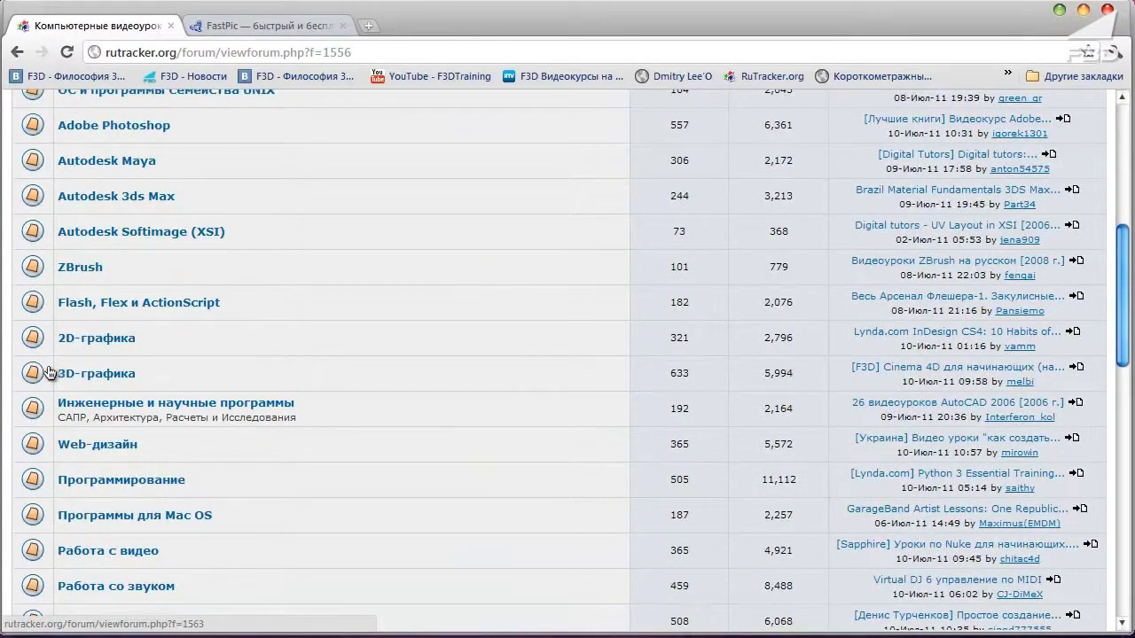
left_click(124, 379)
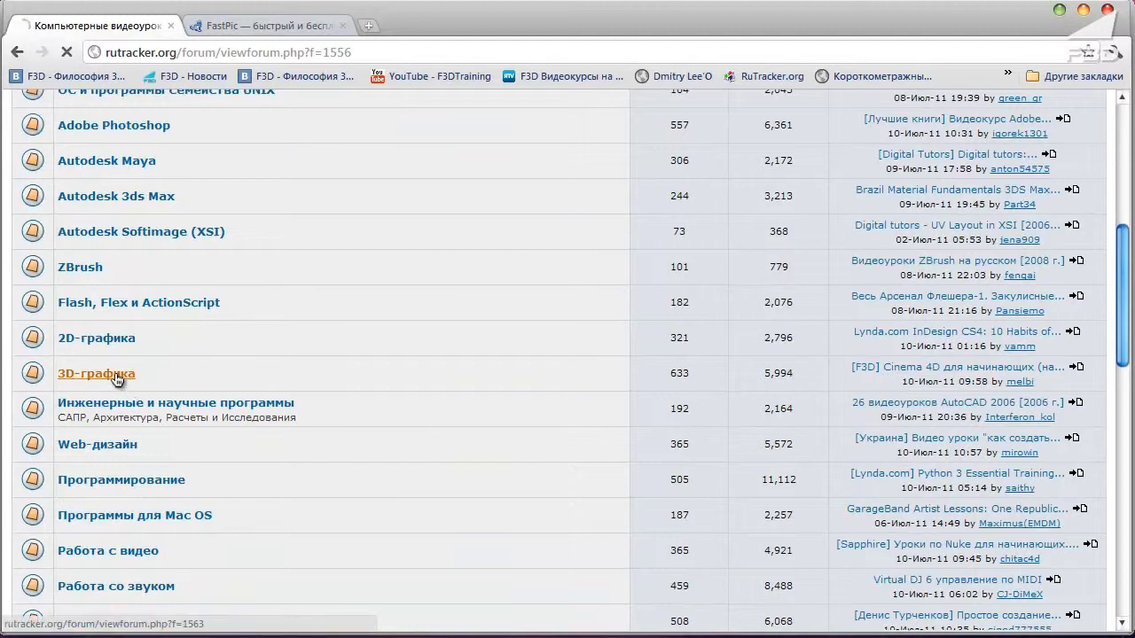
scroll(246, 419, "down", 1)
scroll(239, 461, "down", 1)
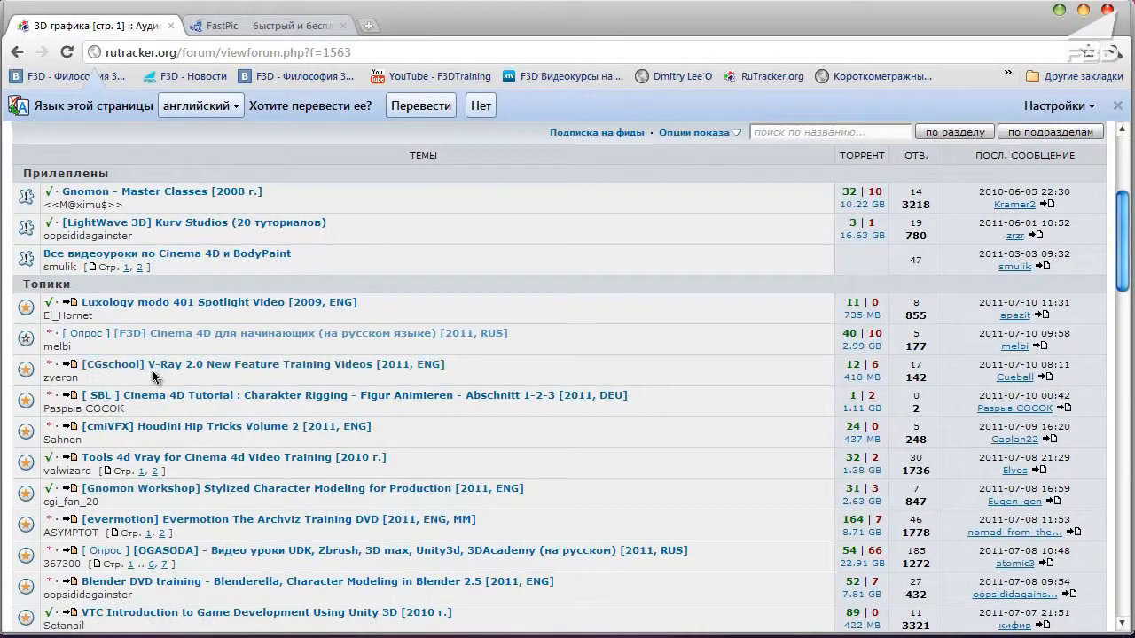
scroll(166, 383, "up", 1)
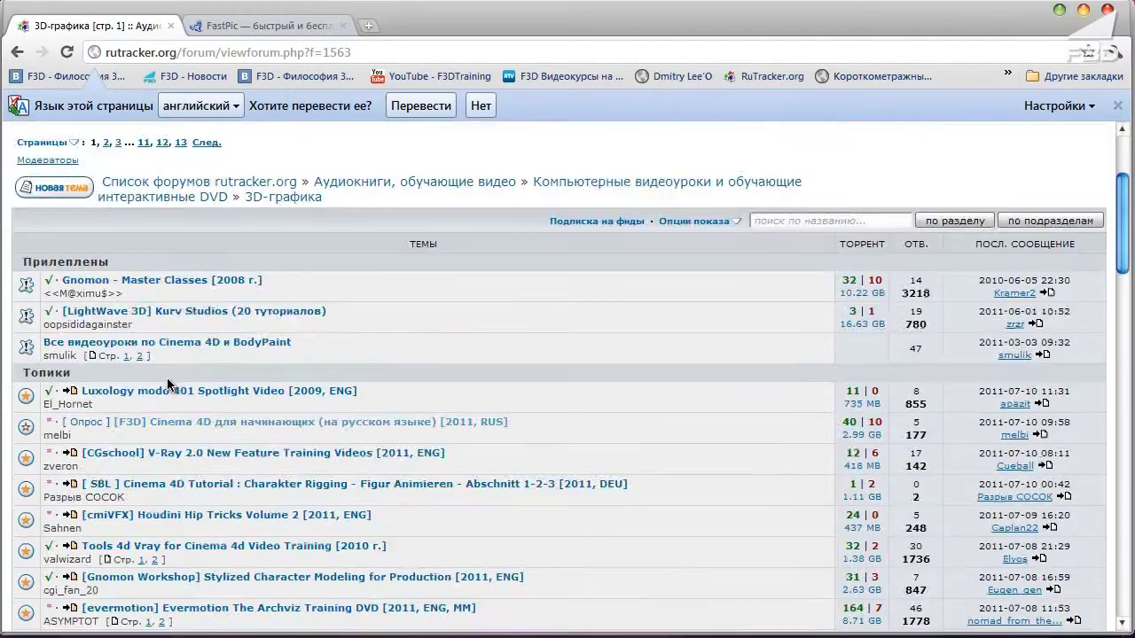
Step: Start a new 3D-графика topic and paste 'F3D - Мелочи Cinema 4D' from Notepad into Название
left_click(59, 195)
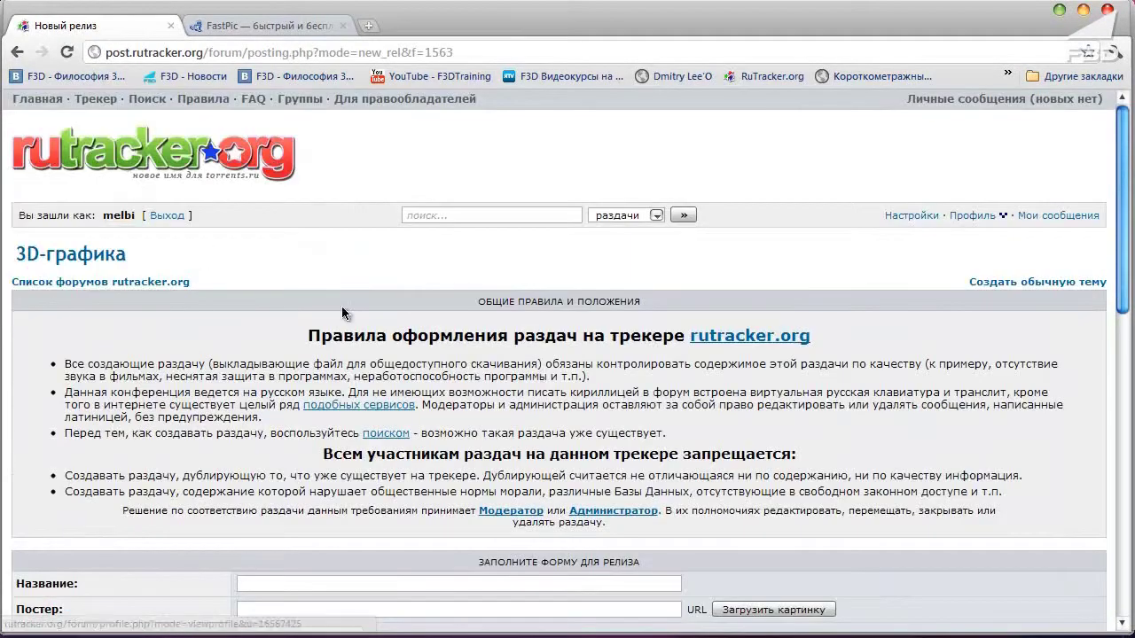
scroll(542, 444, "down", 2)
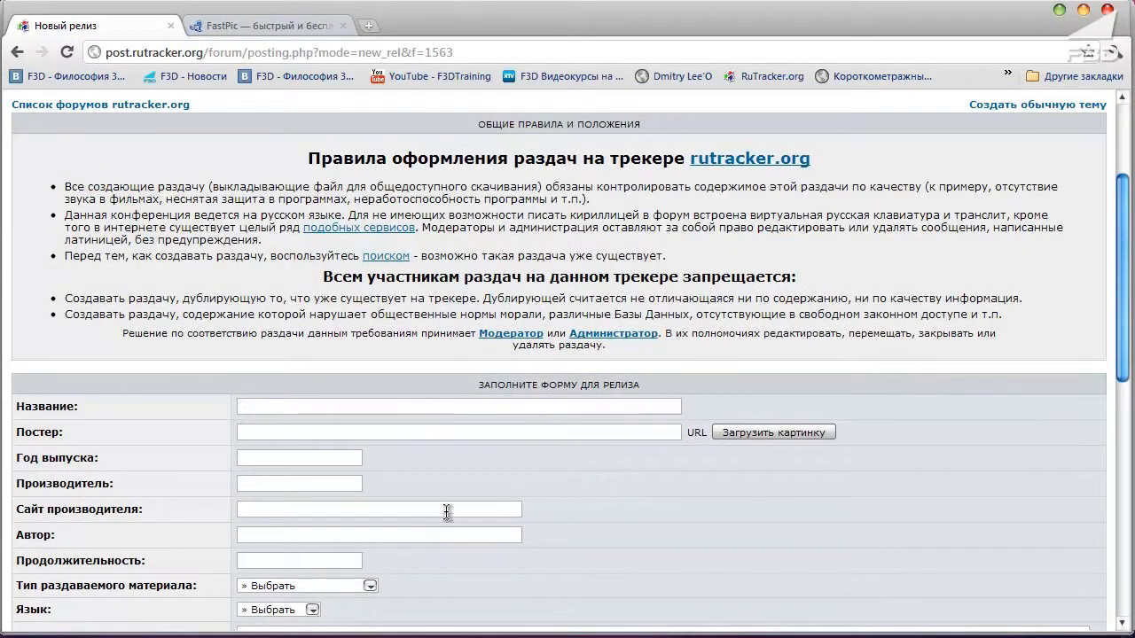
key("alt+Tab")
key("alt+Tab")
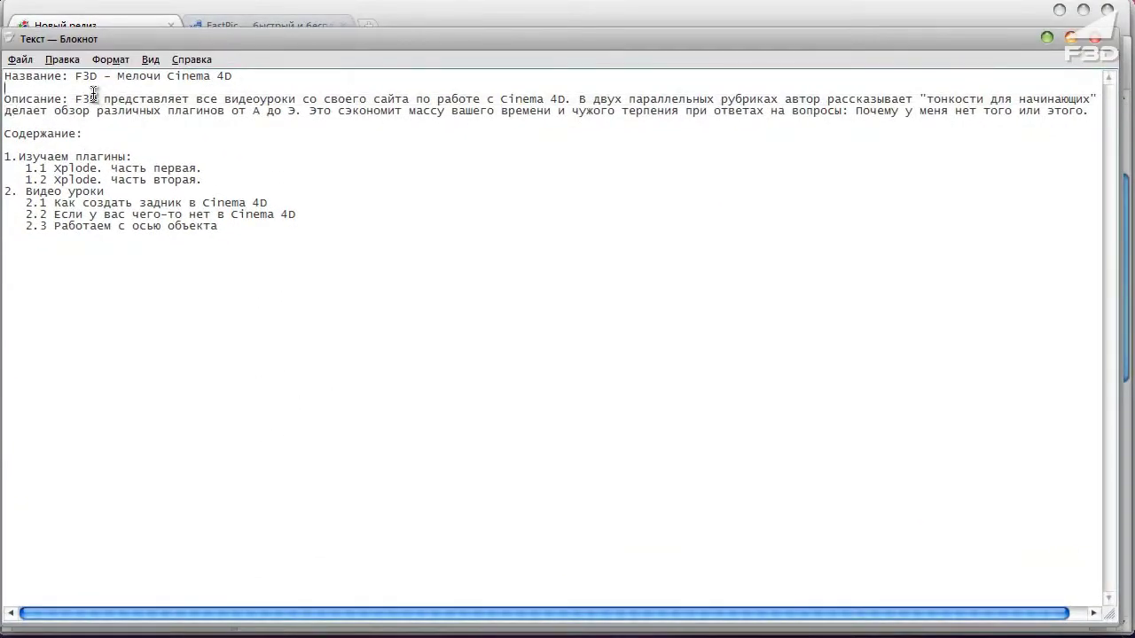
left_click_drag(233, 77, 74, 76)
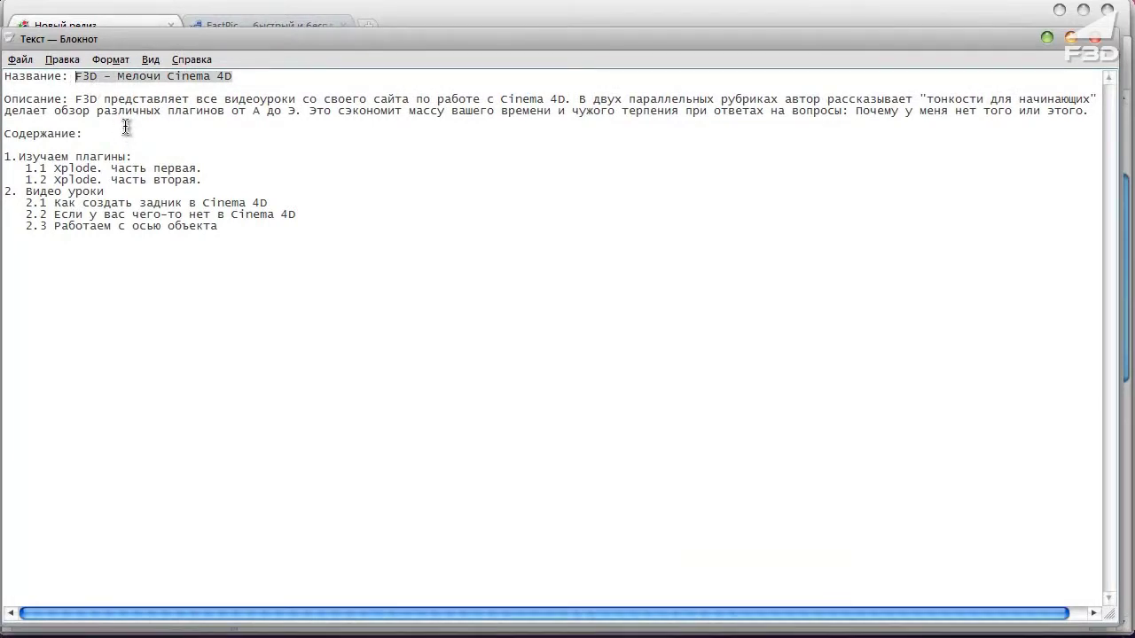
key("alt+Tab")
left_click(291, 404)
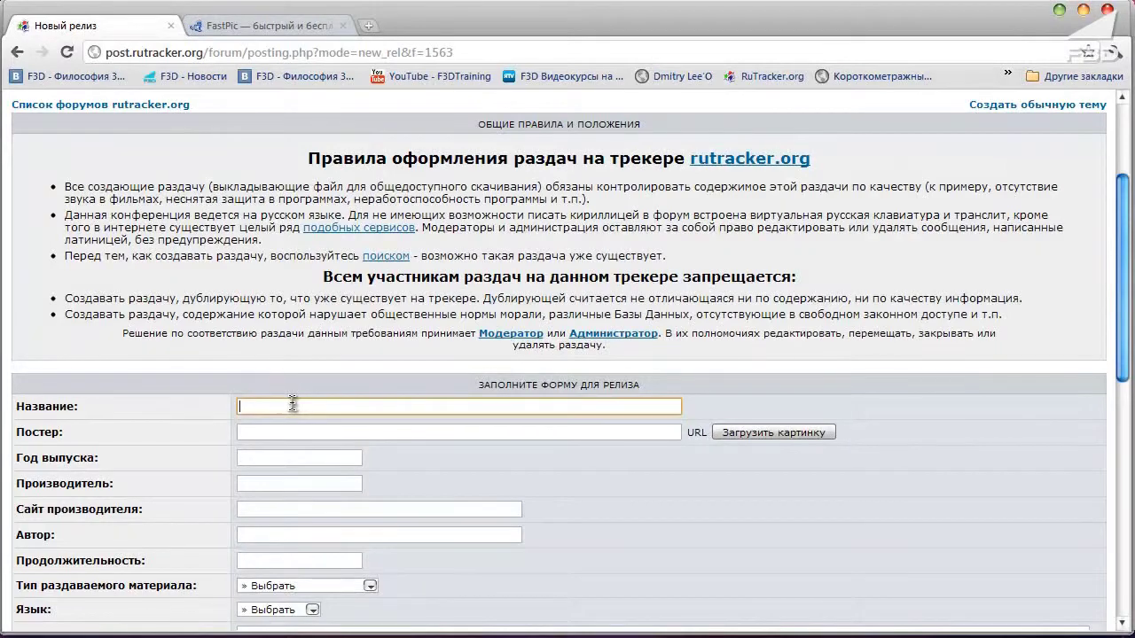
type("F3D - Мелочи Cinema 4D")
Step: Glance at the release notes, then start a poster upload via Загрузить картинку
key("alt+Tab")
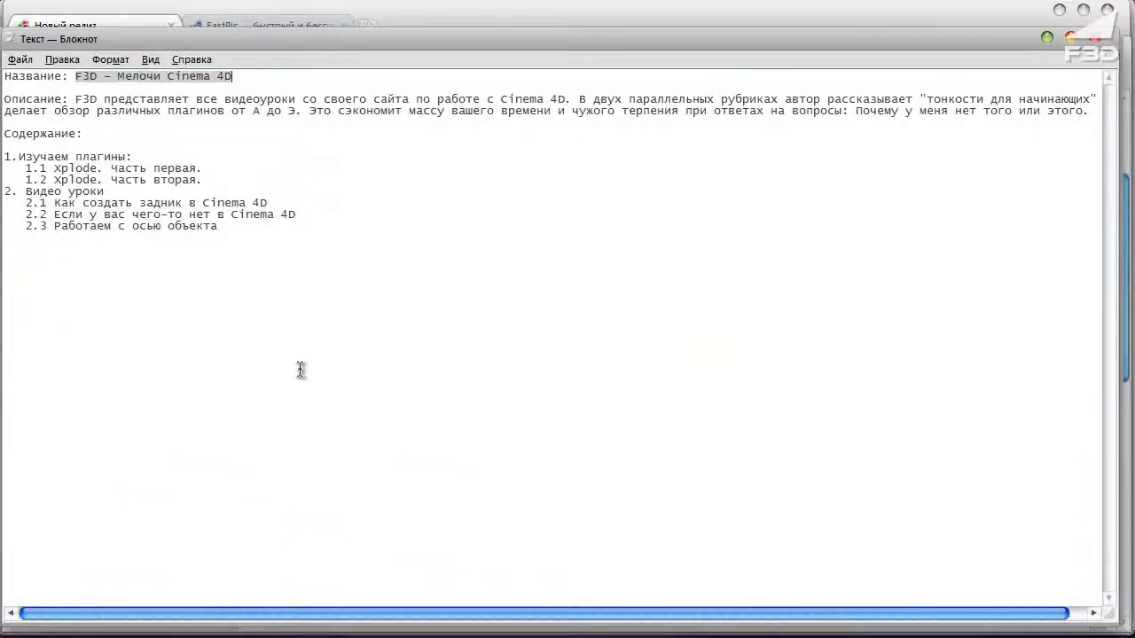
key("alt+Tab")
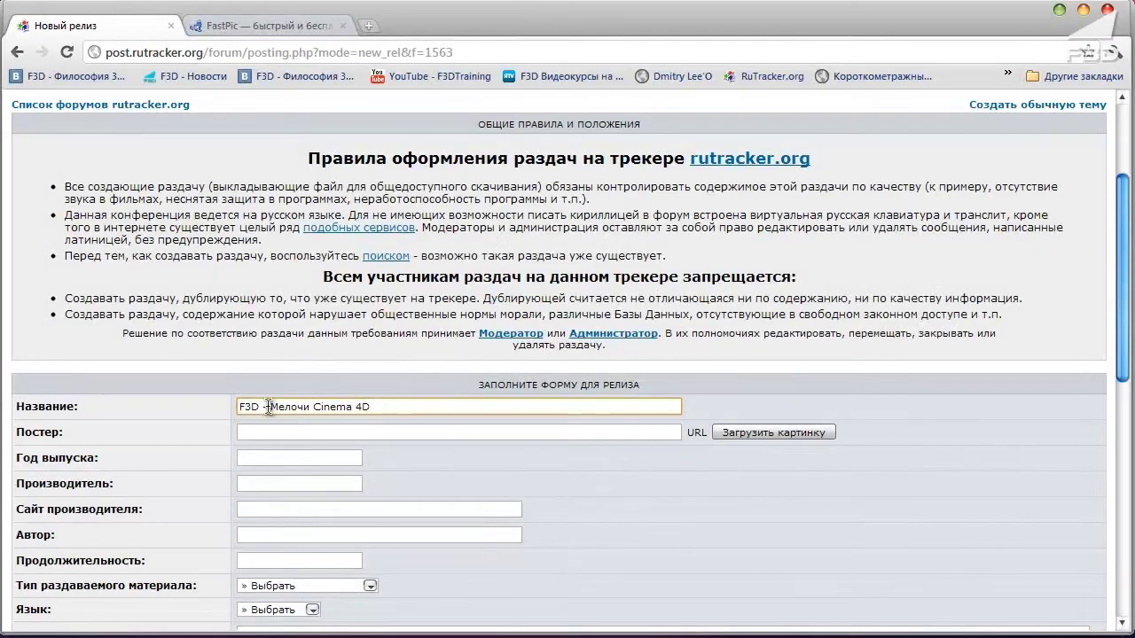
left_click(755, 436)
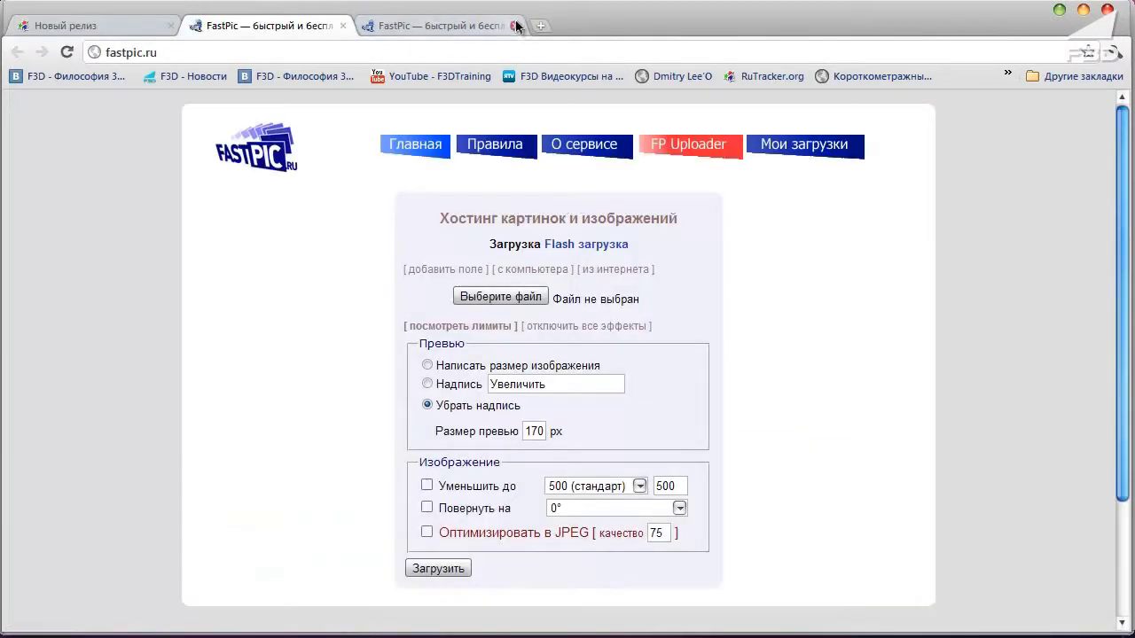
Step: Upload minilogotip.jpg to FastPic, copy its direct link, and return to the form's Постер field
left_click(517, 26)
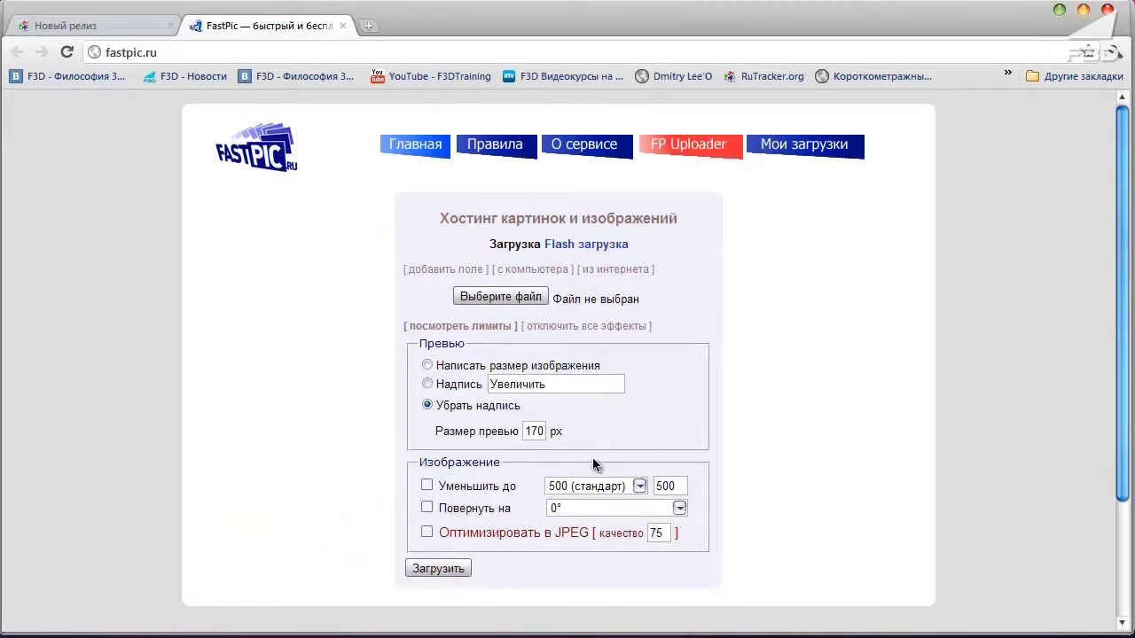
left_click(488, 296)
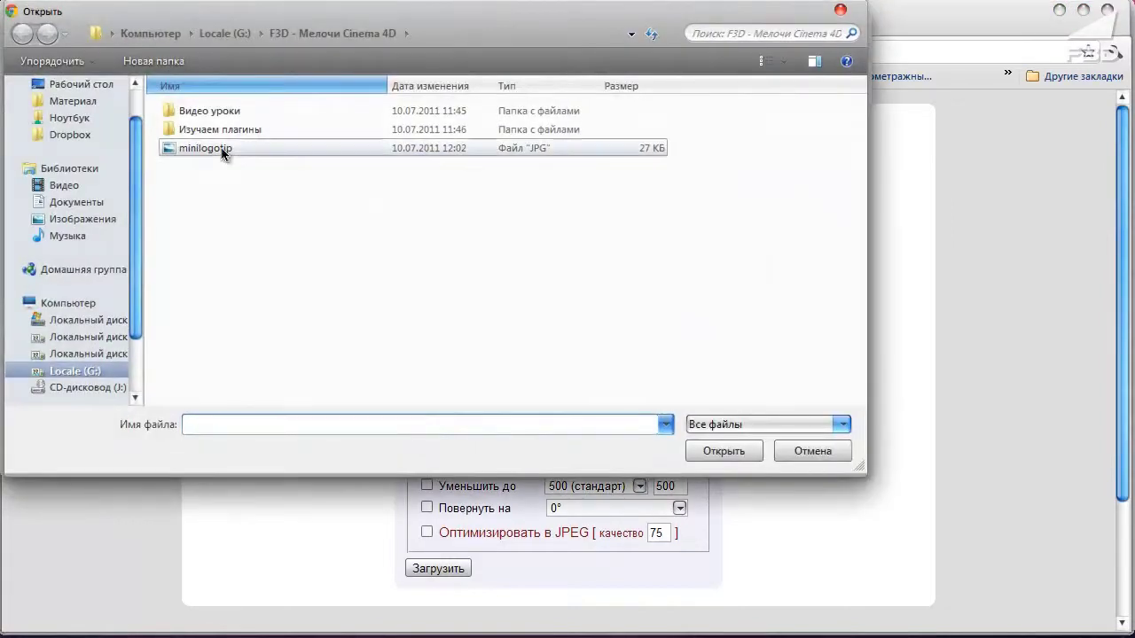
left_click(206, 151)
double_click(206, 150)
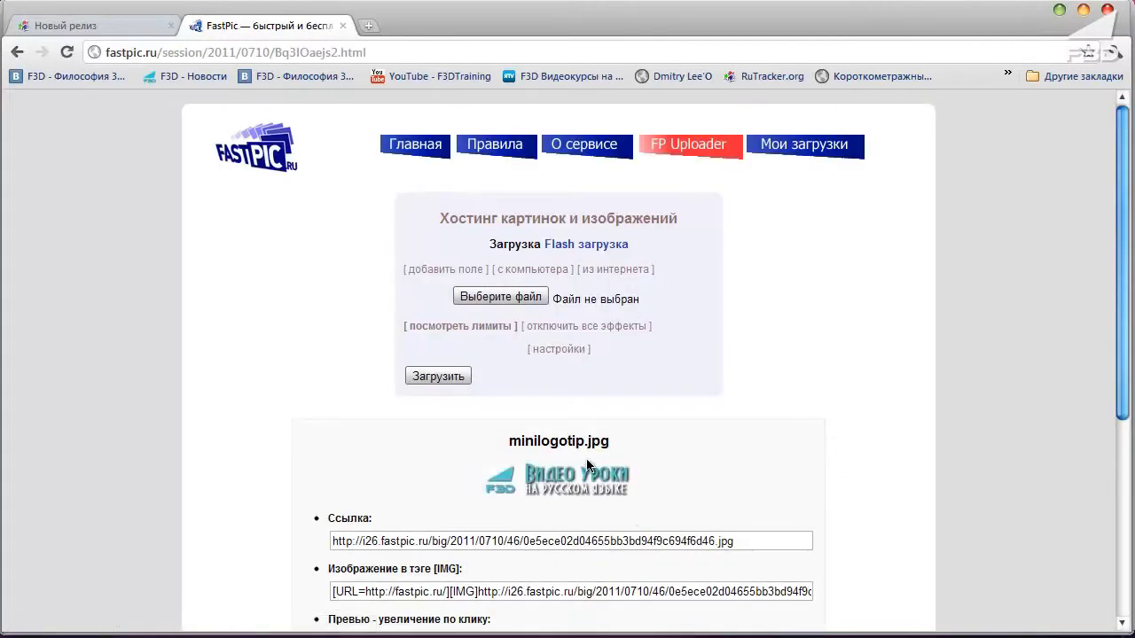
left_click(707, 539)
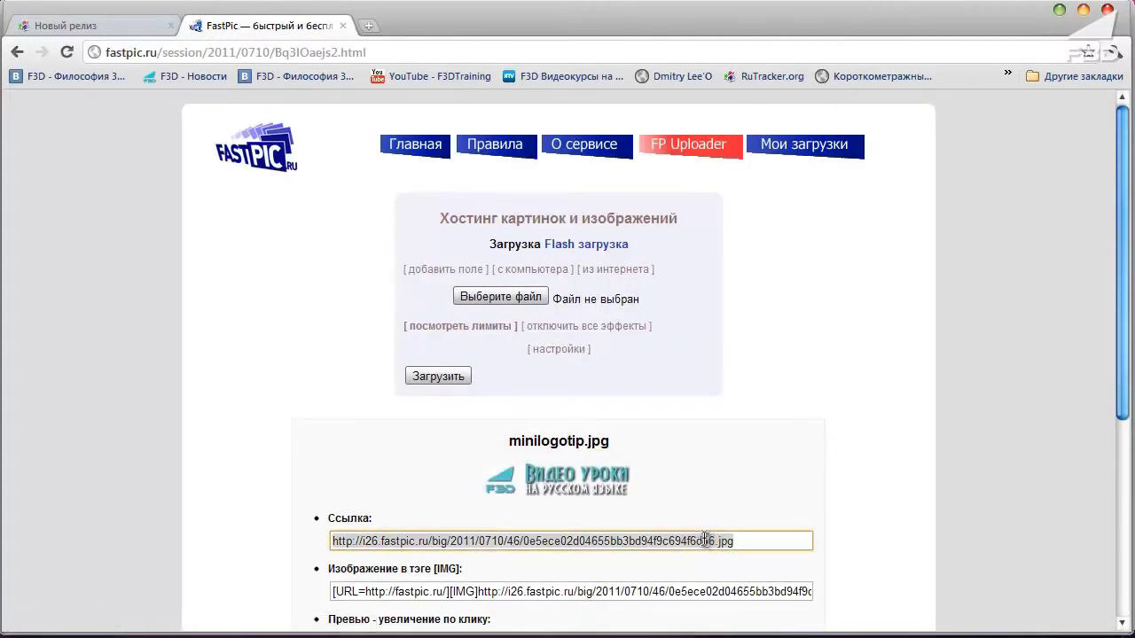
left_click(144, 25)
left_click(395, 432)
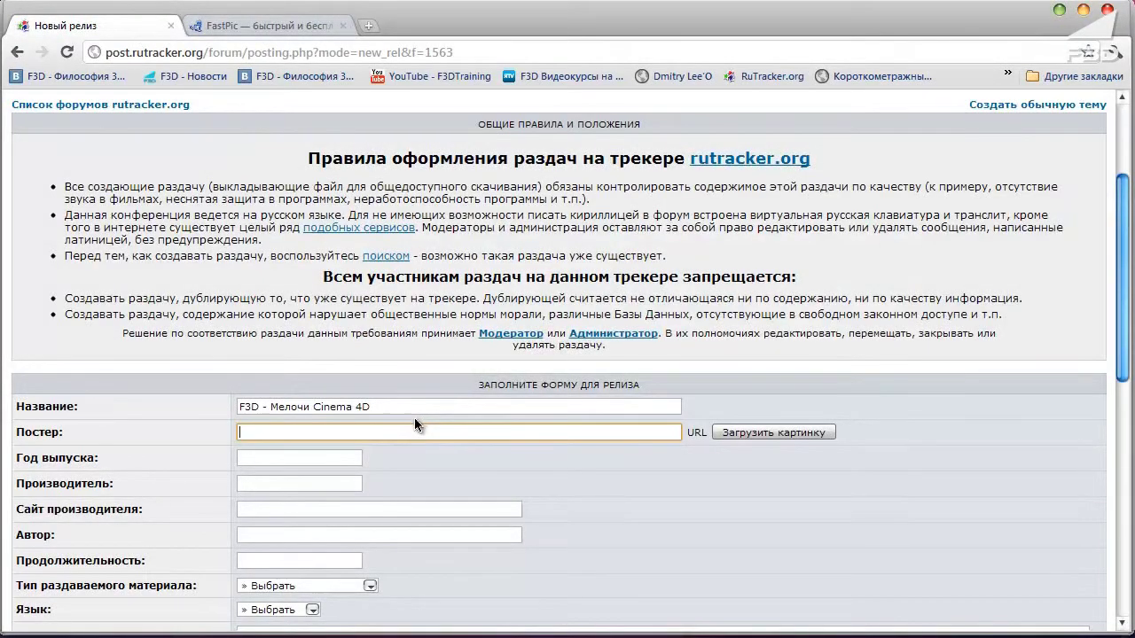
type("http://i26.fastpic.ru/big/2011/0710/46/0e5ece02d04655bb3bd94f9c694f6d46.jpg")
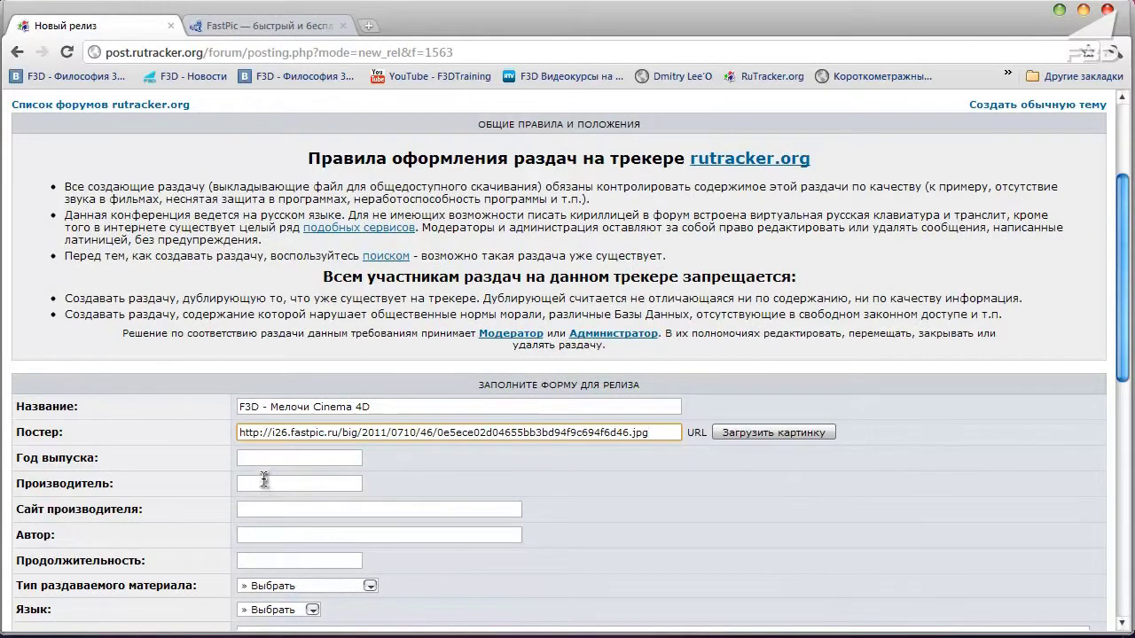
left_click(280, 459)
type("2011")
key("Tab")
type("A3")
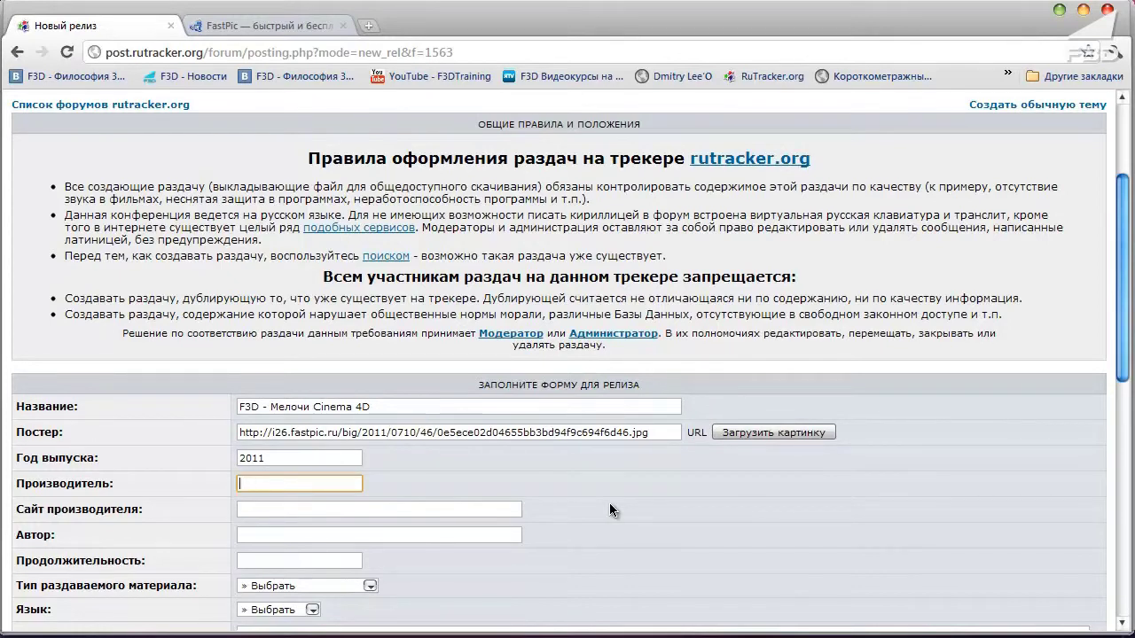
type("F3d")
key("Tab")
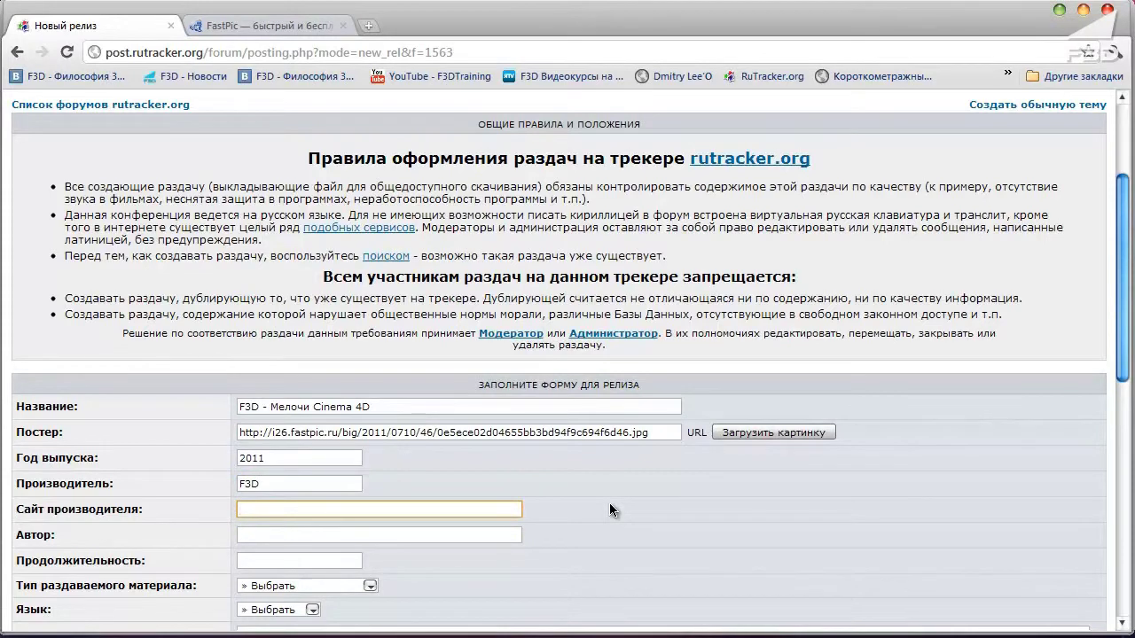
type("http:")
type("//www.f")
type("3d.3")
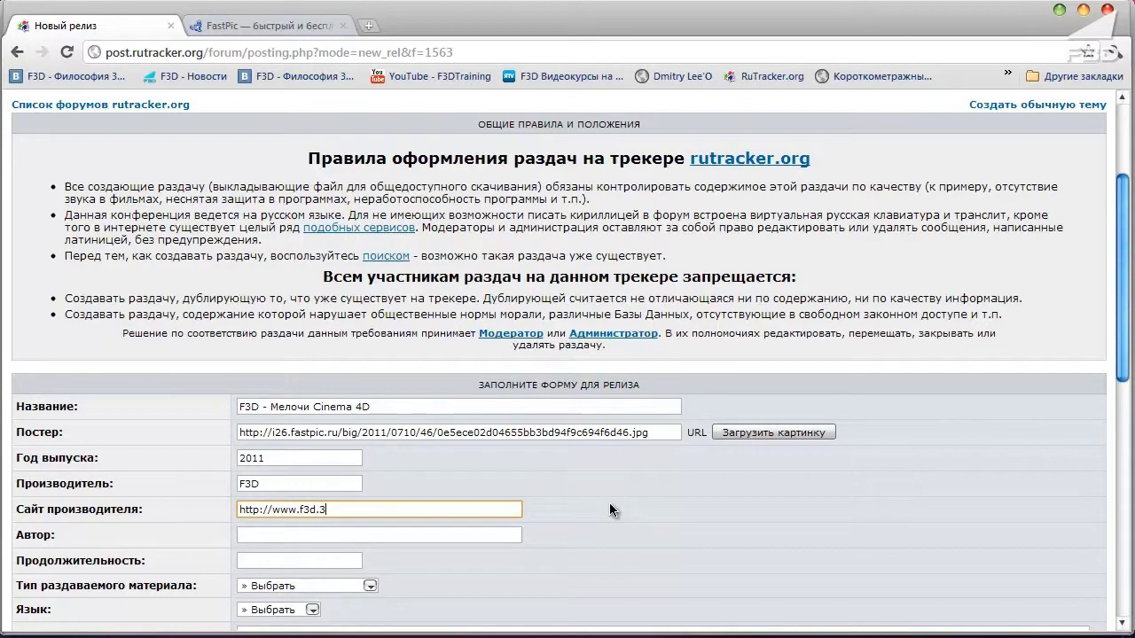
type("dn.ru")
key("Tab")
Step: Fill in the course author's name, correcting the mistyped entry
type("Кю")
key("BackSpace")
type("K.A")
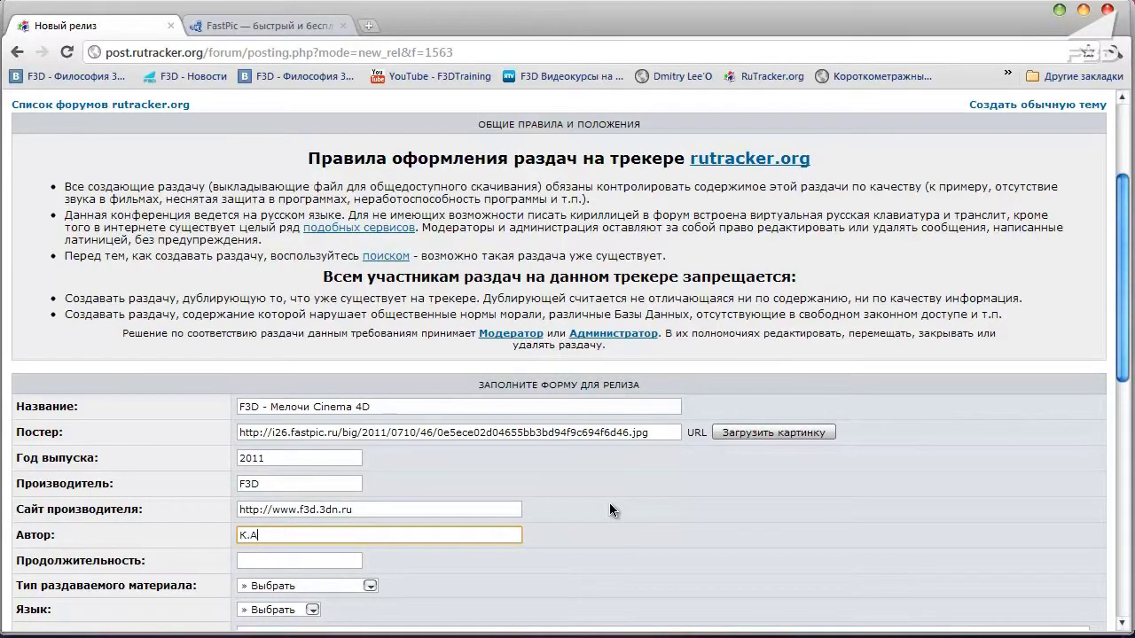
type(".С. Иллюзион")
key("Tab")
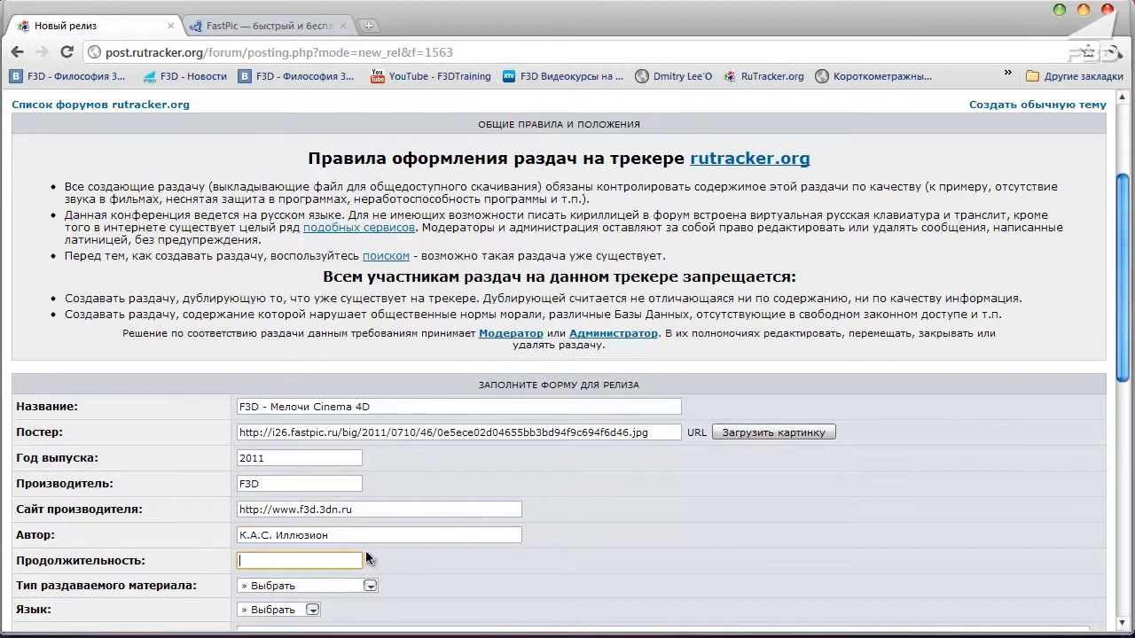
key("shift+Tab")
type("Ал")
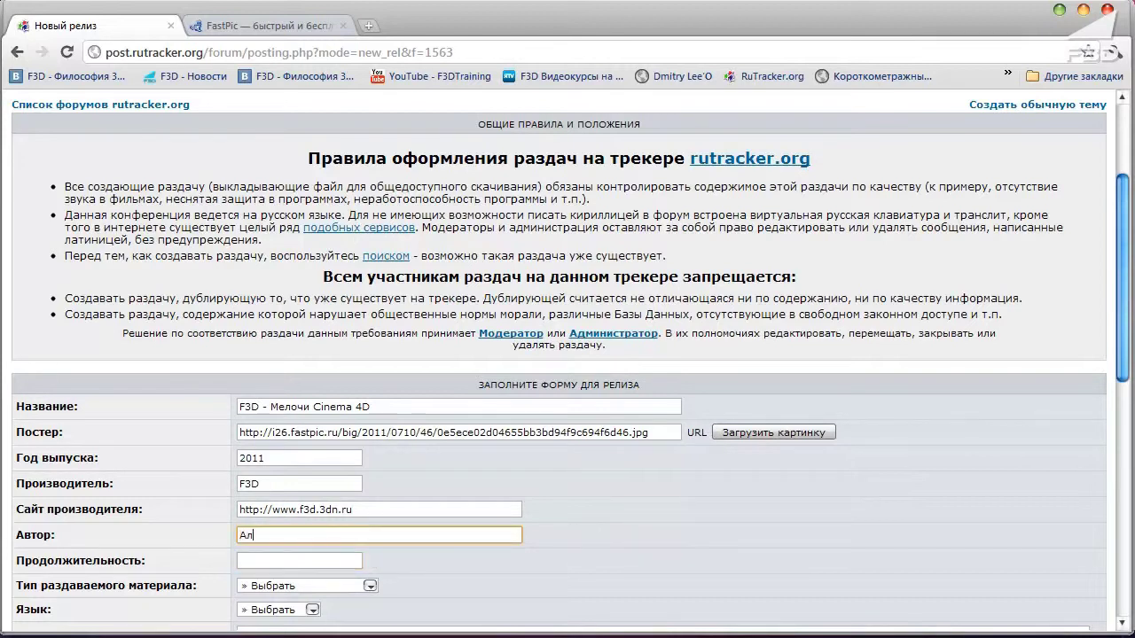
type("ександр Кузьменко")
key("Tab")
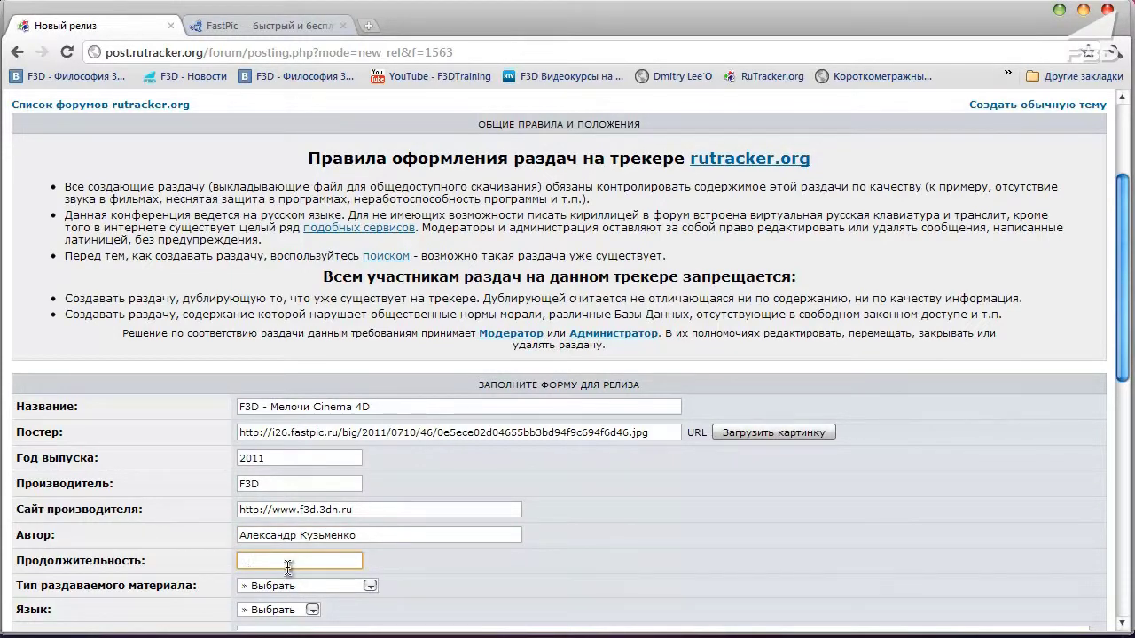
Step: Set the material type to Видеоурок and the language to Русский
scroll(272, 535, "down", 1)
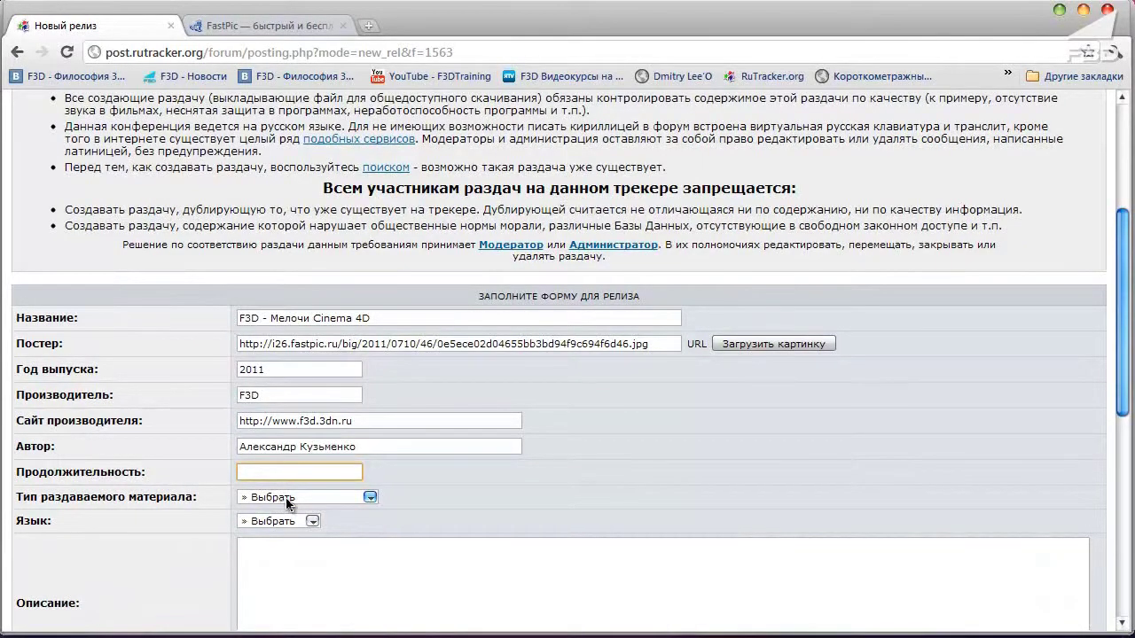
left_click(279, 500)
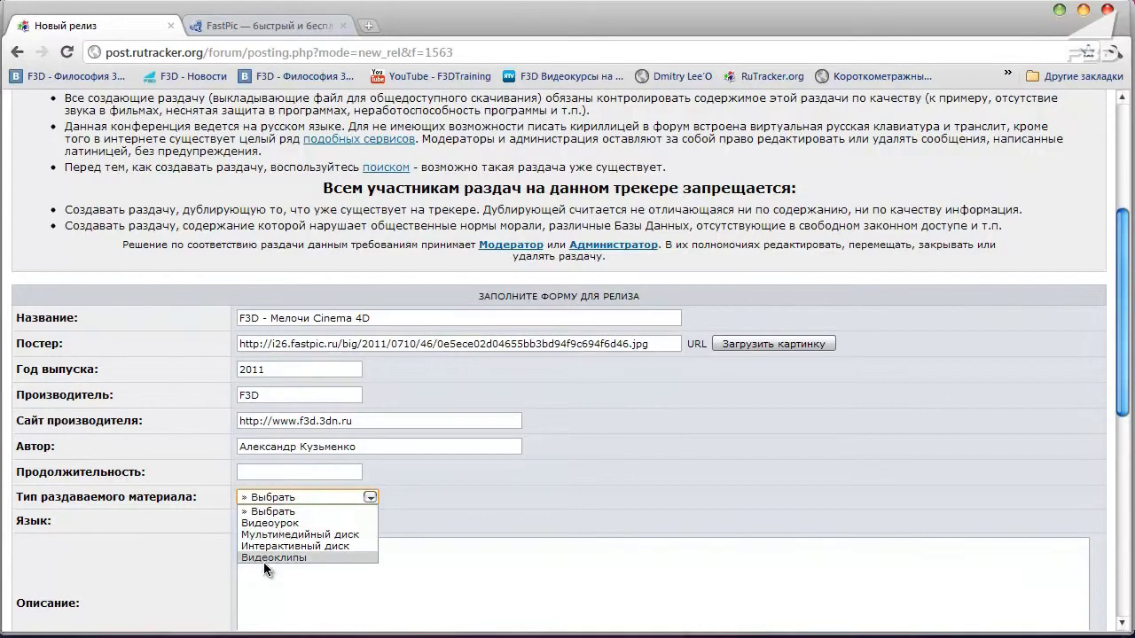
left_click(271, 524)
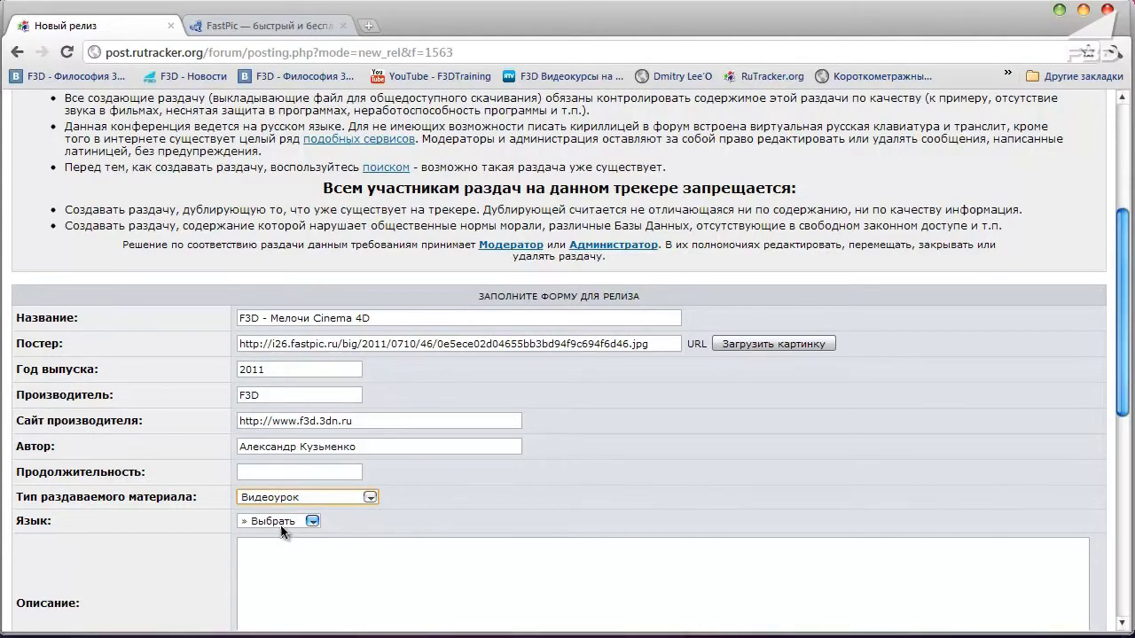
left_click(282, 522)
left_click(275, 547)
left_click(306, 563)
scroll(306, 550, "down", 2)
Step: Paste the course description from Notepad into Описание as a single paragraph
key("alt+Tab")
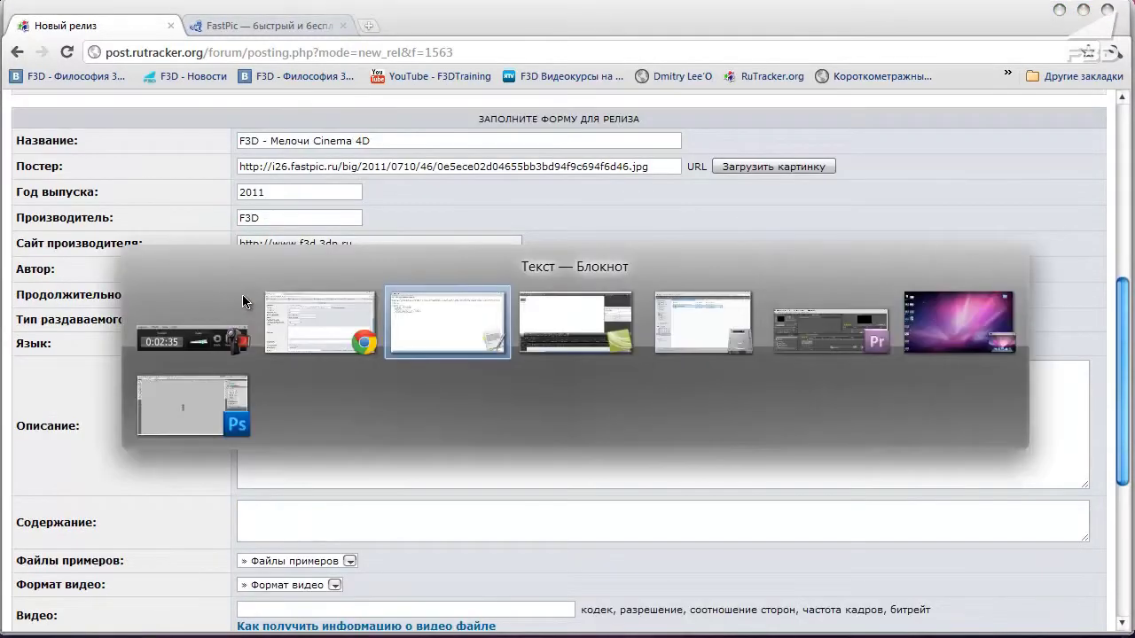
mouse_move(78, 98)
left_mouse_down()
mouse_move(1091, 103)
mouse_move(1095, 114)
left_mouse_up()
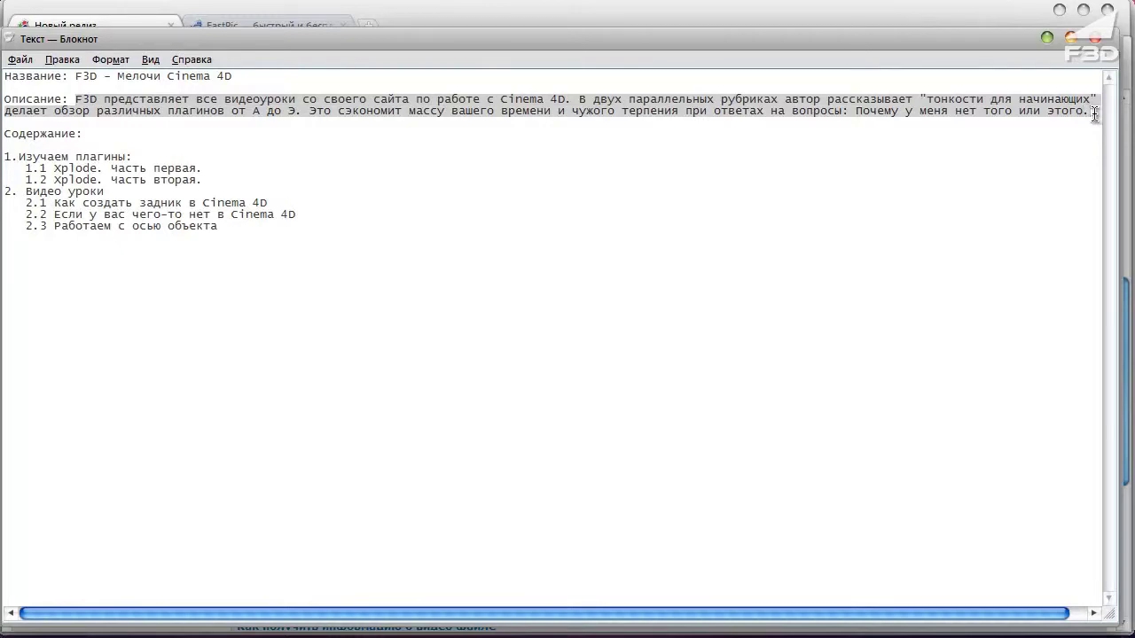
key("alt+Tab")
type("F3D представляет все видеоуроки со своего сайта по работе с Cinema 4D. В двух параллельных рубриках автор рассказывает \"тонкости для начинающих\" и делает обзор различных плагинов от А до Э. Это сэкономит массу вашего времени и чужого терпения при ответах на вопросы: Почему у меня нет того или этого.")
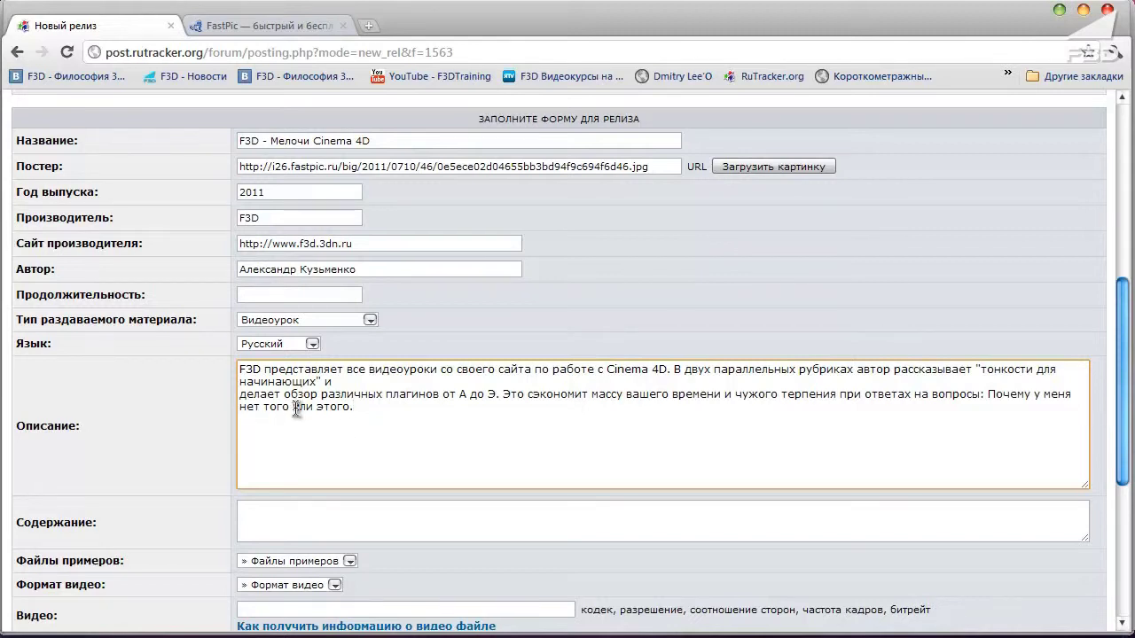
left_click(240, 393)
key("BackSpace")
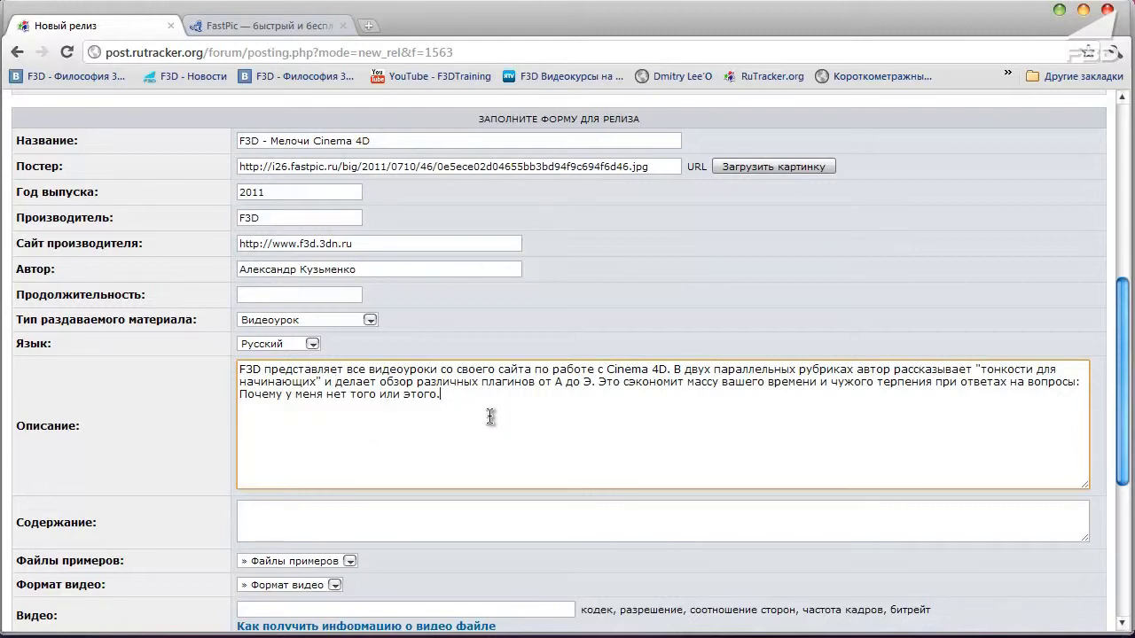
Step: Paste the numbered lesson list from Notepad into the Содержание field
left_click(346, 526)
key("alt+Tab")
mouse_move(322, 228)
left_mouse_down()
mouse_move(5, 168)
mouse_move(4, 157)
left_mouse_up()
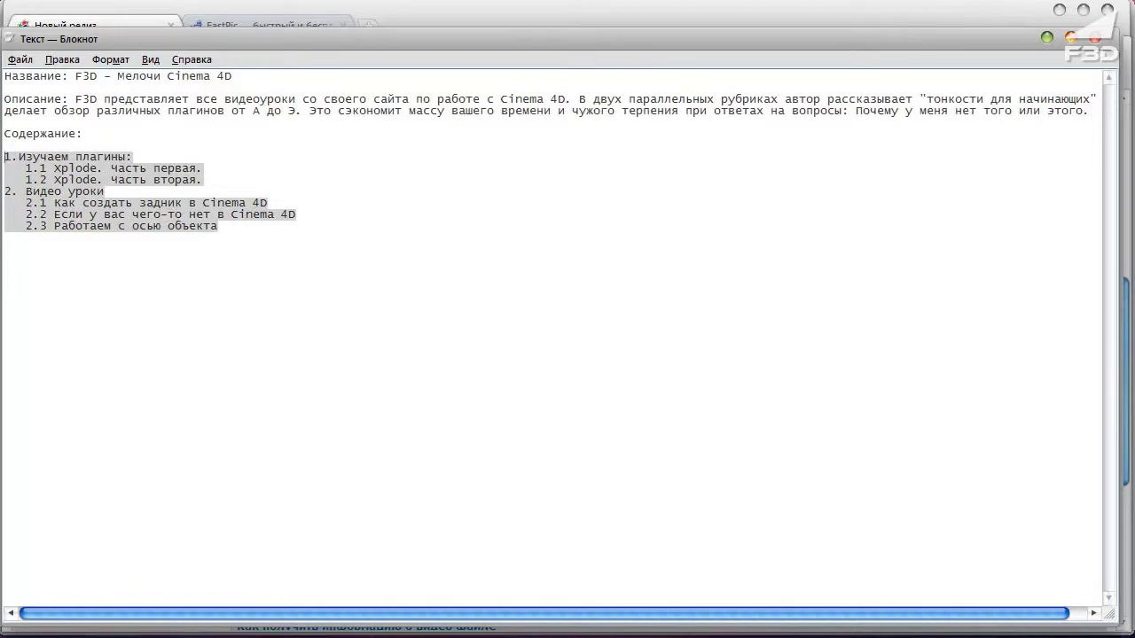
key("alt+Tab")
key("ctrl+v")
scroll(381, 479, "down", 1)
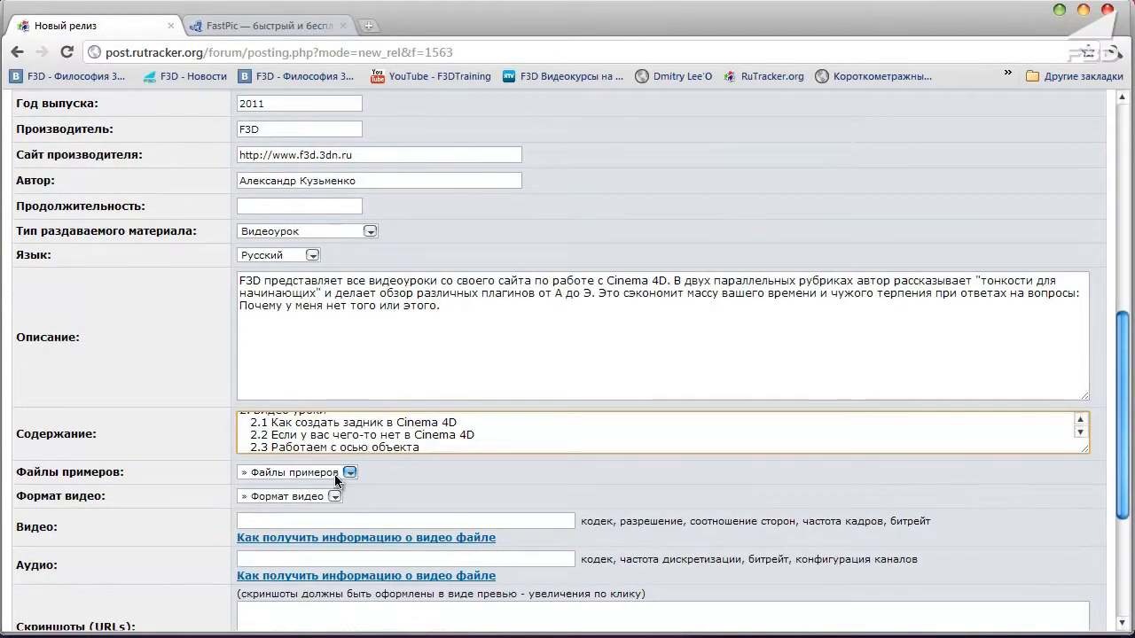
left_click(336, 477)
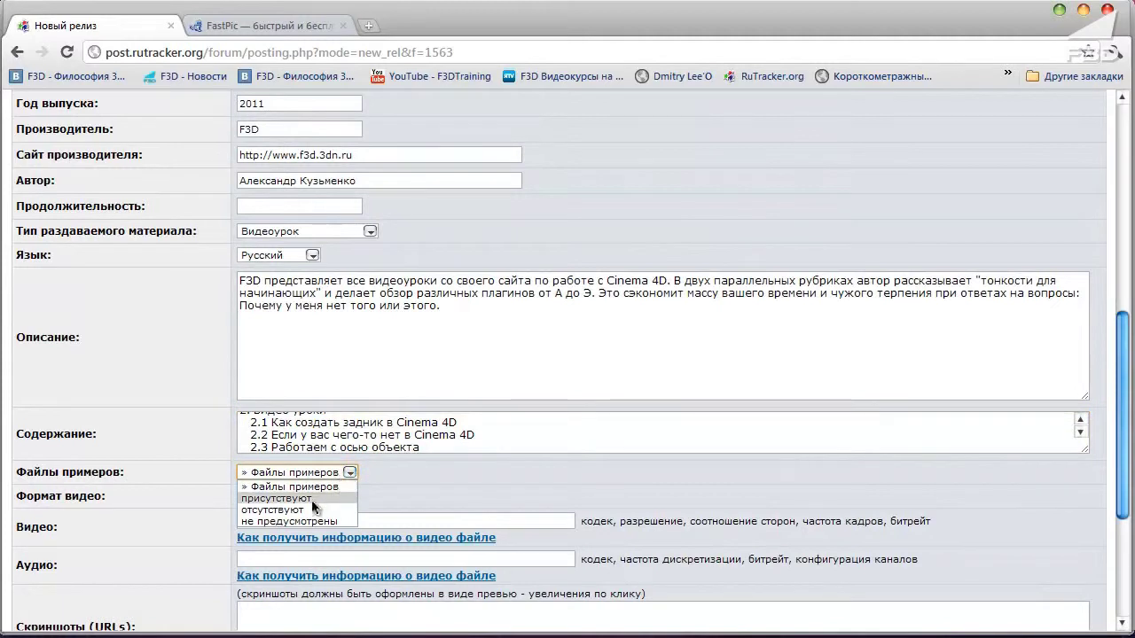
Step: Set Файлы примеров to не предусмотрены
left_click(309, 528)
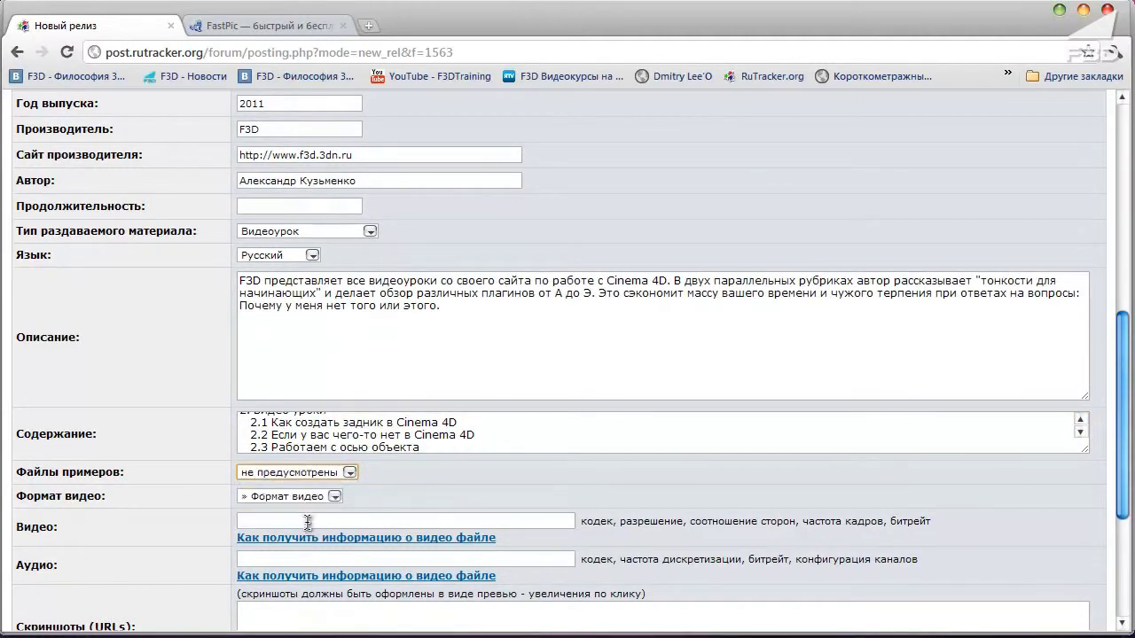
left_click(315, 477)
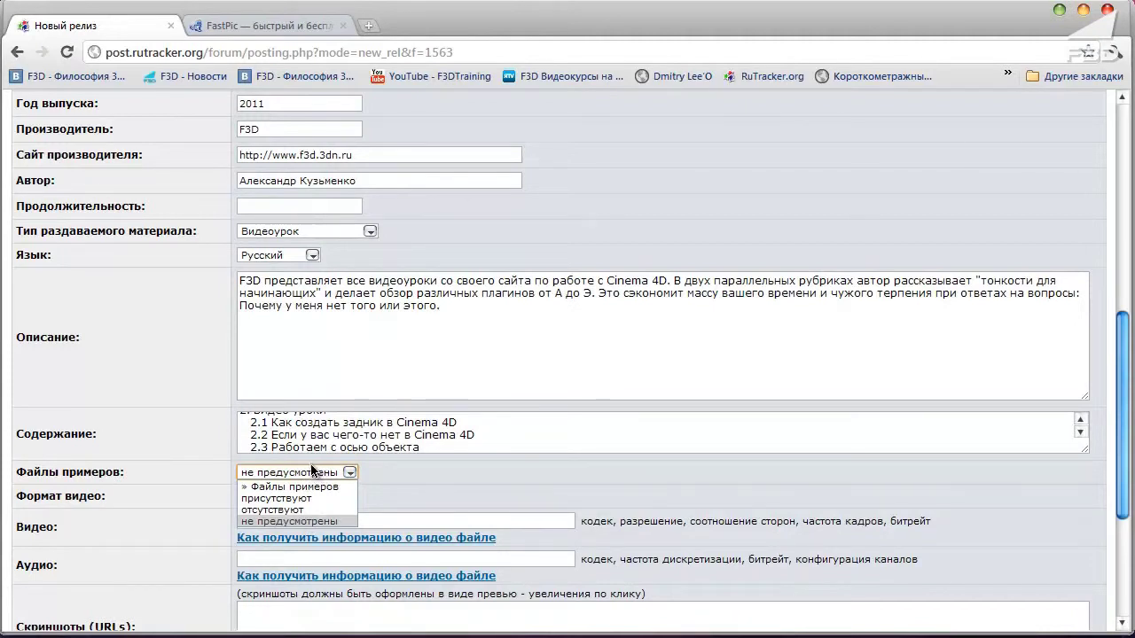
left_click(290, 523)
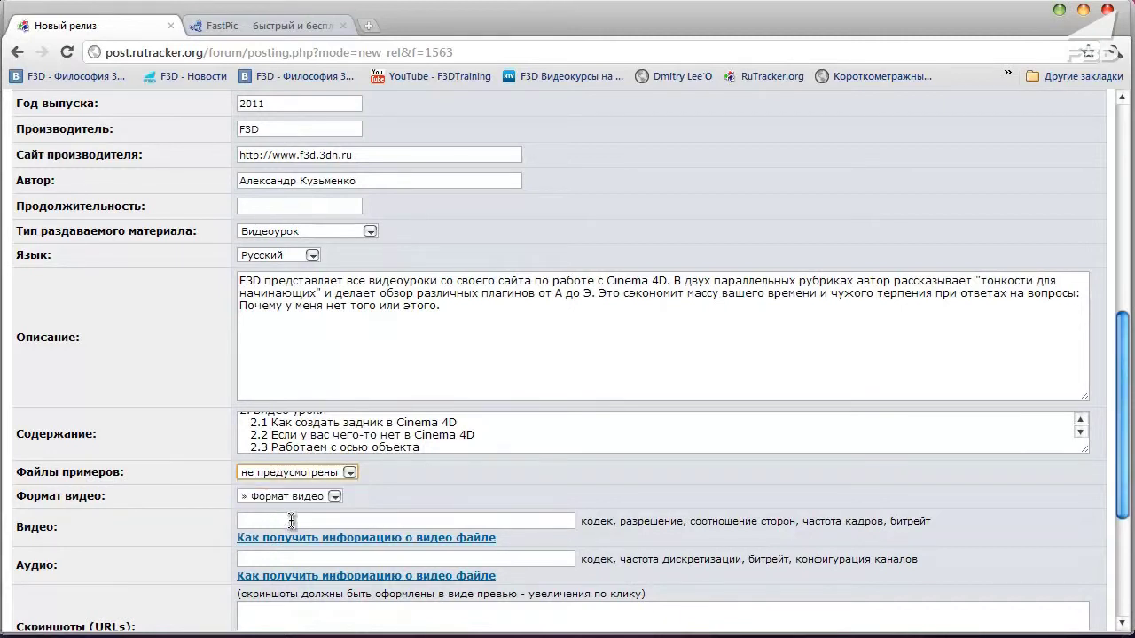
Step: Switch Формат видео to a typed entry and enter FLV
left_click(283, 498)
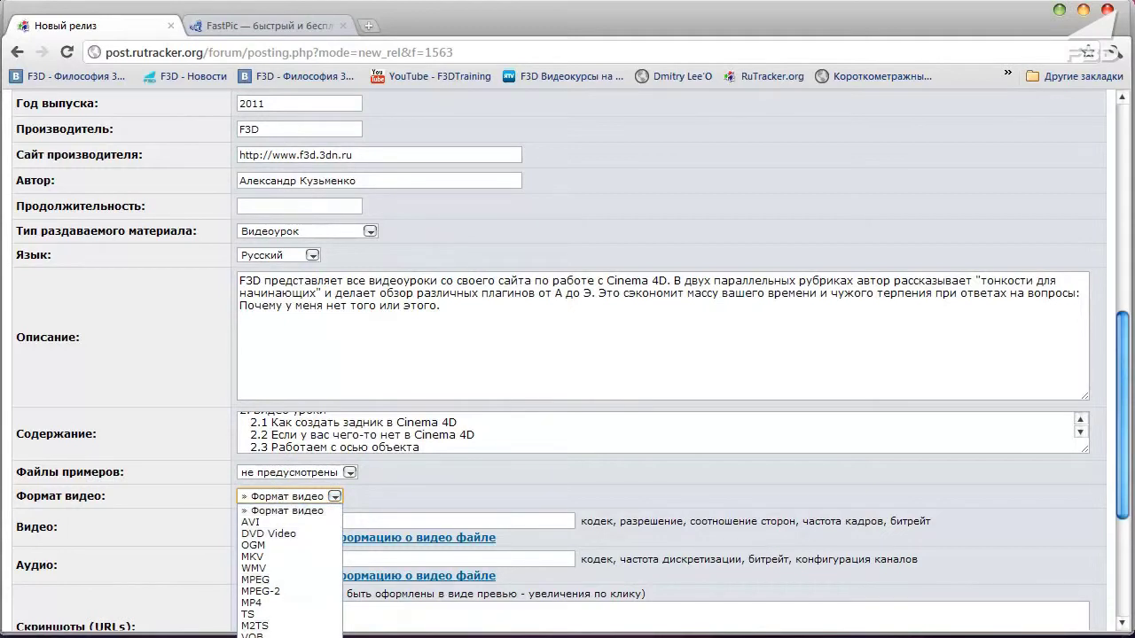
left_click(284, 522)
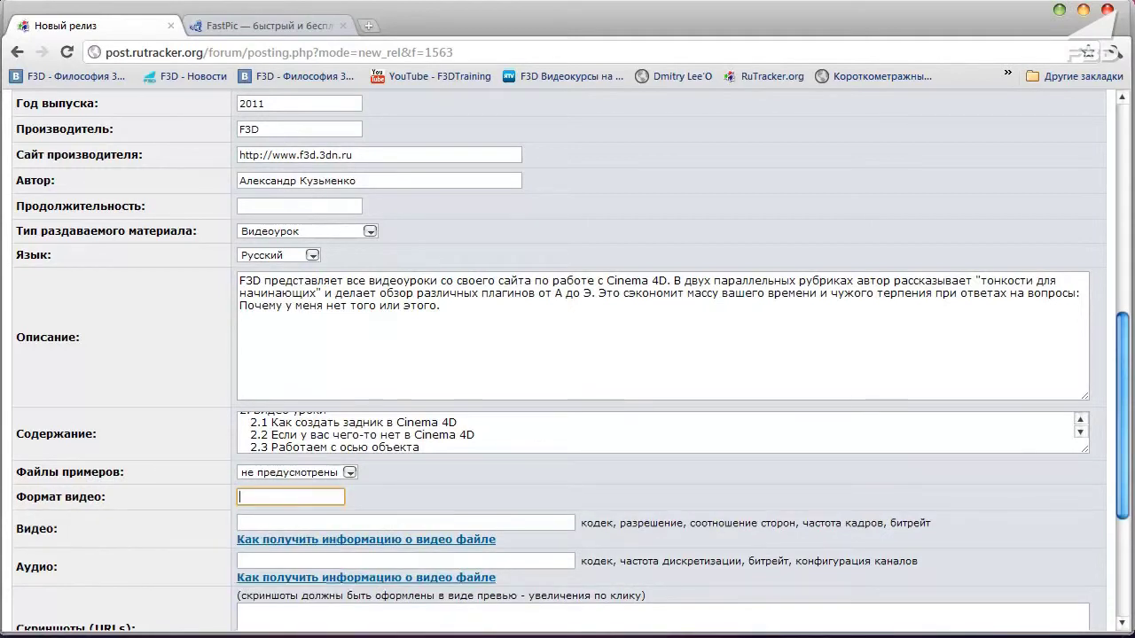
type("A")
type("FLV")
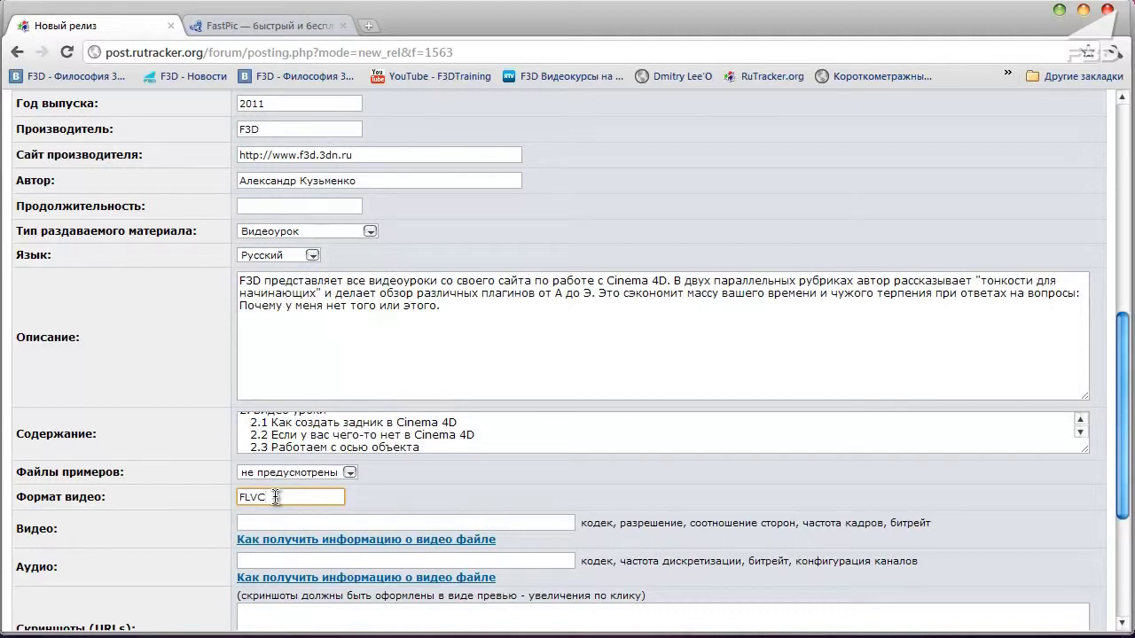
key("Tab")
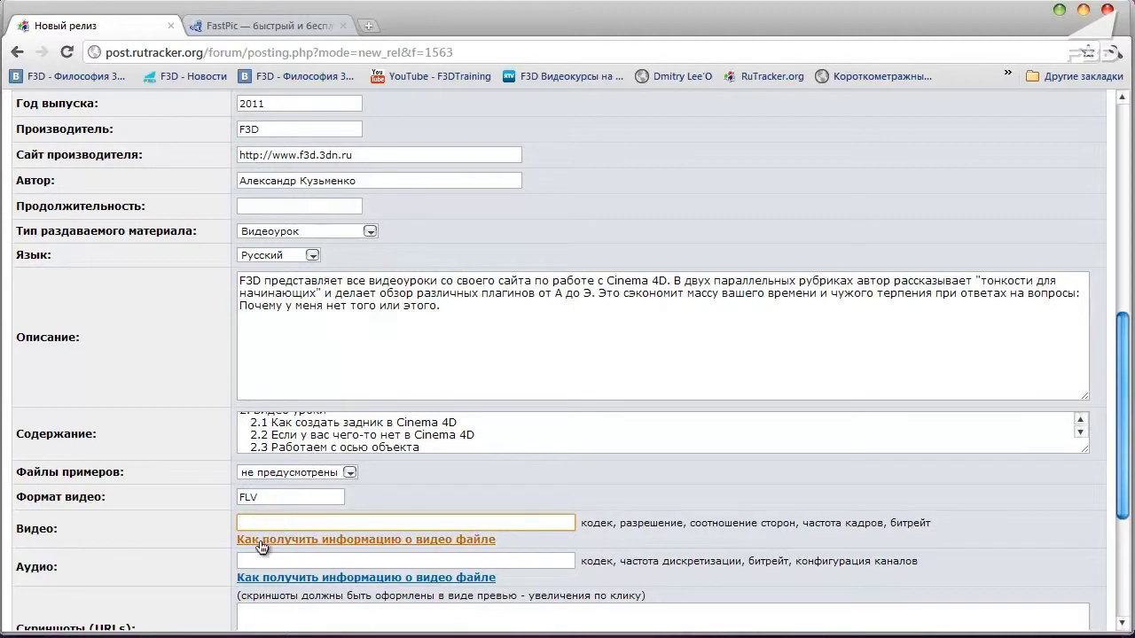
scroll(252, 537, "down", 3)
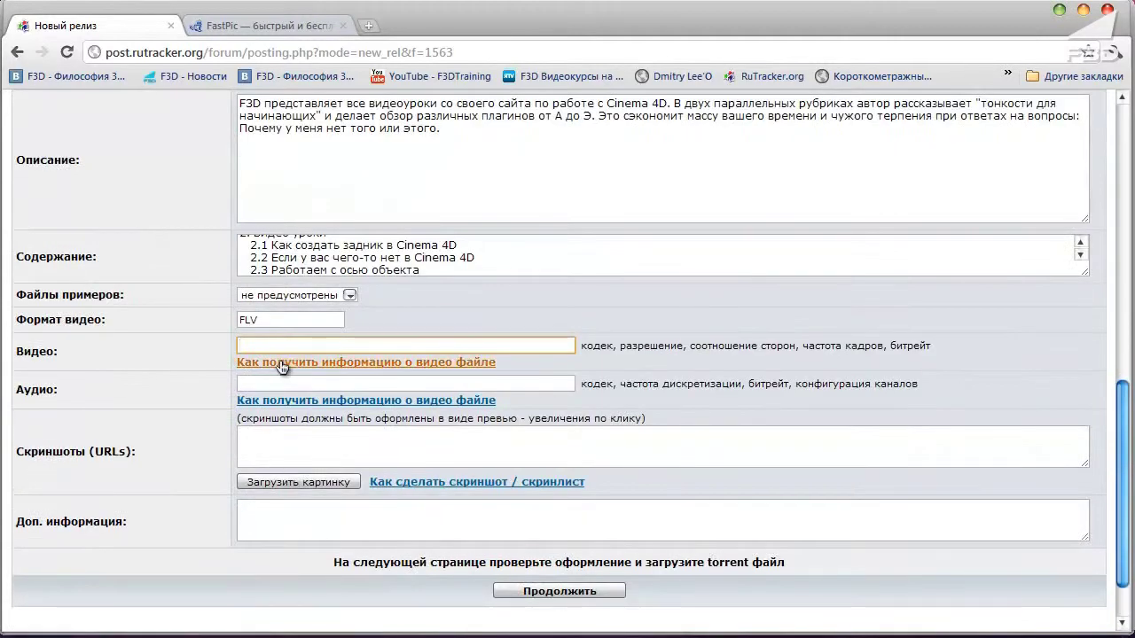
Step: Copy the earlier Cinema 4D topic's video specs (VP6F, 1280*720, 25.000 fps) into Видео
left_click(370, 27)
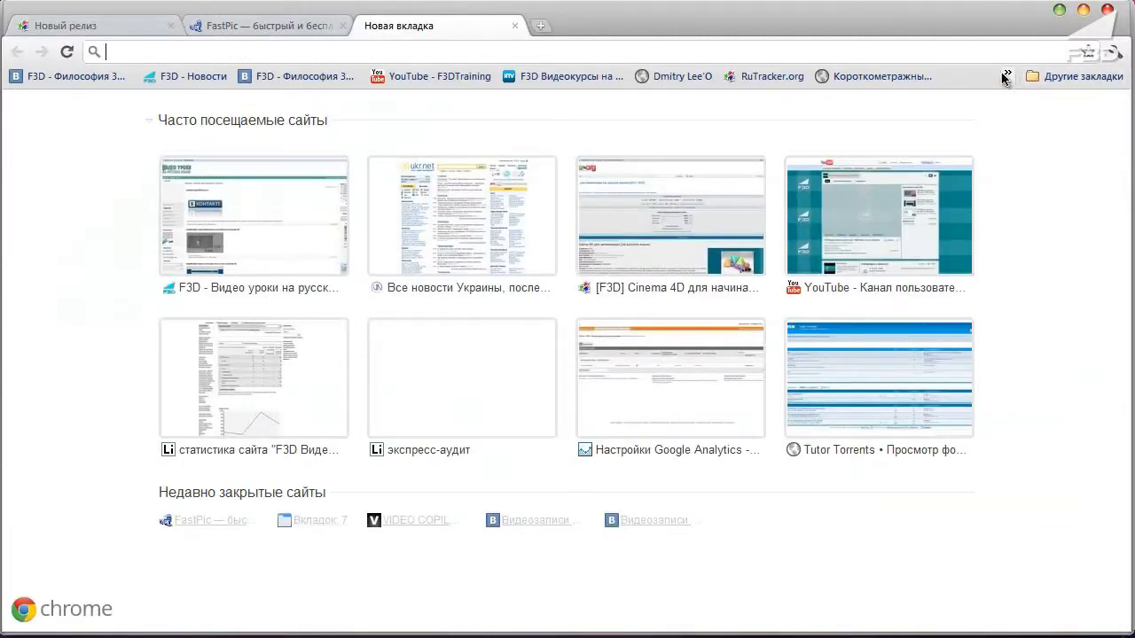
left_click(1007, 73)
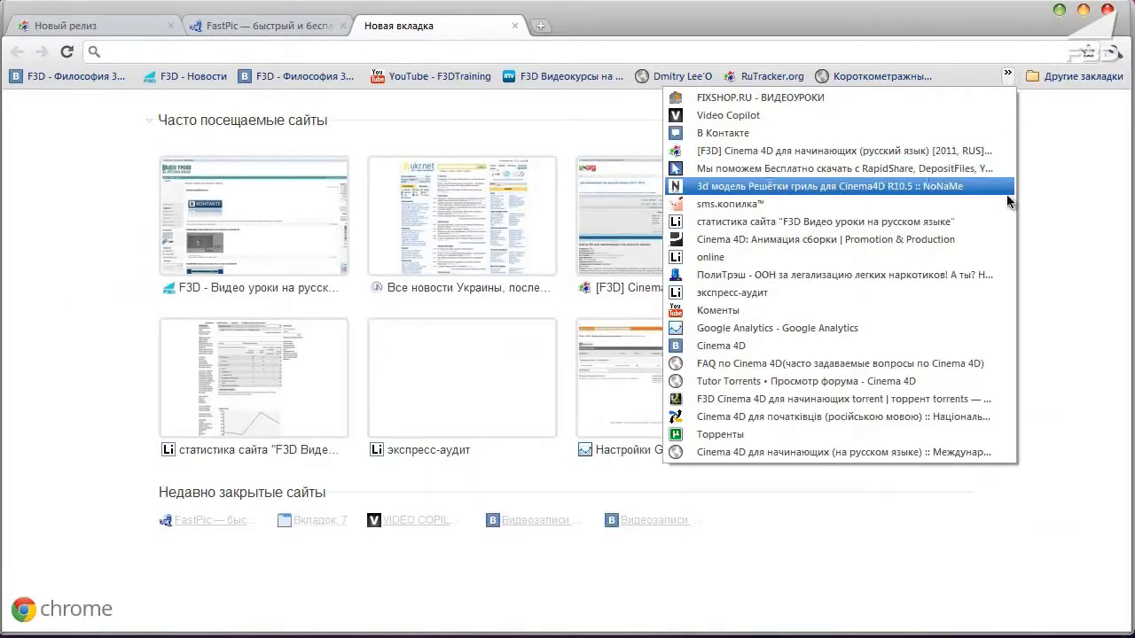
left_click(860, 151)
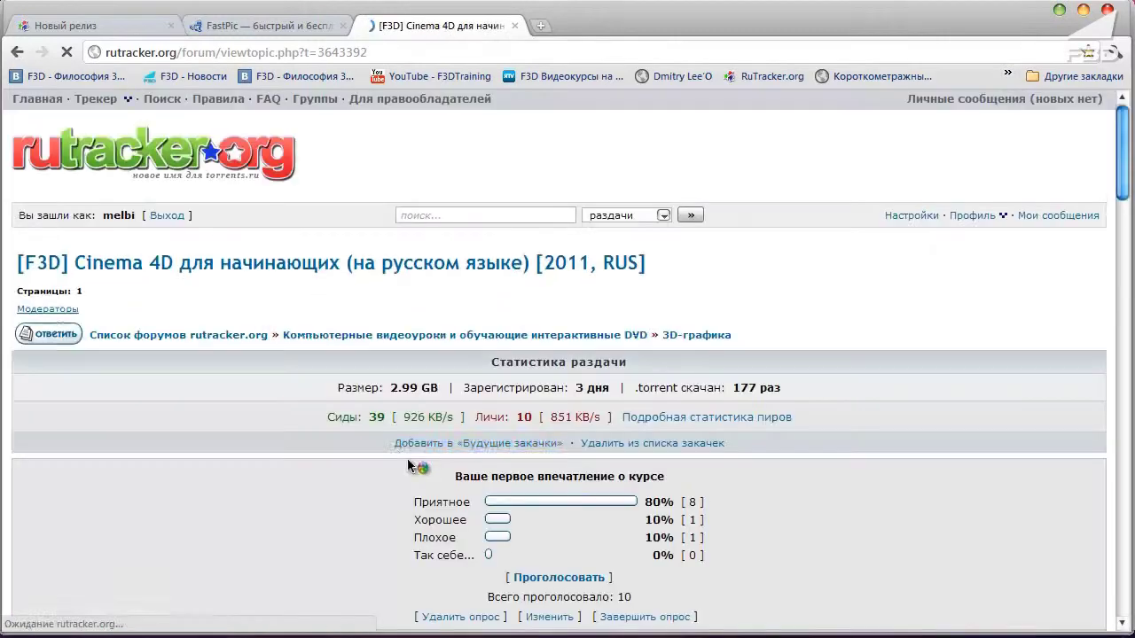
scroll(394, 434, "down", 5)
scroll(382, 414, "down", 2)
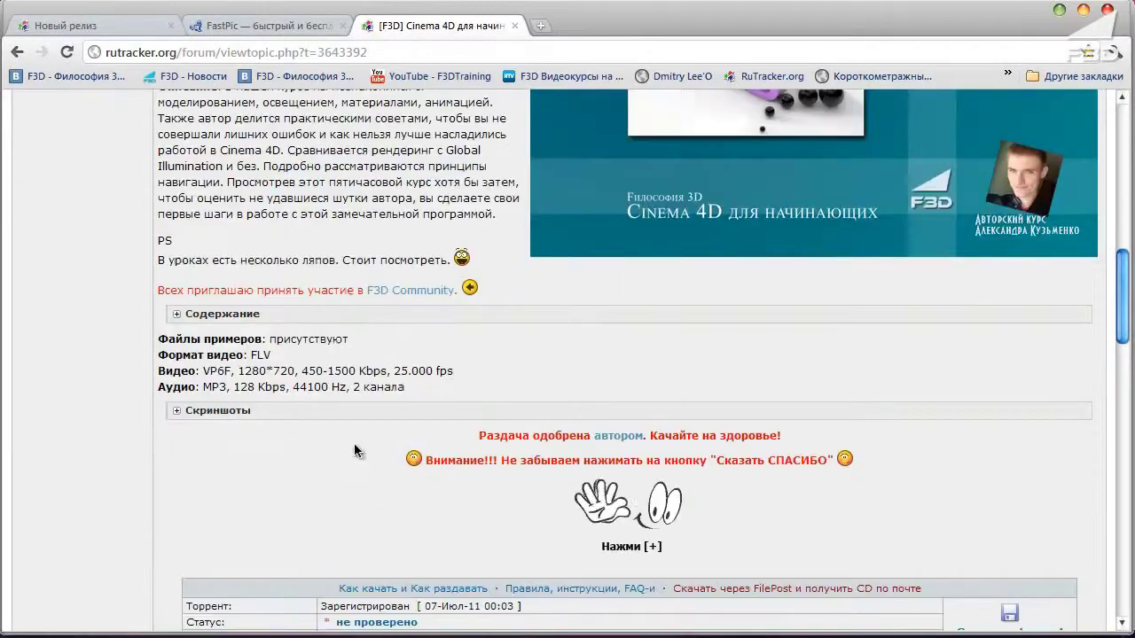
scroll(262, 386, "down", 2)
left_click_drag(203, 370, 481, 370)
key("ctrl+c")
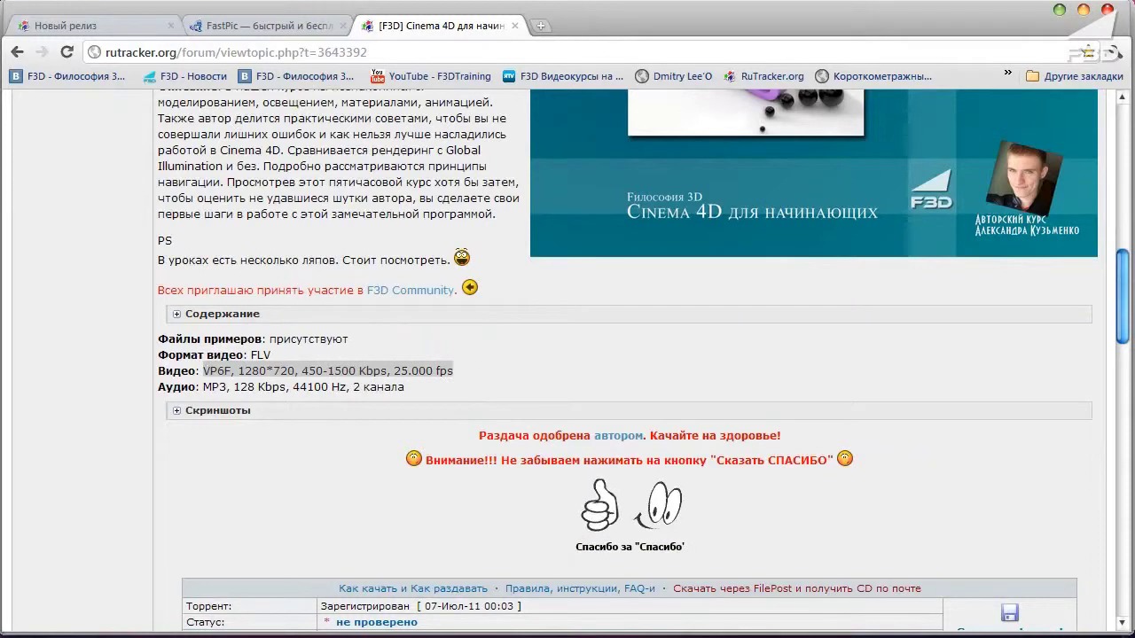
left_click(266, 26)
left_click(97, 26)
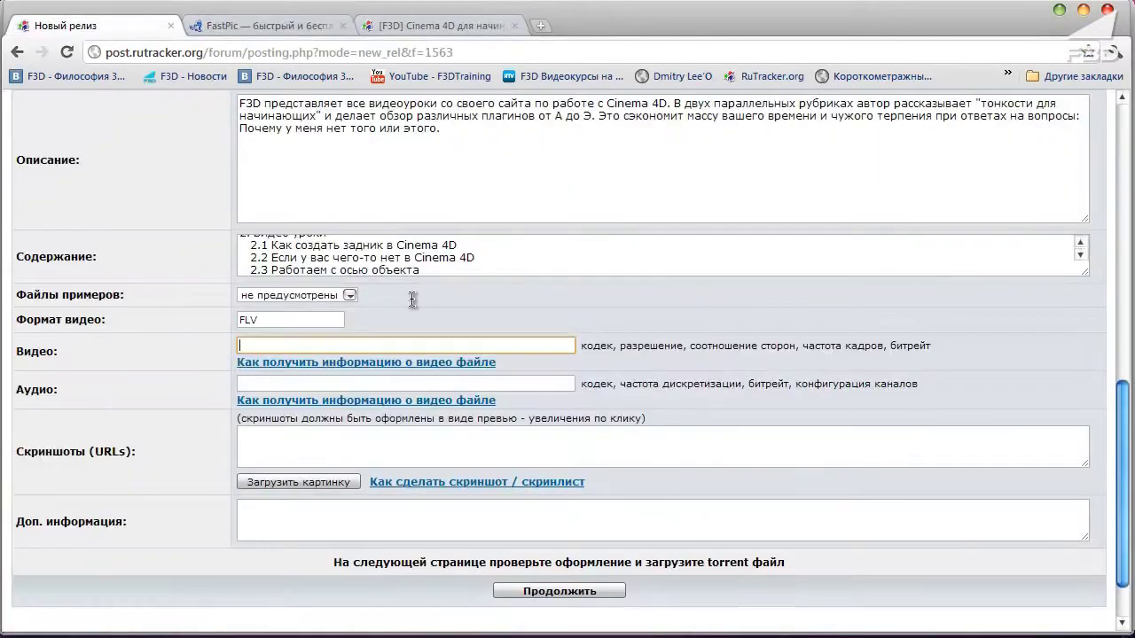
key("ctrl+v")
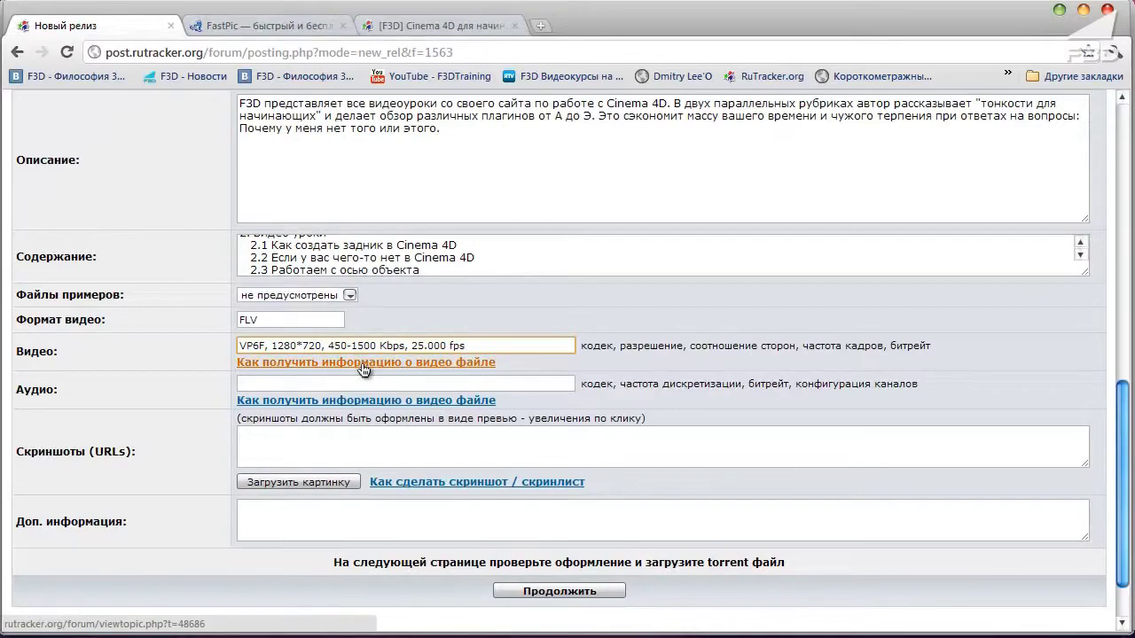
Step: Copy the earlier topic's audio specs (MP3, 128 Kbps, 44100 Hz) into Аудио
key("alt+Tab")
key("alt+Tab")
left_click(372, 26)
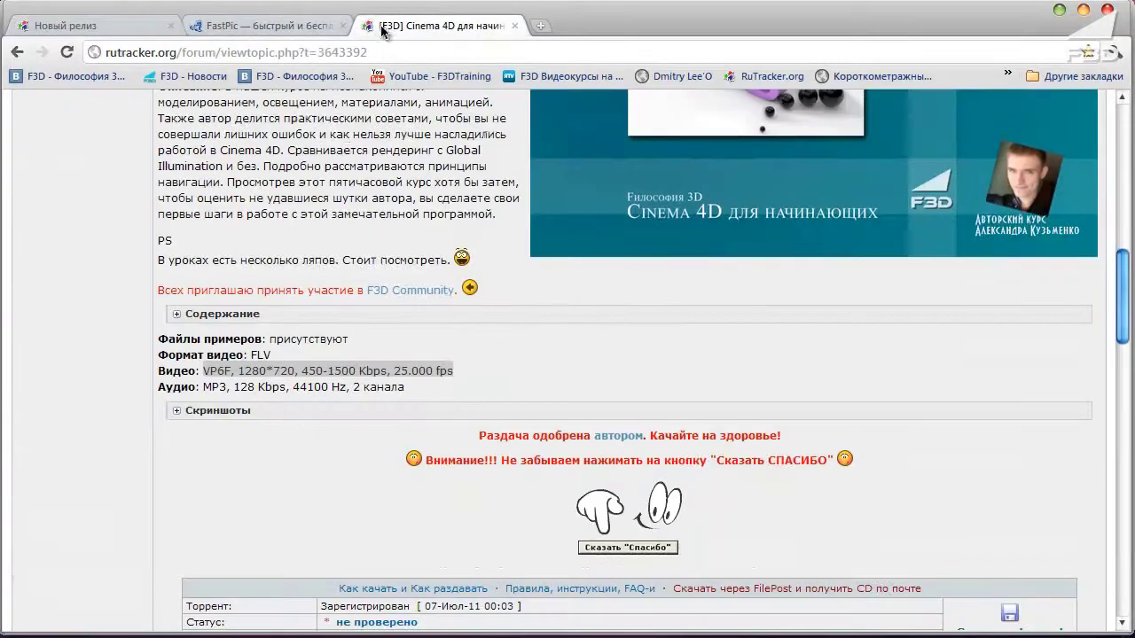
left_click_drag(202, 387, 436, 394)
key("ctrl+c")
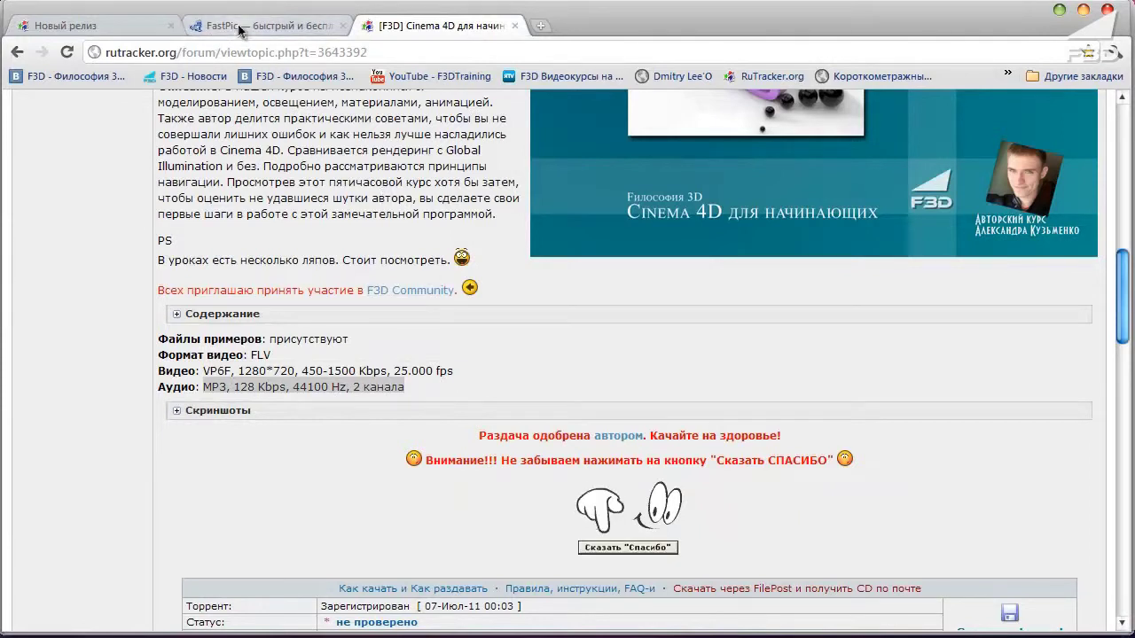
left_click(107, 33)
left_click(282, 383)
key("ctrl+v")
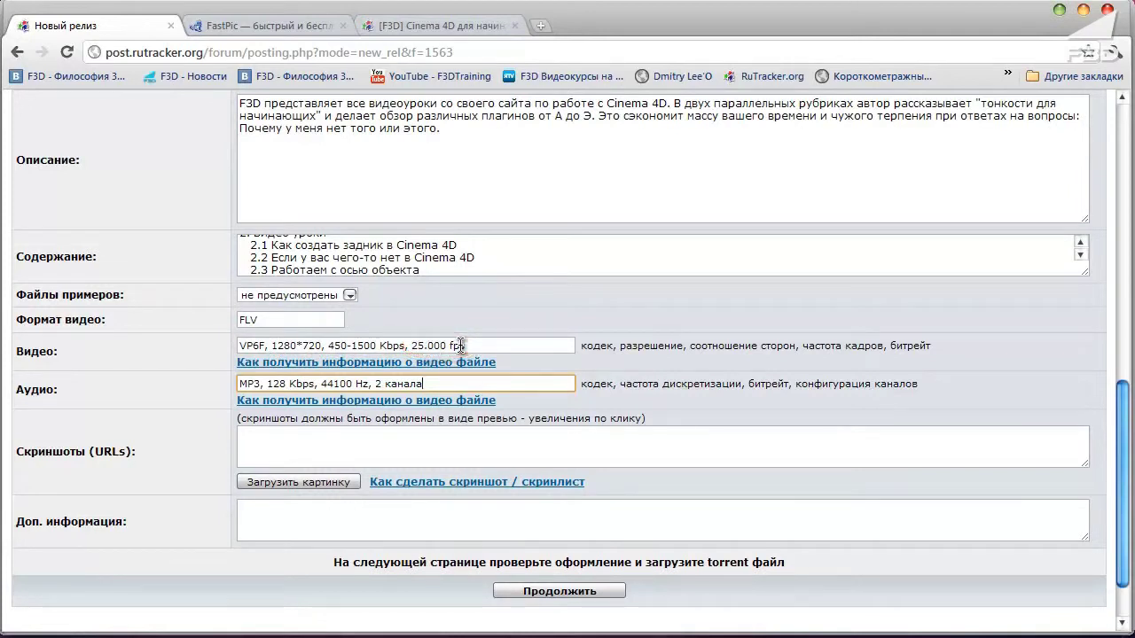
scroll(461, 345, "up", 3)
scroll(459, 347, "up", 1)
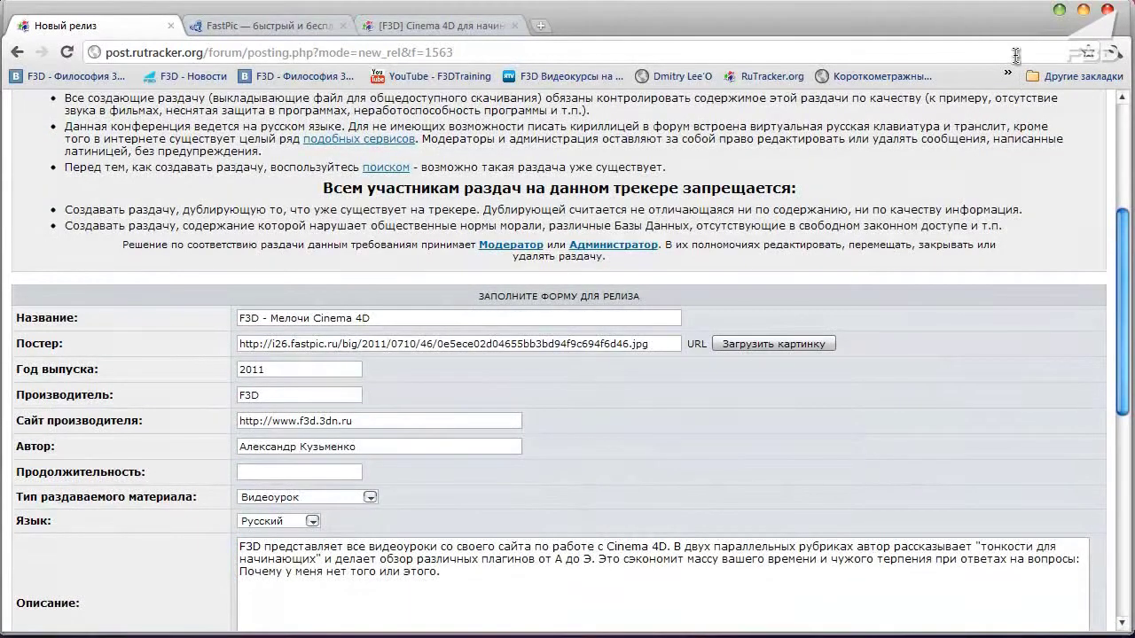
Step: In Explorer, open F3D - Мелочи Cinema 4D › Видео уроки and show the first .flv file's Media Info
key("alt+Tab")
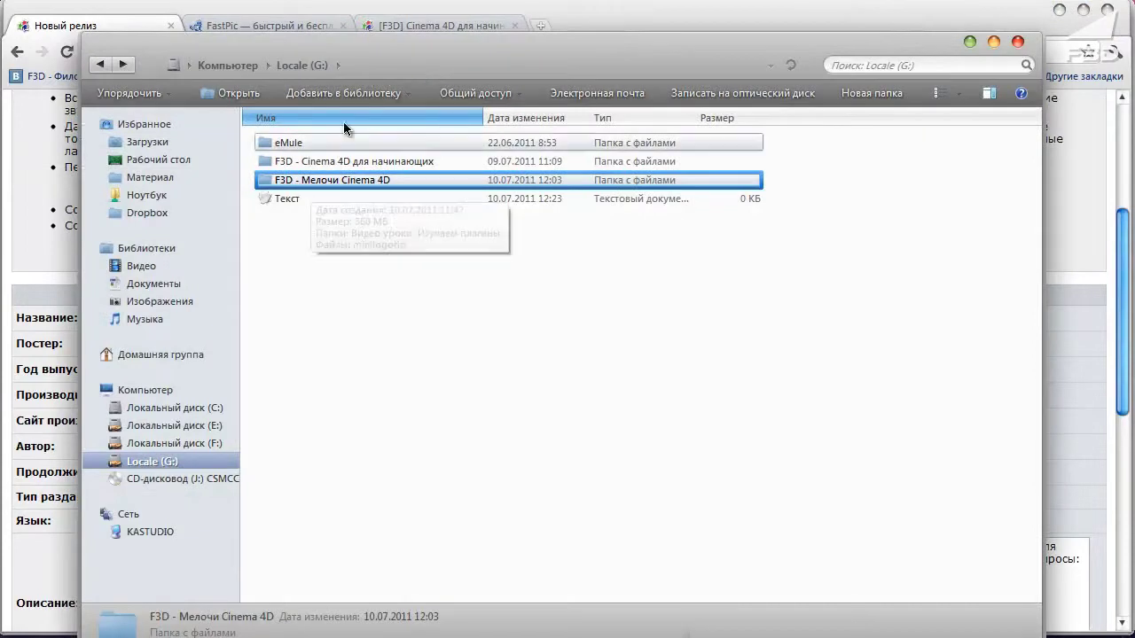
left_click_drag(357, 47, 350, 30)
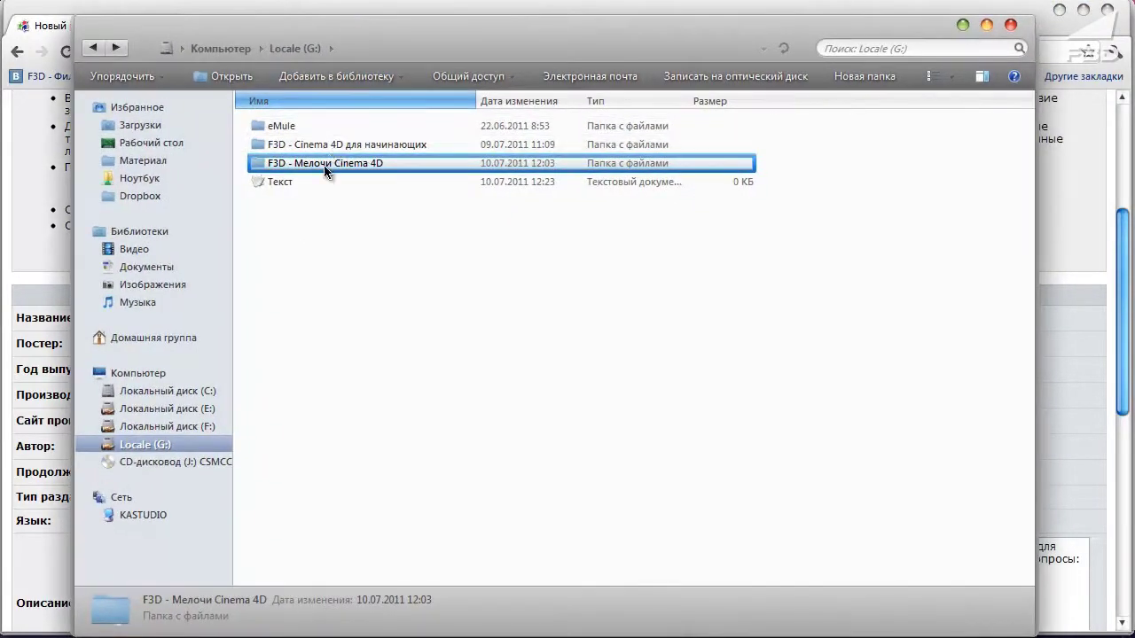
double_click(326, 169)
double_click(332, 125)
left_click(309, 144)
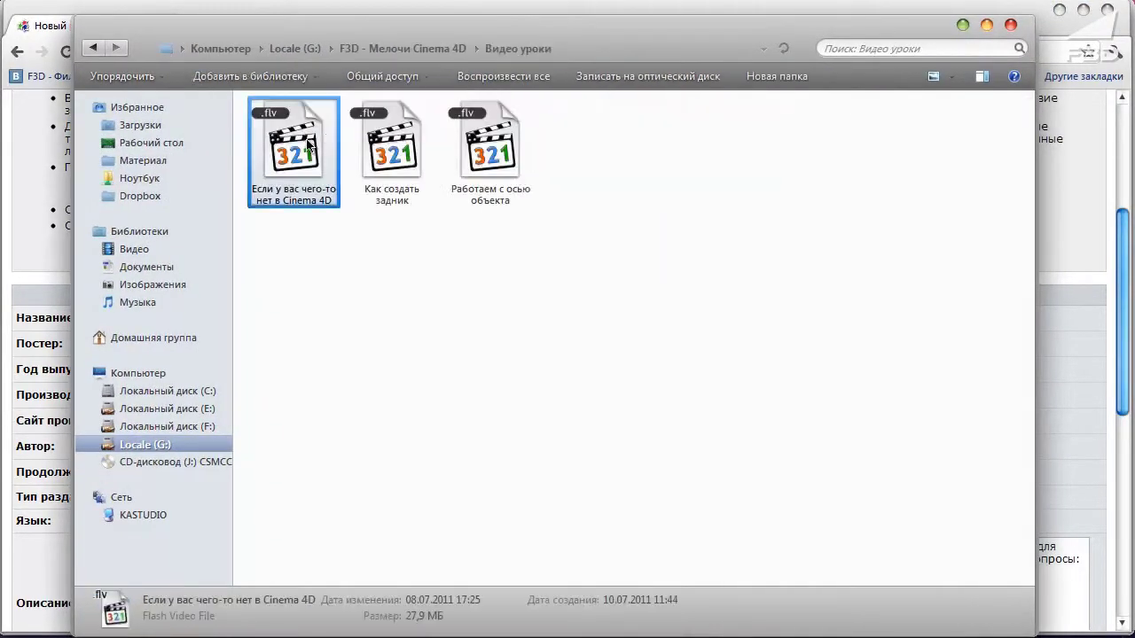
right_click(309, 145)
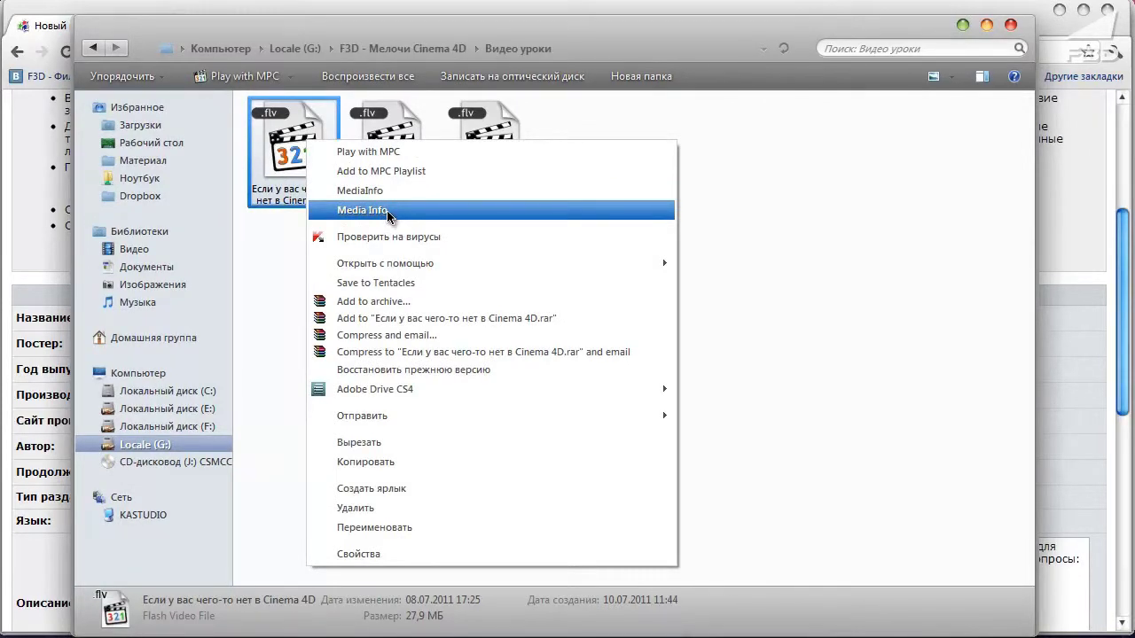
left_click(808, 267)
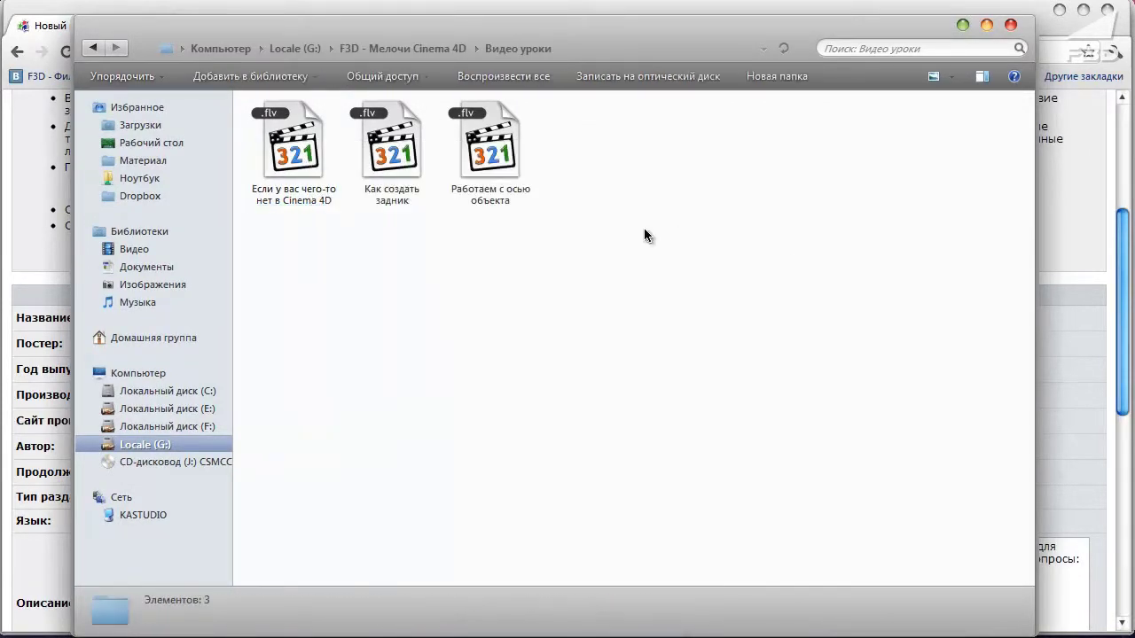
right_click(305, 176)
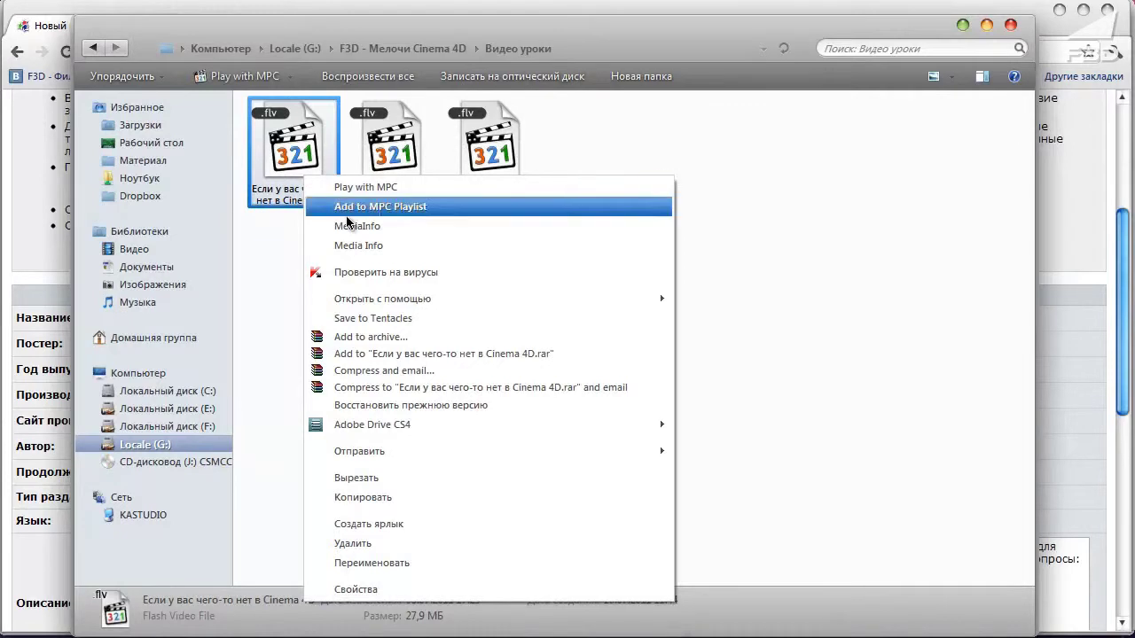
left_click(355, 250)
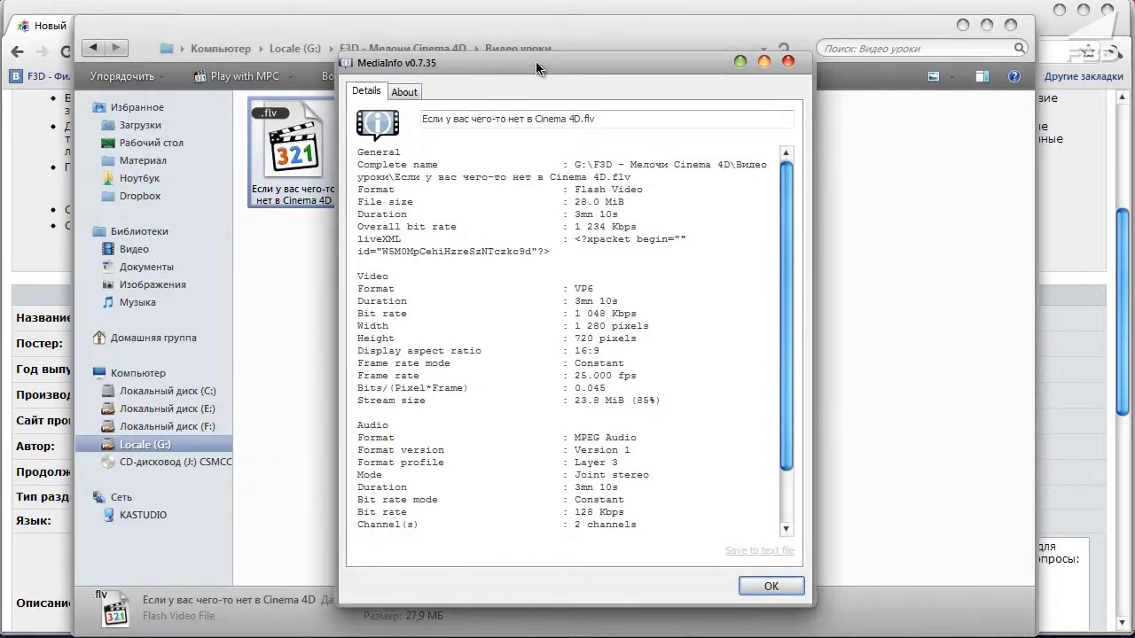
Step: Scroll MediaInfo's details to confirm the VP6 video format, then return to the release form
left_click_drag(789, 247, 781, 350)
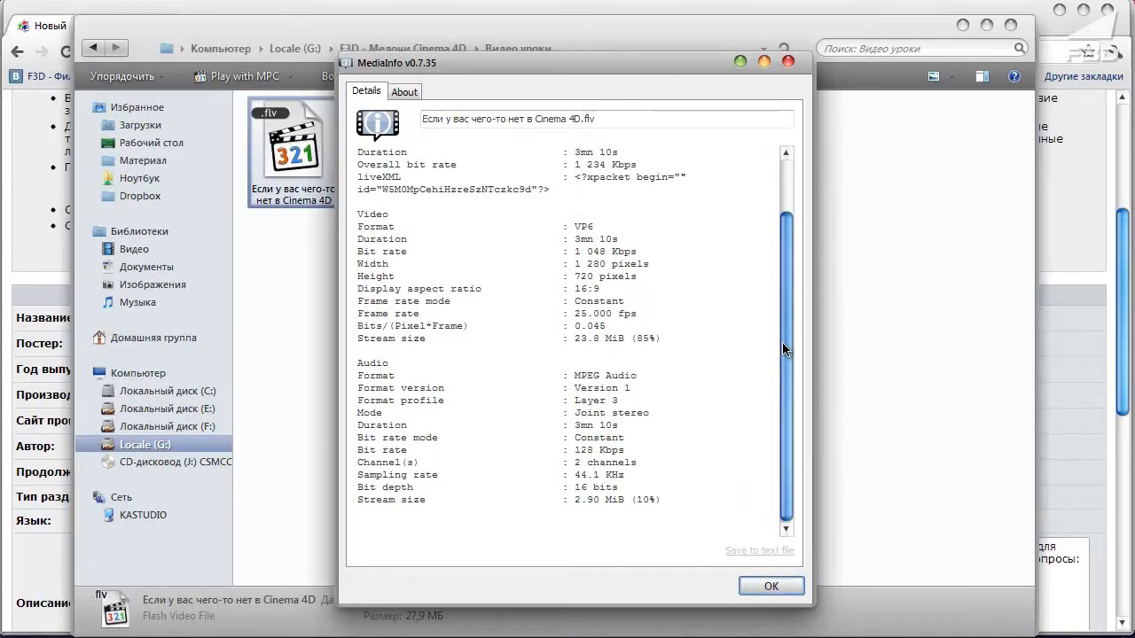
left_click_drag(783, 340, 780, 253)
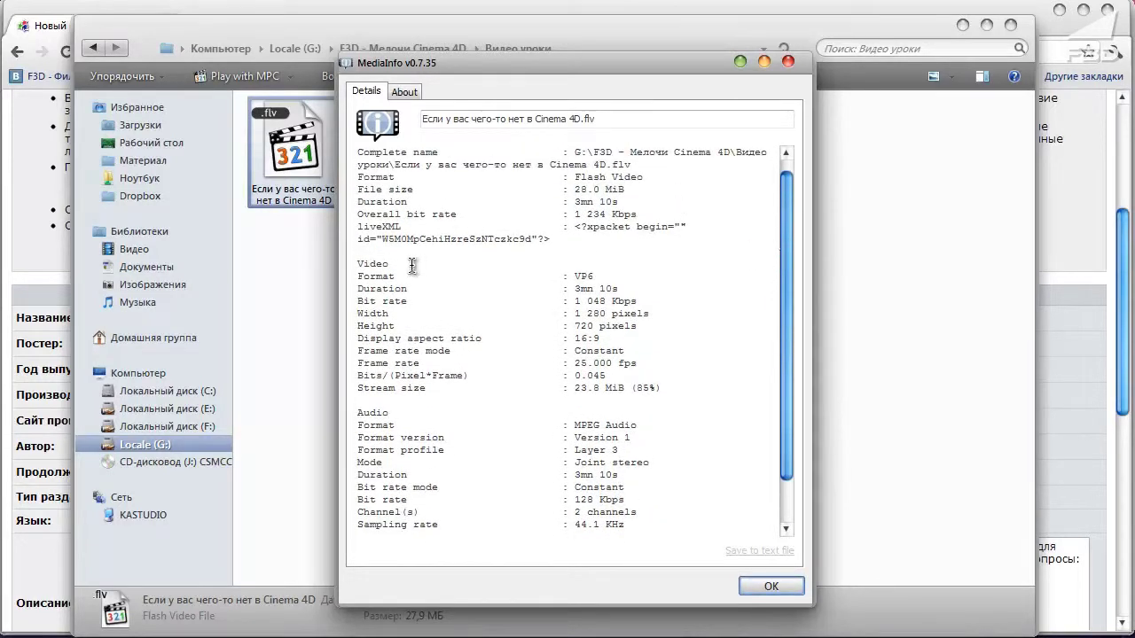
scroll(789, 227, "up", 1)
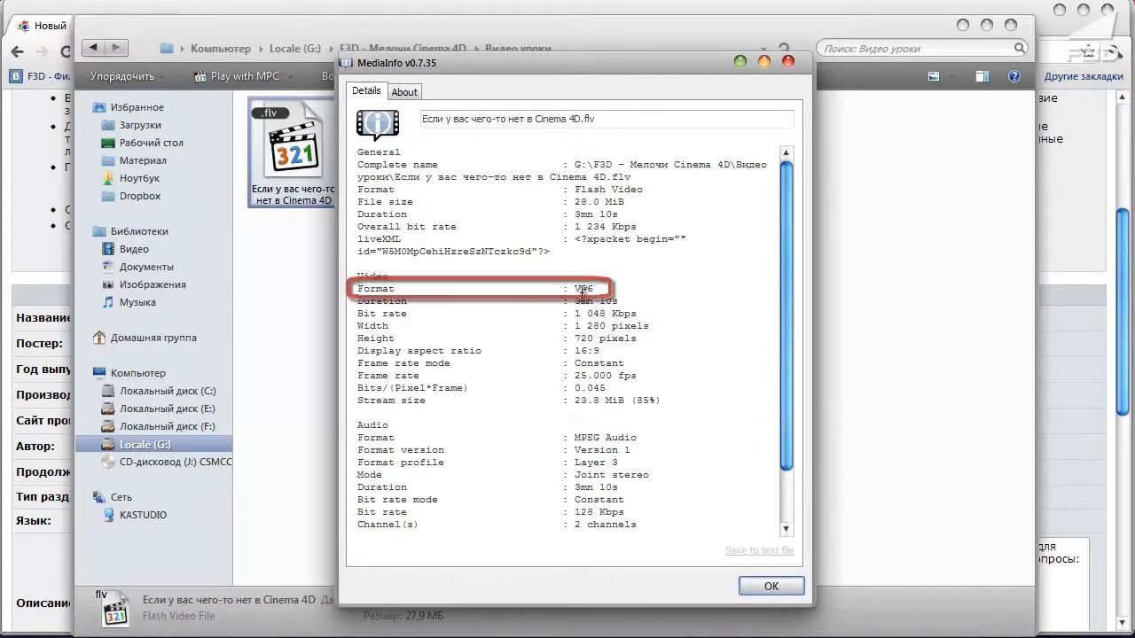
key("alt+Tab")
key("alt+Tab")
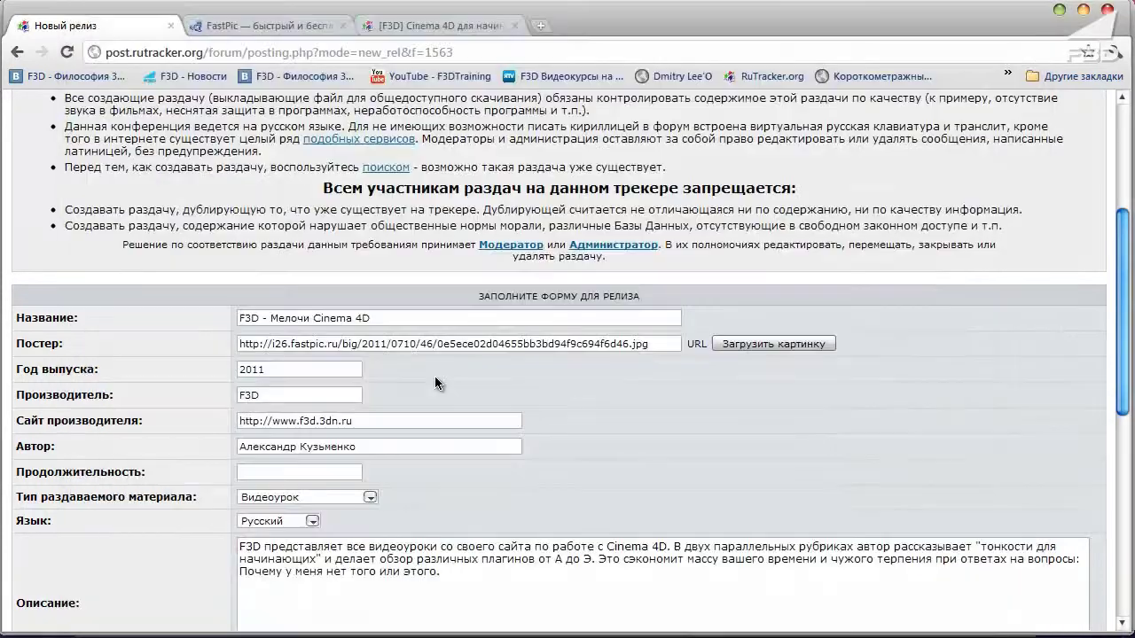
Step: Change the Видео codec from VP6F to VP6
scroll(288, 542, "down", 2)
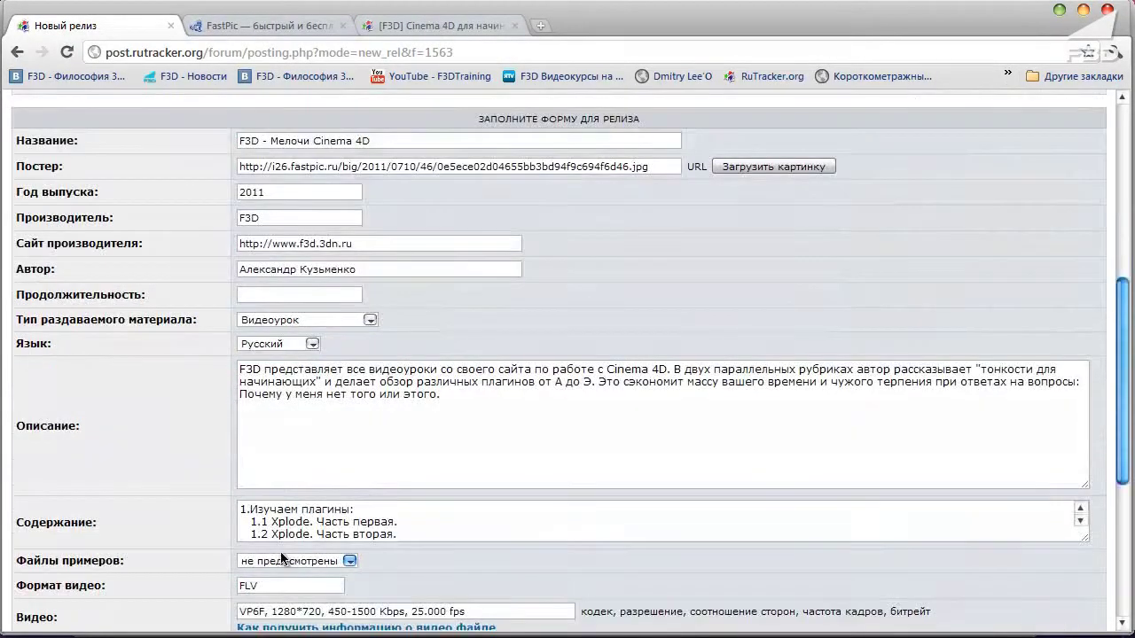
scroll(290, 532, "down", 1)
scroll(275, 497, "down", 1)
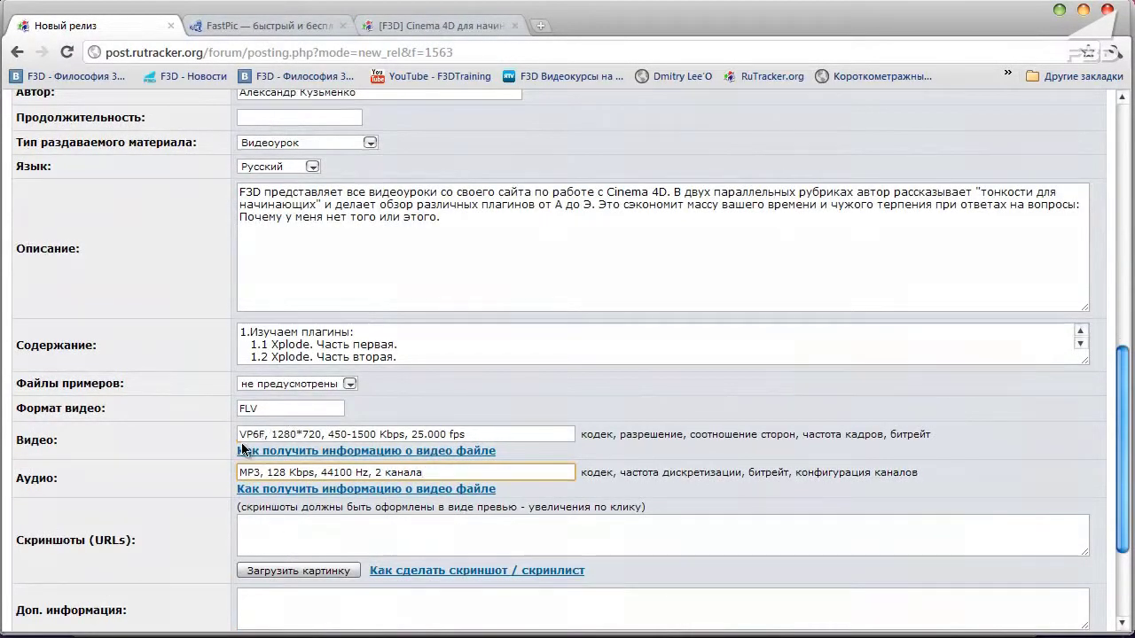
key("alt+Tab")
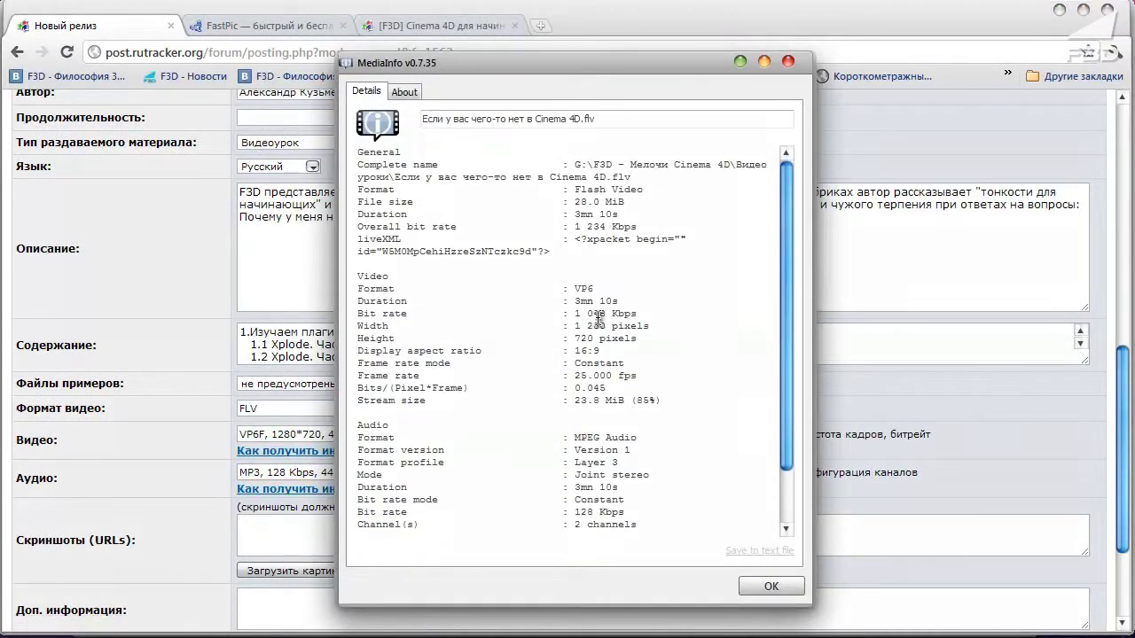
left_click(266, 435)
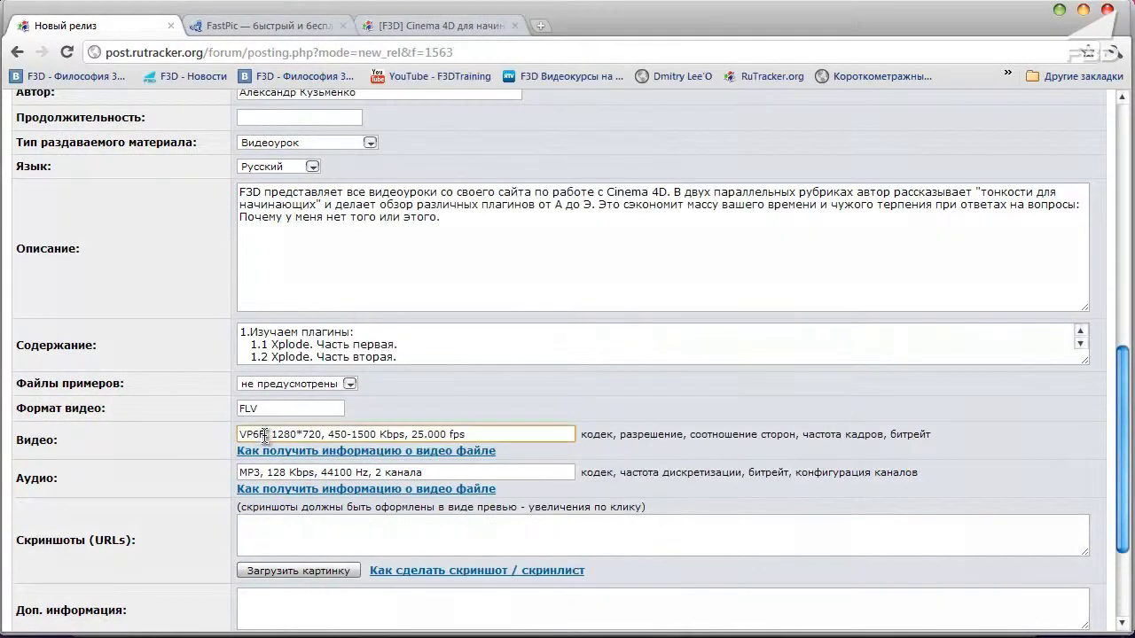
key("BackSpace")
key("alt+Tab")
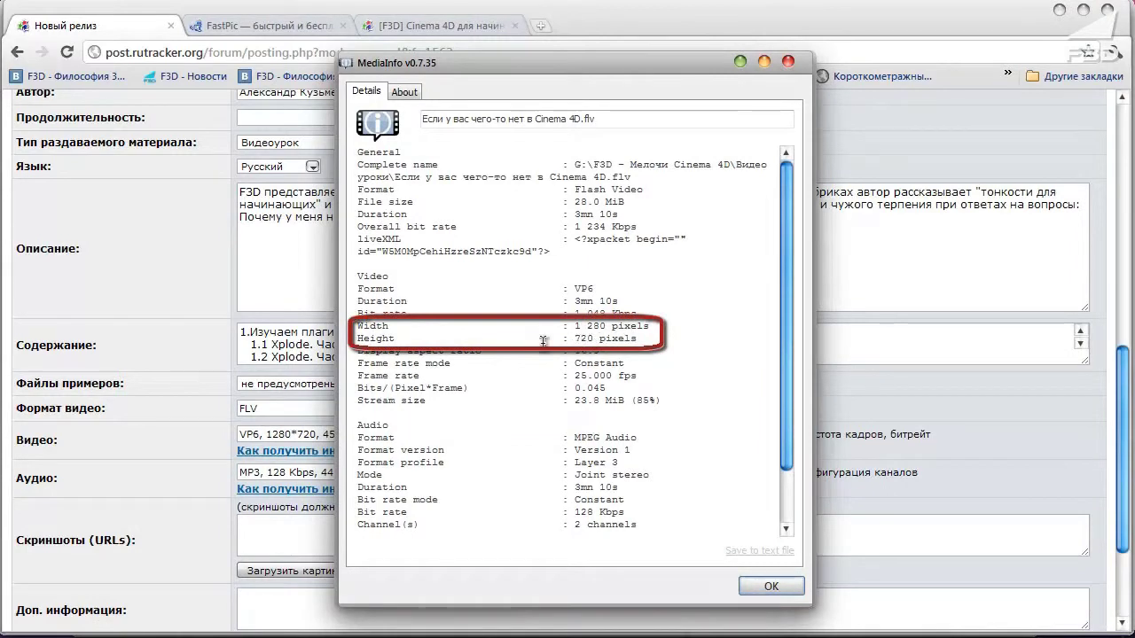
Step: Compare the Видео field against the lesson file's details in MediaInfo
left_click(309, 475)
left_click(306, 433)
key("alt+Tab")
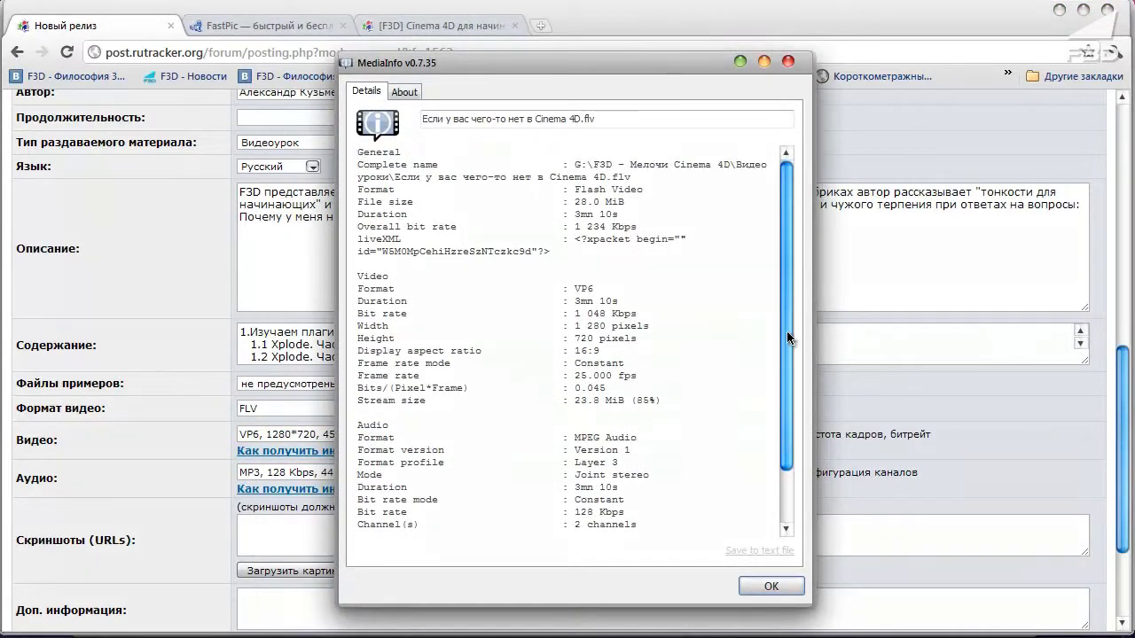
left_click_drag(785, 338, 787, 354)
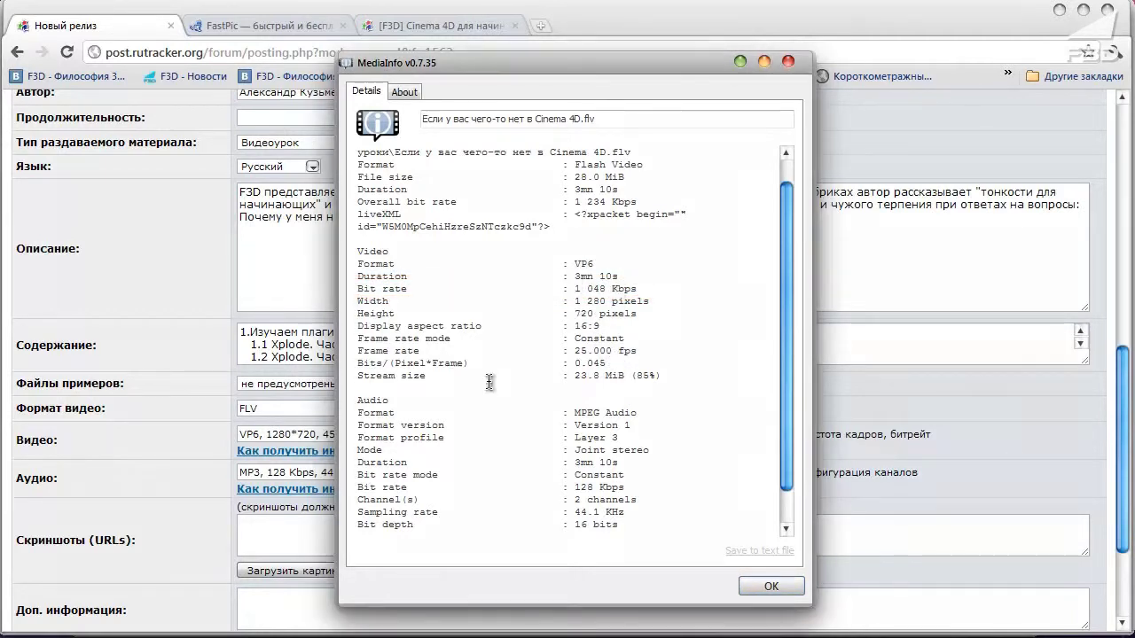
left_click(321, 434)
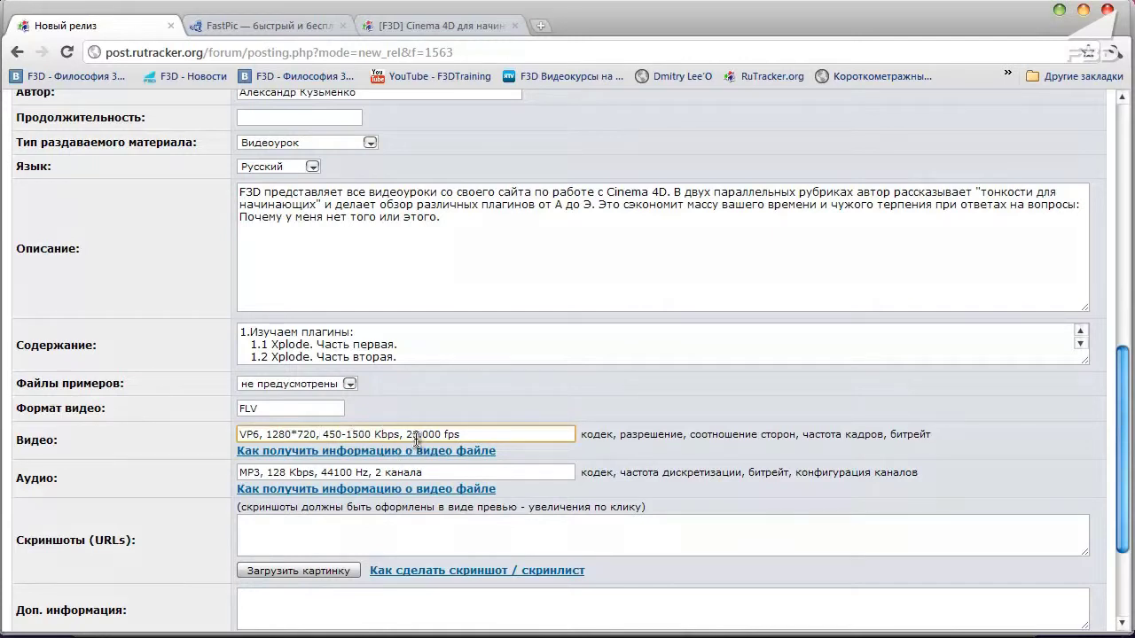
key("alt+Tab")
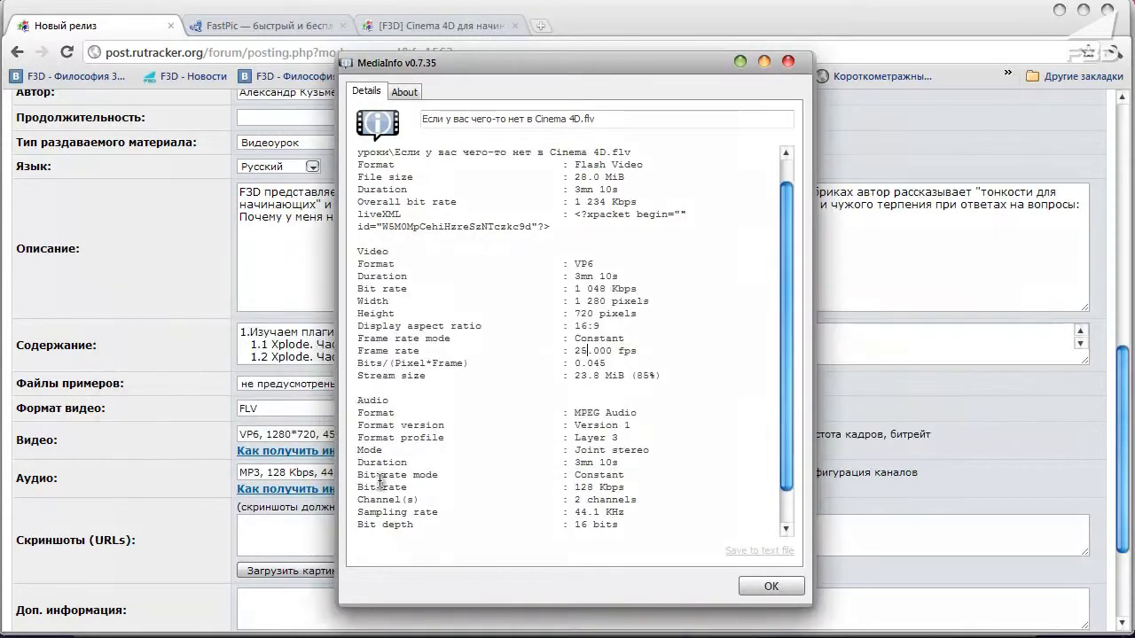
Step: Review the Аудио entry's MP3, 128 Kbps and 44100 Hz values
left_click(257, 473)
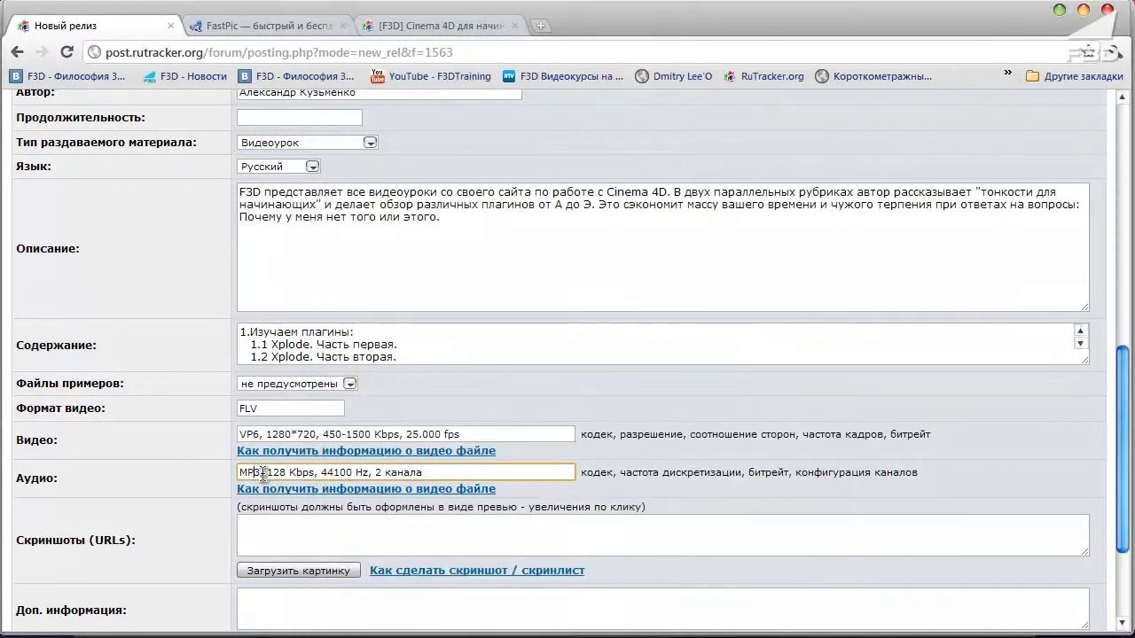
double_click(257, 473)
left_click_drag(267, 473, 315, 473)
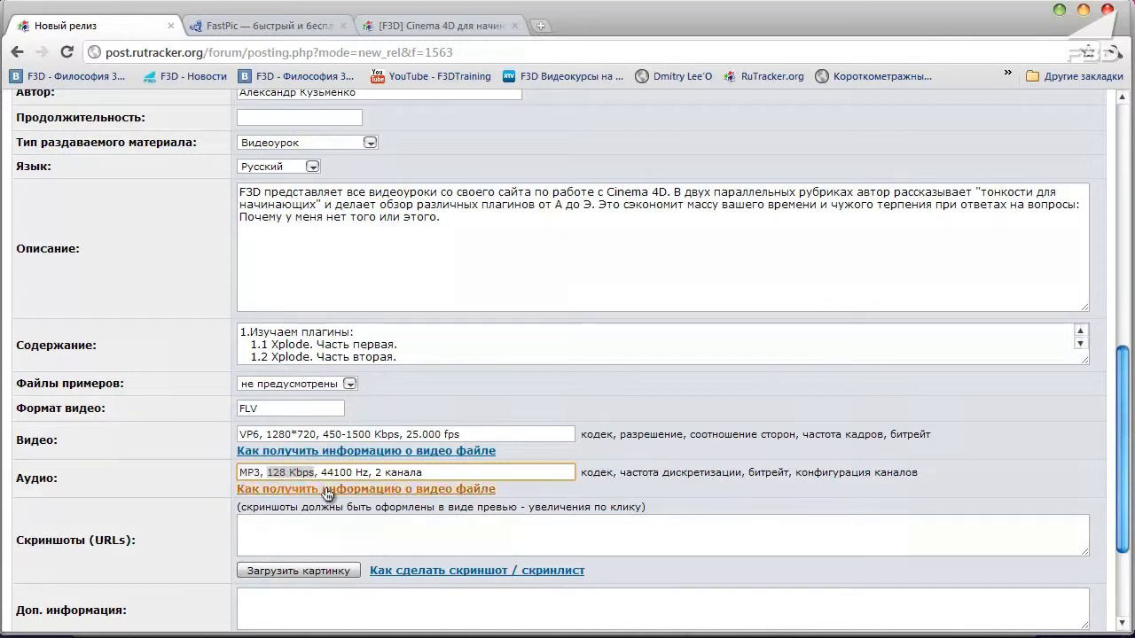
left_click_drag(322, 473, 376, 472)
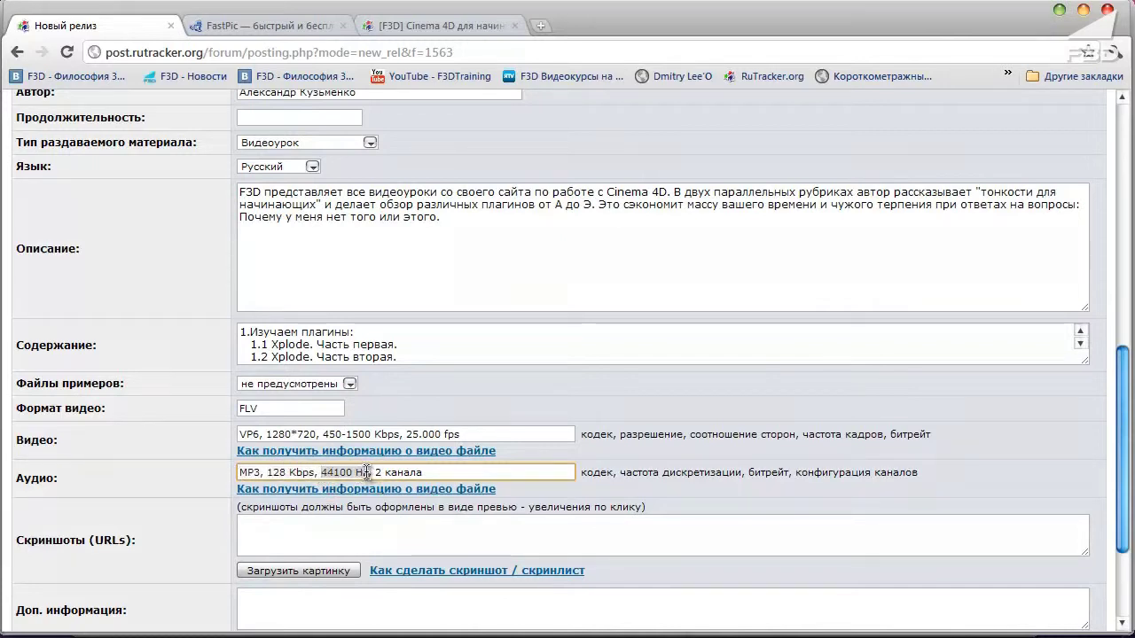
left_click(375, 472)
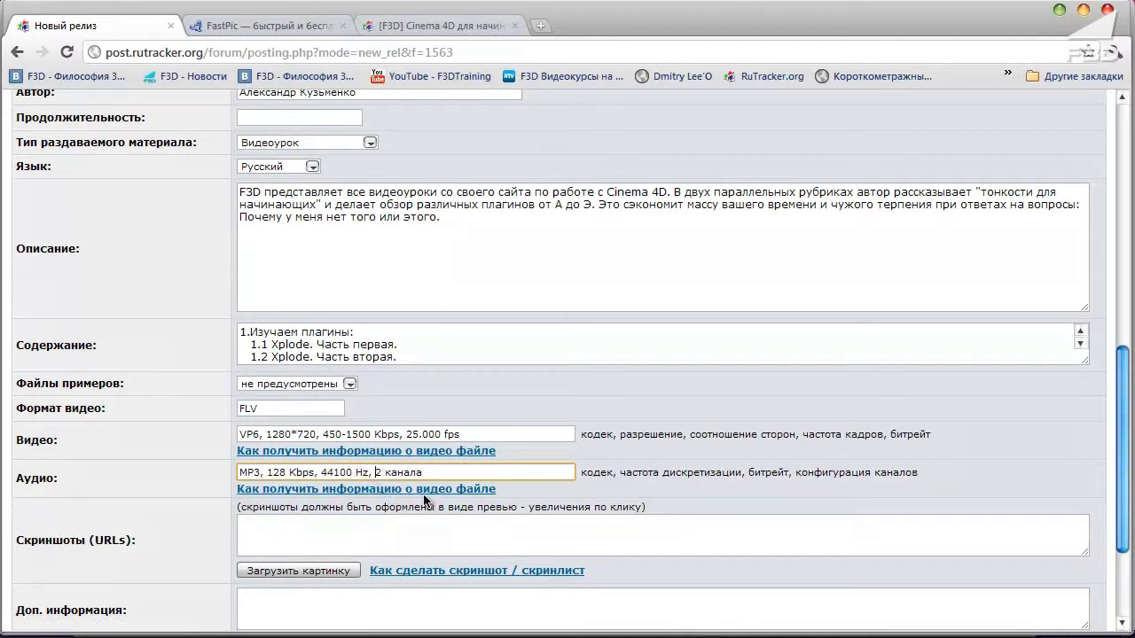
Step: Compare MediaInfo's 44.1 KHz sampling rate with the form's 44100 Hz
scroll(767, 372, "down", 1)
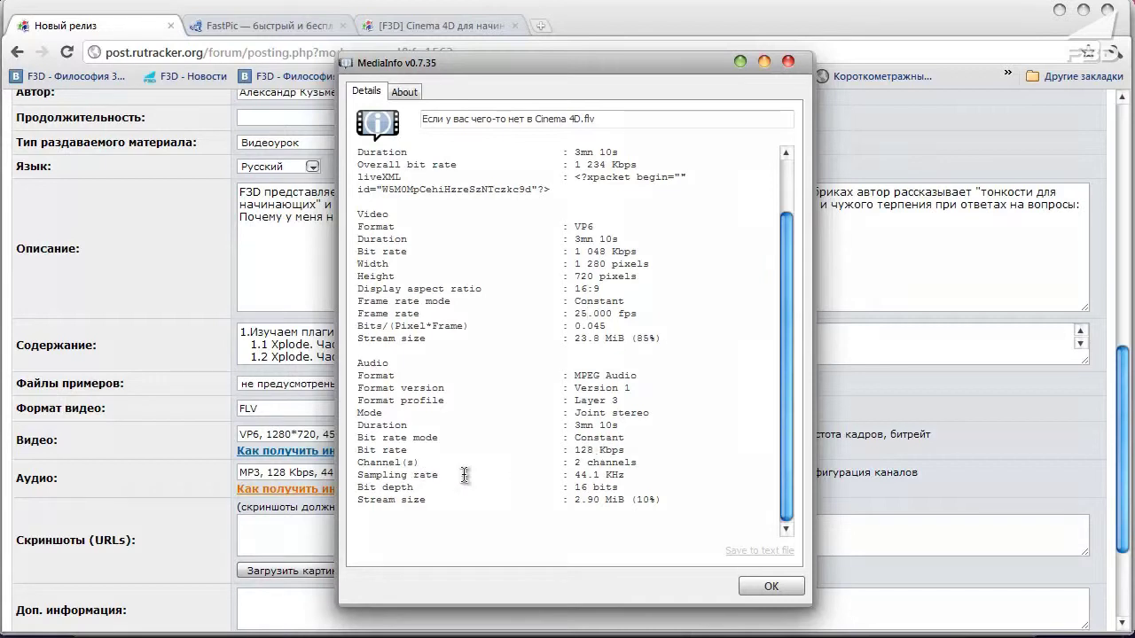
left_click_drag(575, 474, 642, 475)
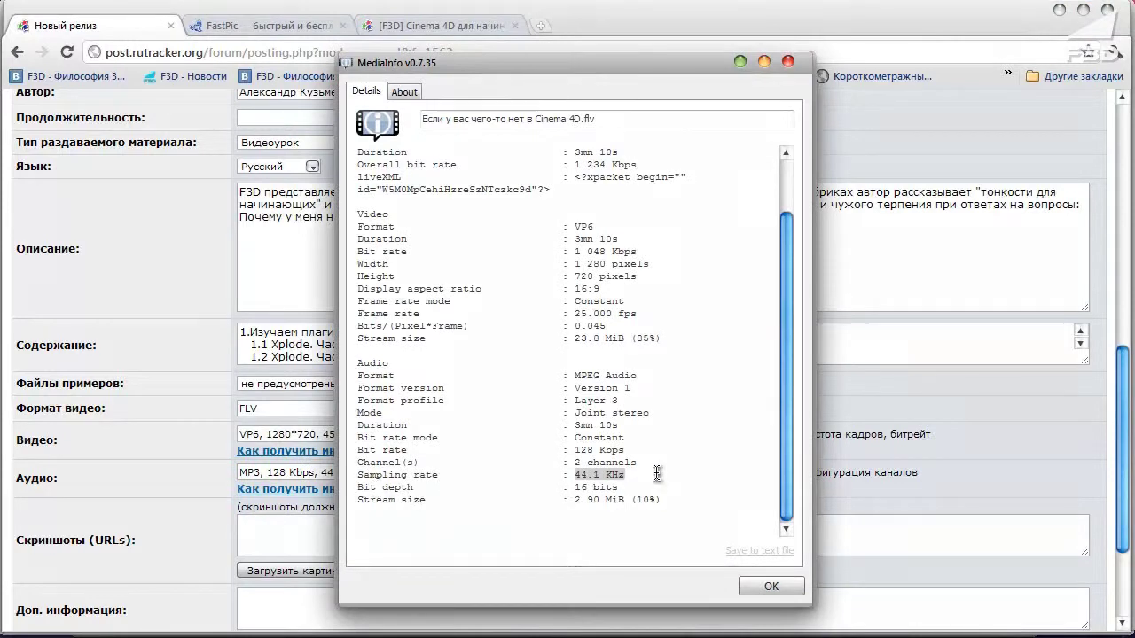
left_click(473, 476)
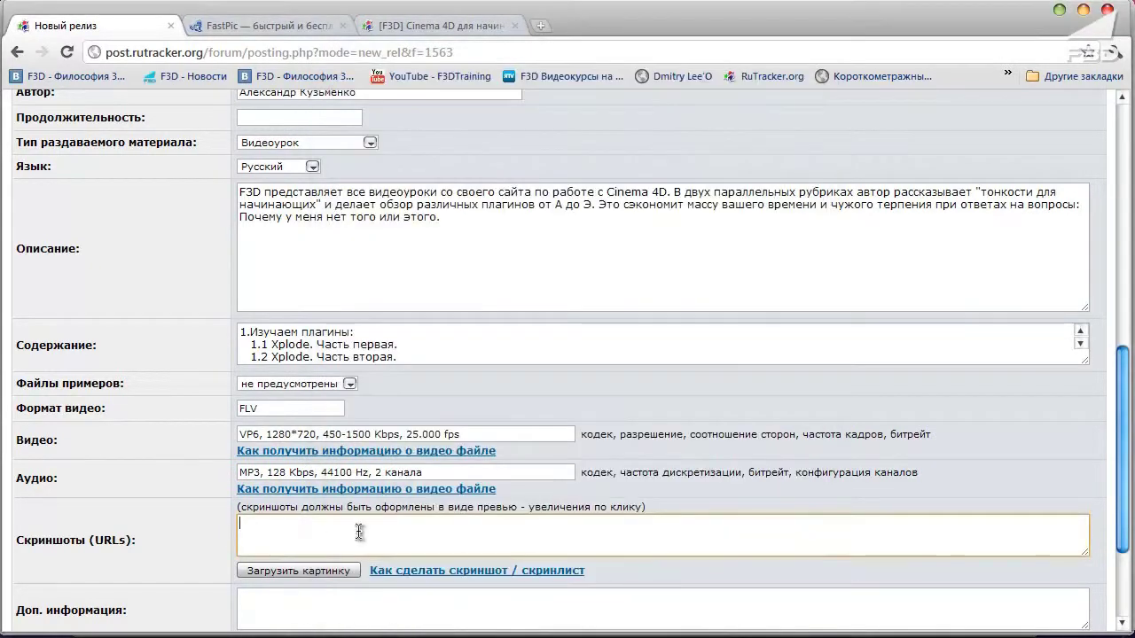
left_click(307, 538)
left_click(447, 469)
scroll(394, 479, "down", 2)
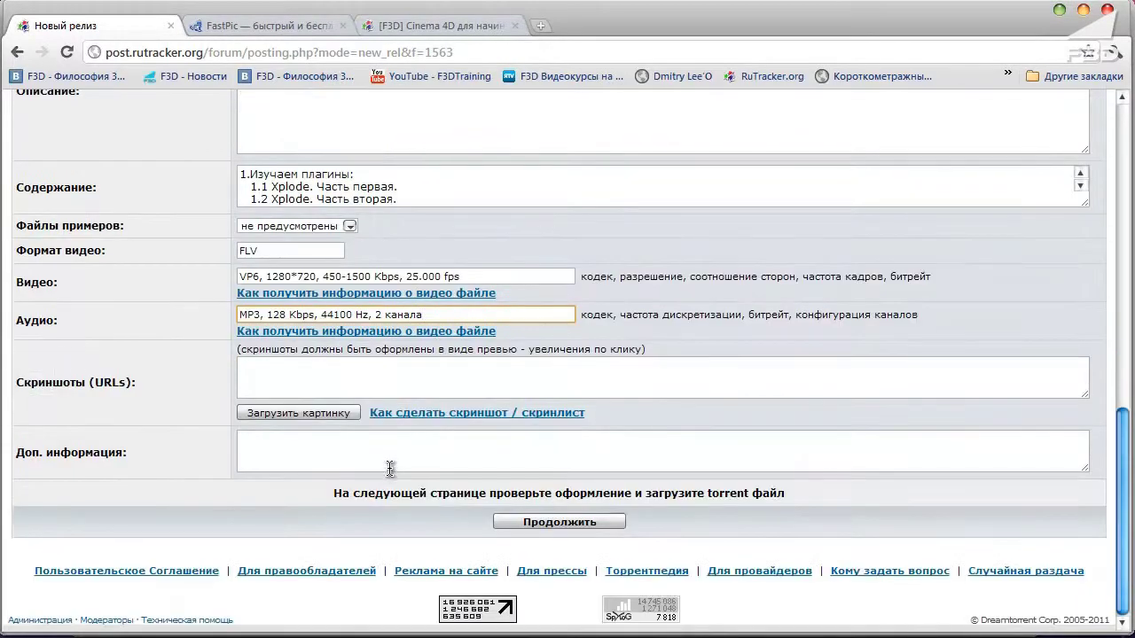
key("alt+Tab")
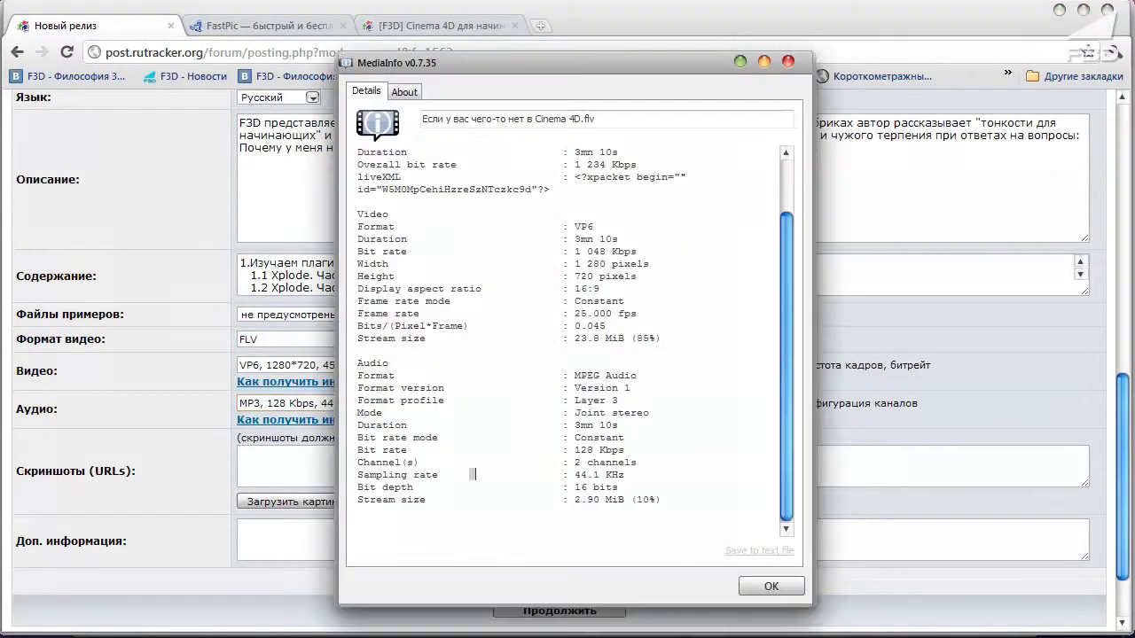
Step: Close MediaInfo, focus the Скриншоты (URLs) field, and switch to Snagit
left_click(787, 62)
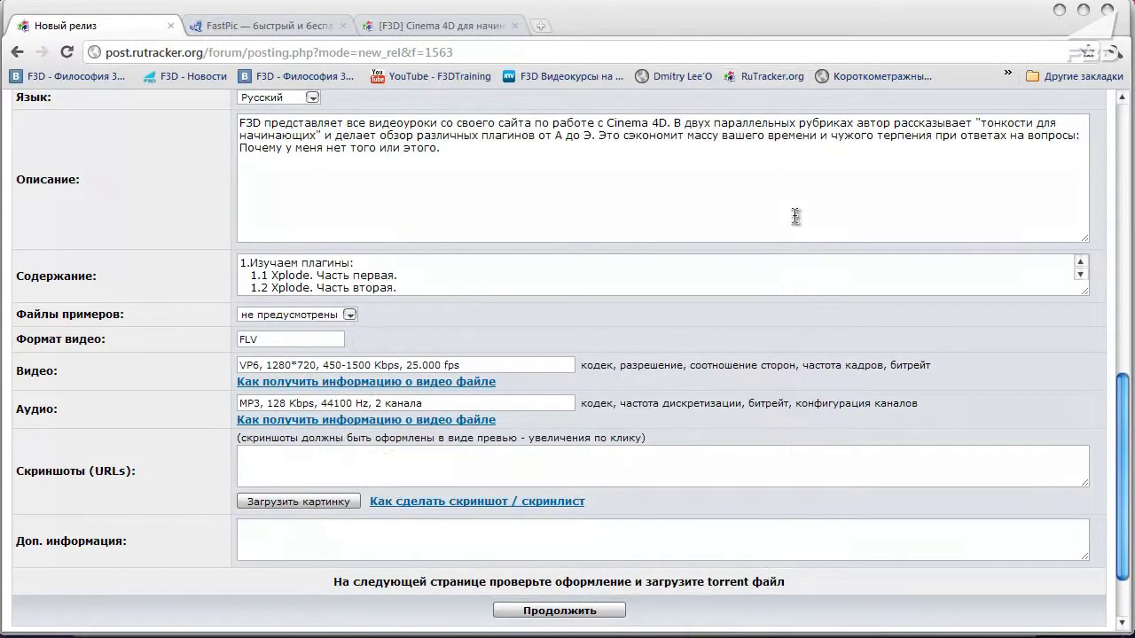
left_click(395, 458)
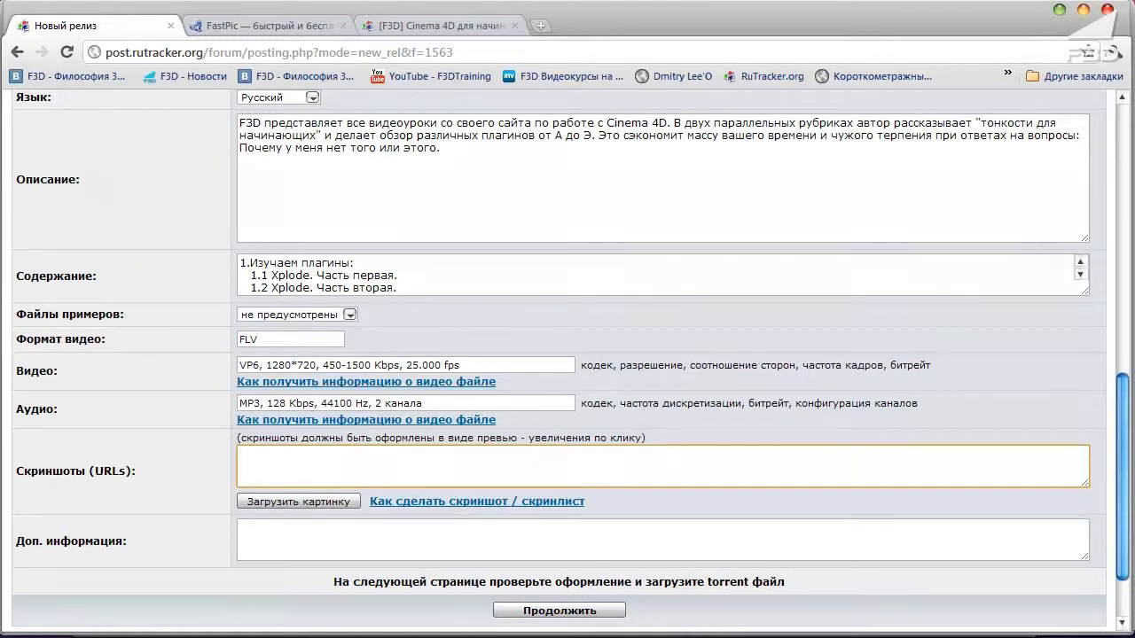
key("alt+Tab")
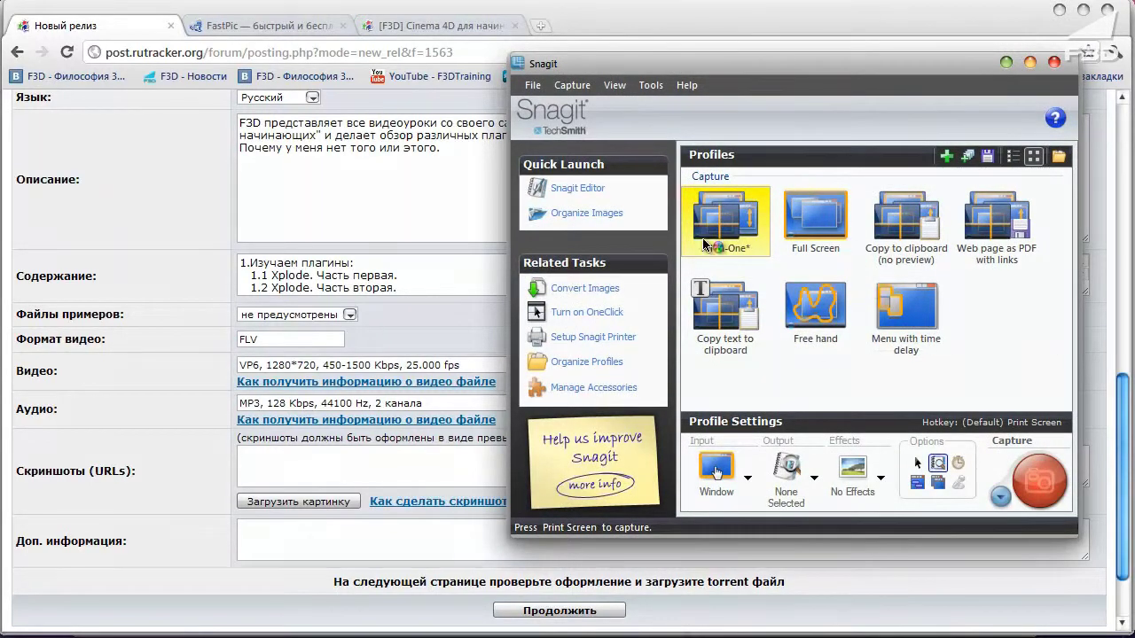
Step: Check Snagit's Profile Settings capture input, leaving it set to Window
left_click(746, 479)
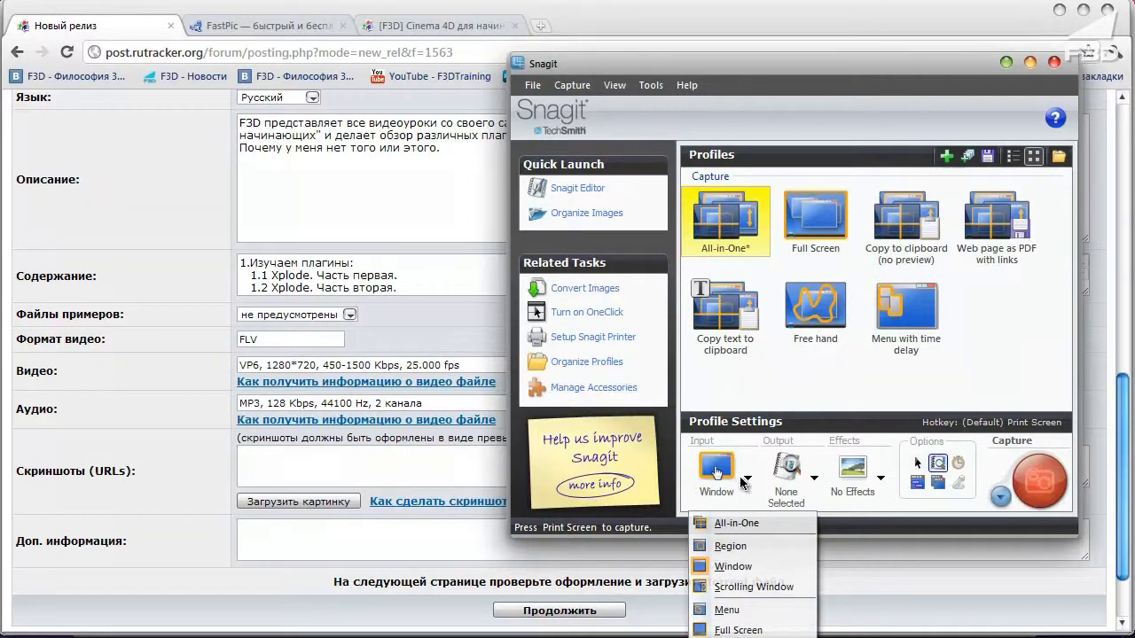
left_click(746, 479)
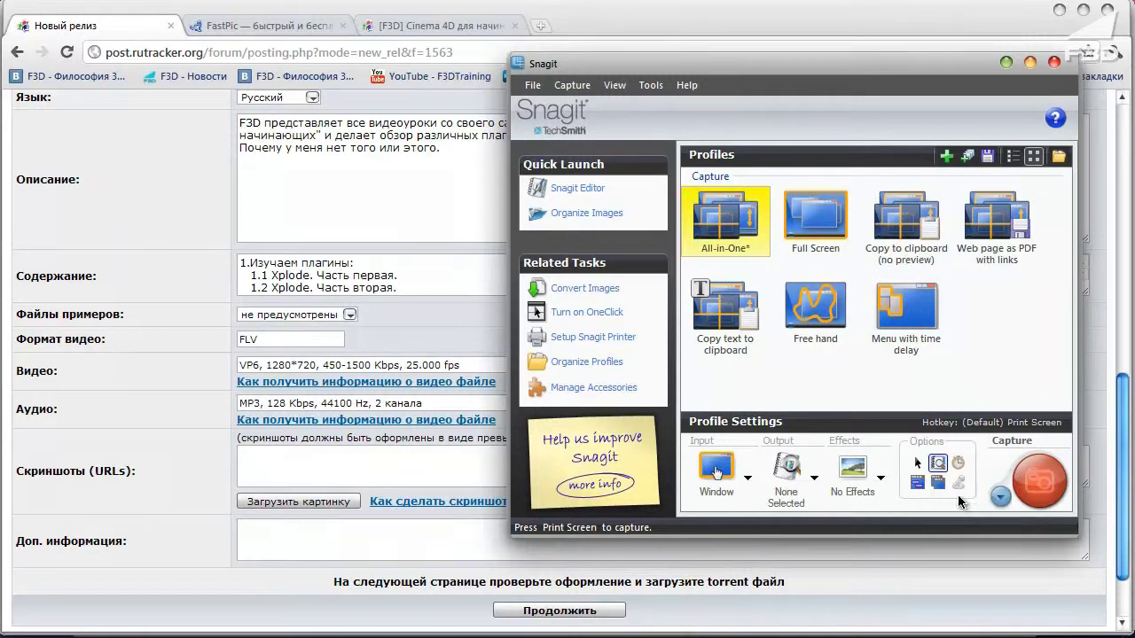
left_click(746, 479)
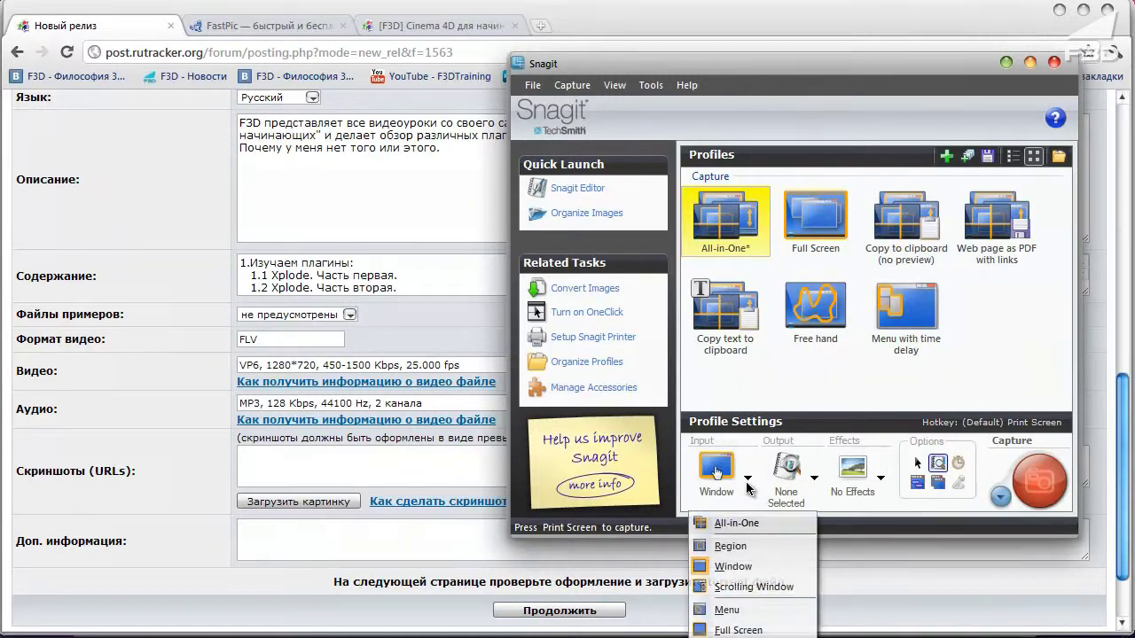
left_click(748, 483)
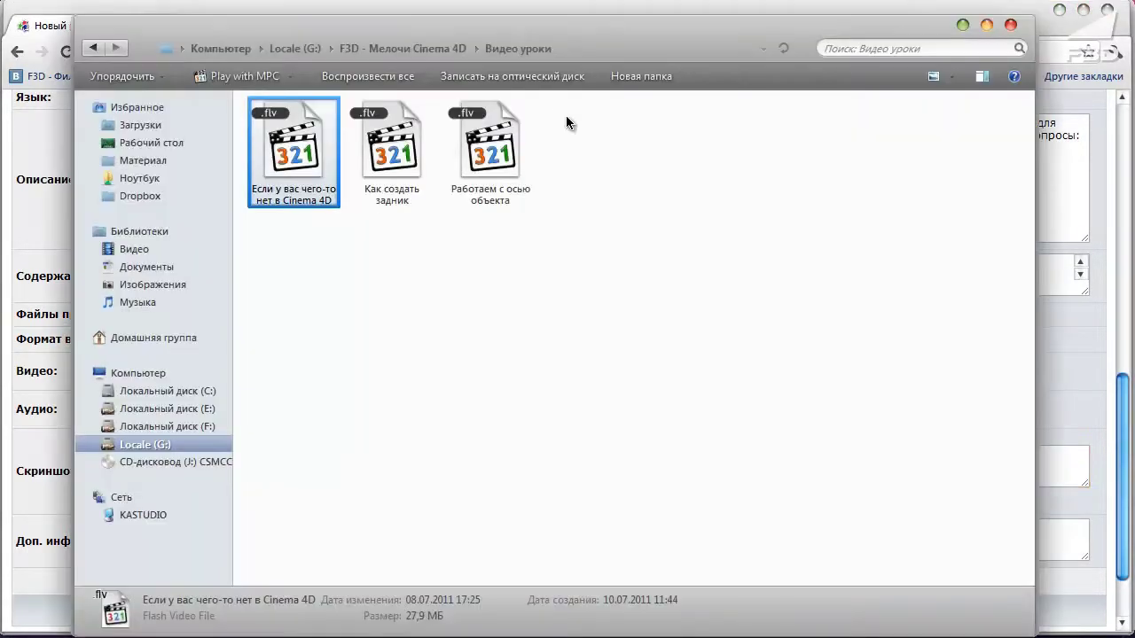
Step: Play Xplode (часть первая) from Изучаем плагины, pausing on its title frame
left_click(96, 50)
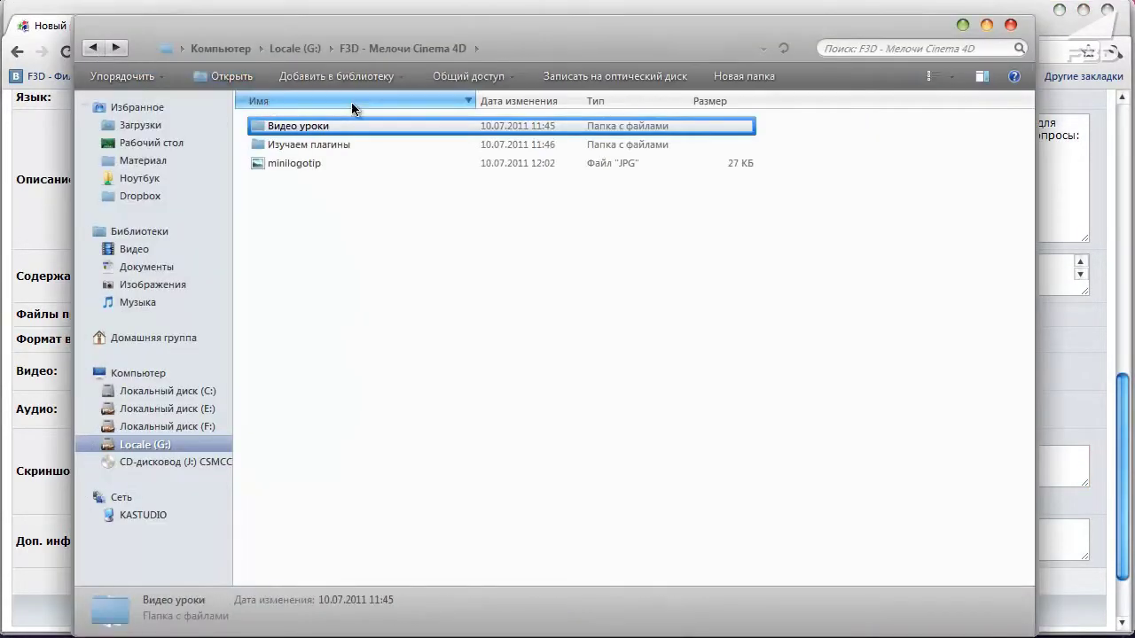
double_click(316, 147)
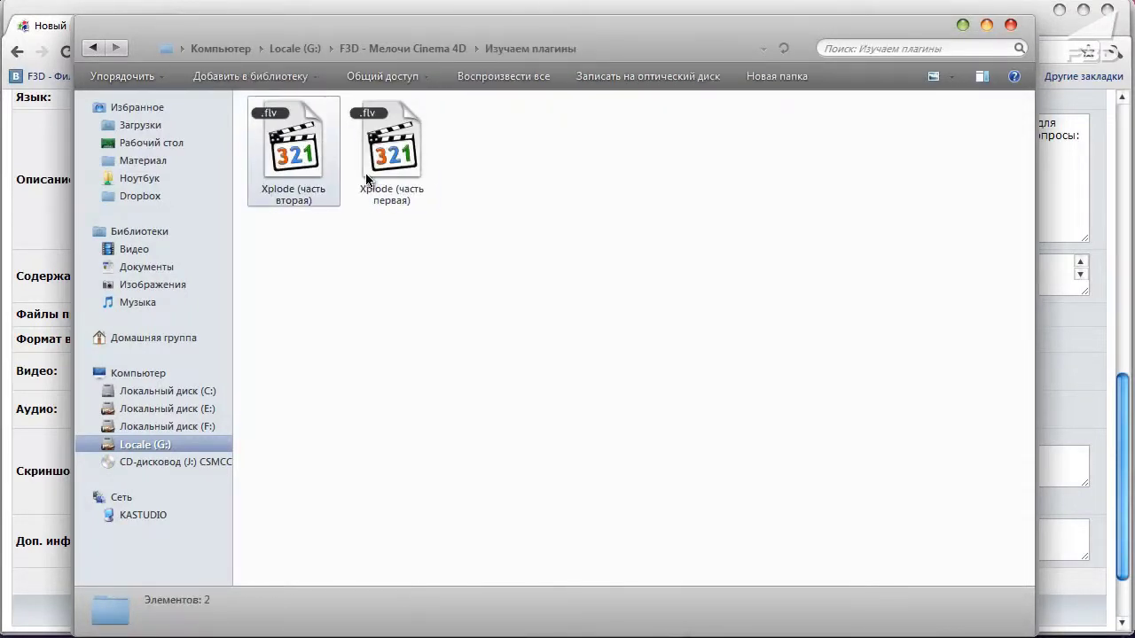
left_click(400, 173)
double_click(401, 172)
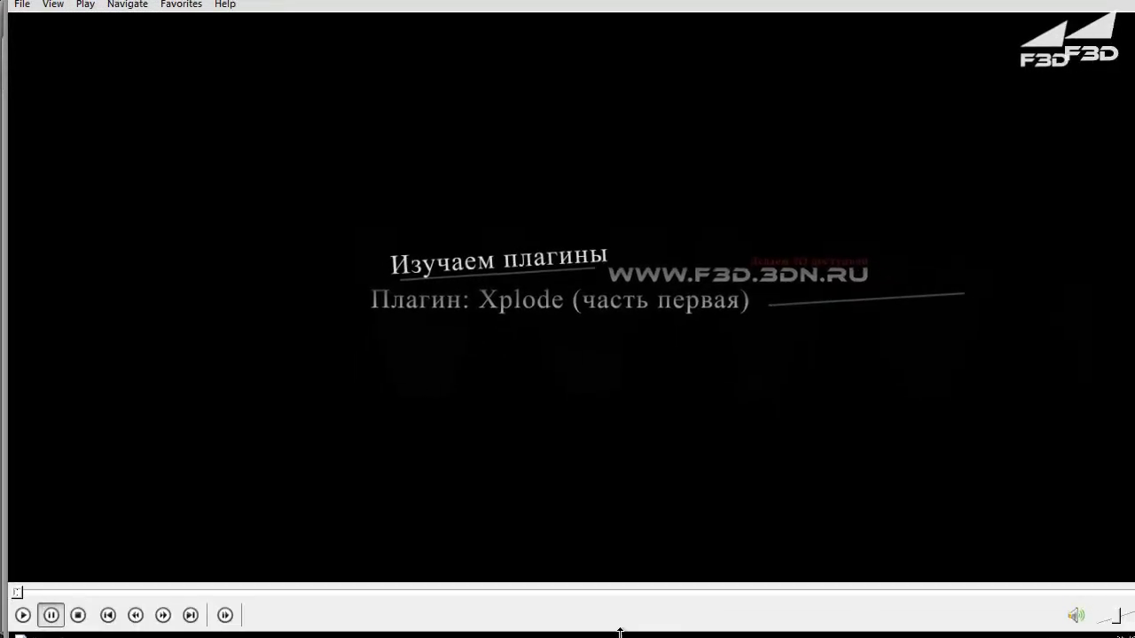
key("space")
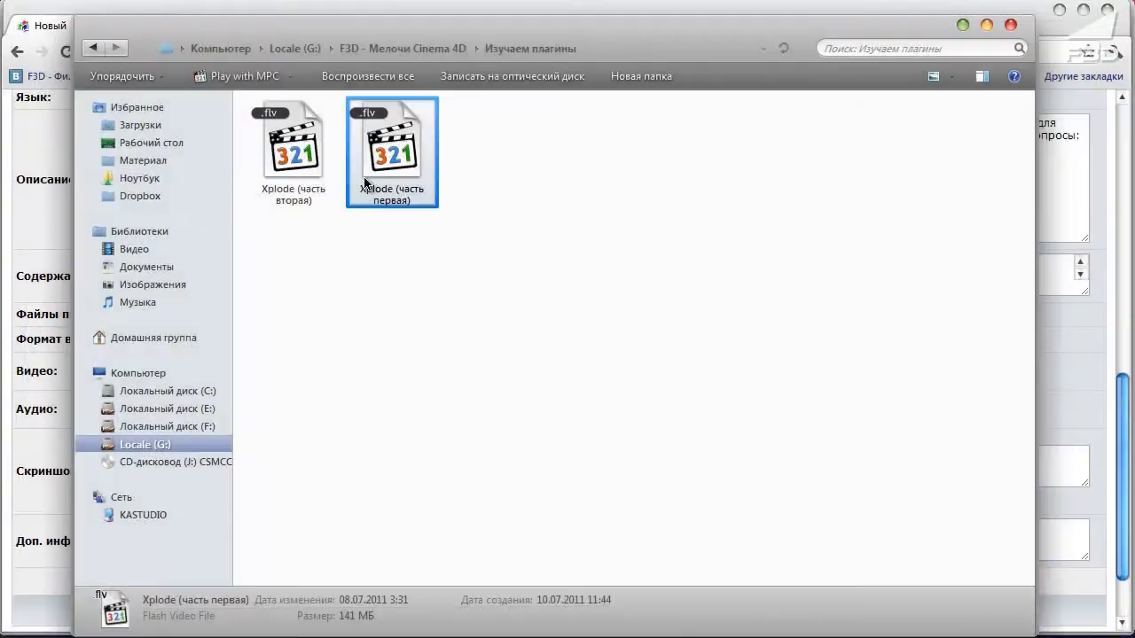
double_click(387, 153)
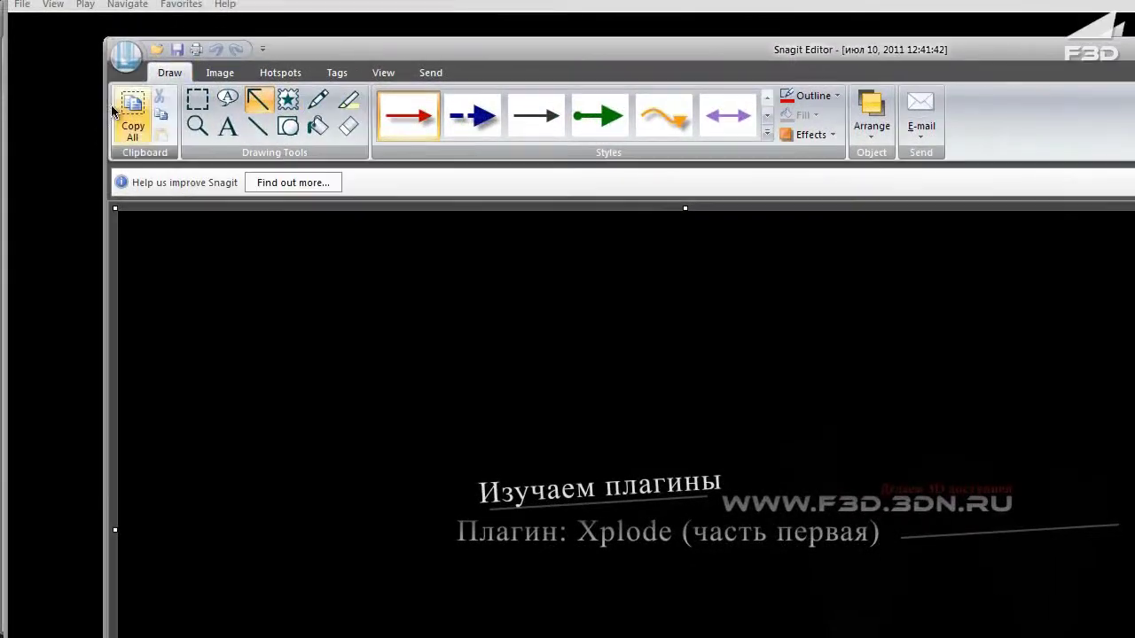
Step: Save the frame via Save As > Standard Format to Locale (G:) as 1.jpg
left_click(137, 60)
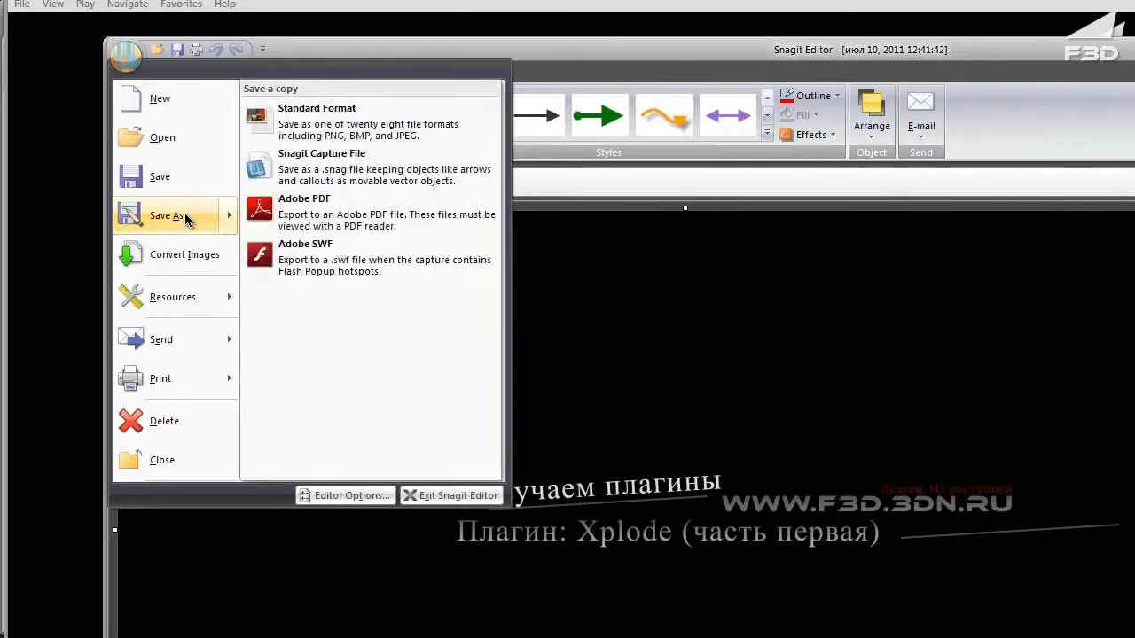
left_click(186, 220)
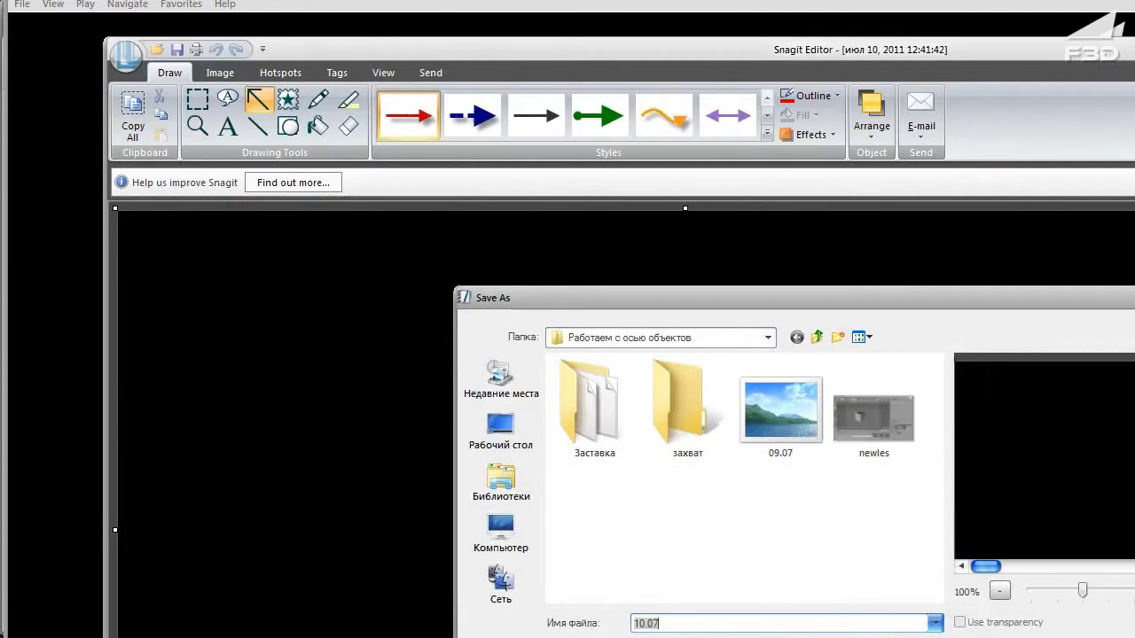
left_click(502, 433)
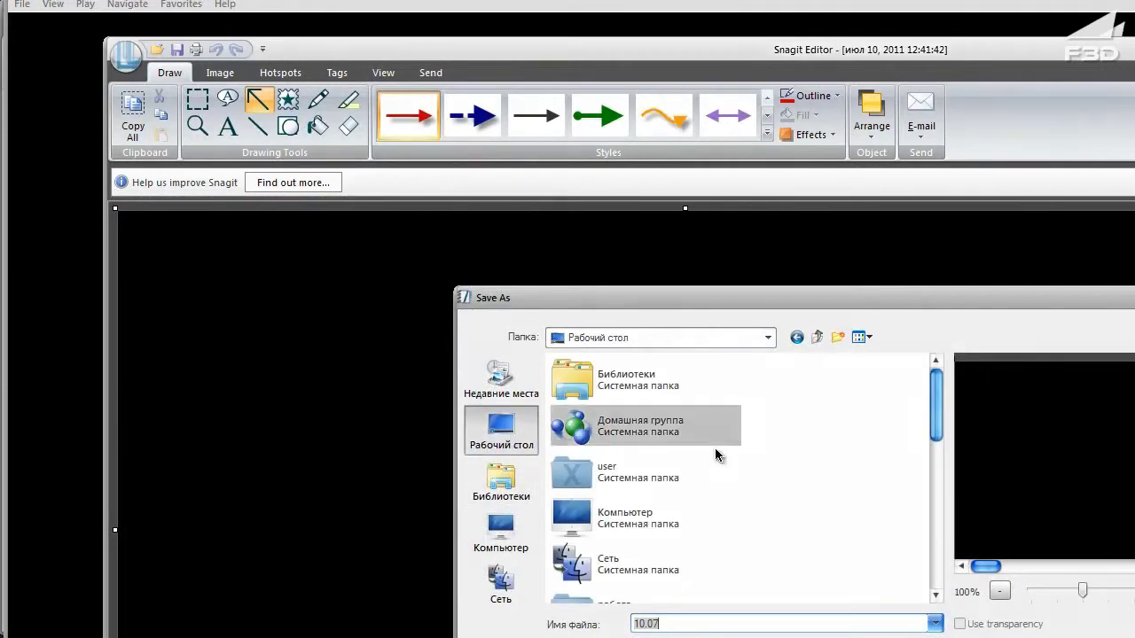
double_click(635, 520)
left_click_drag(652, 531, 656, 536)
double_click(656, 536)
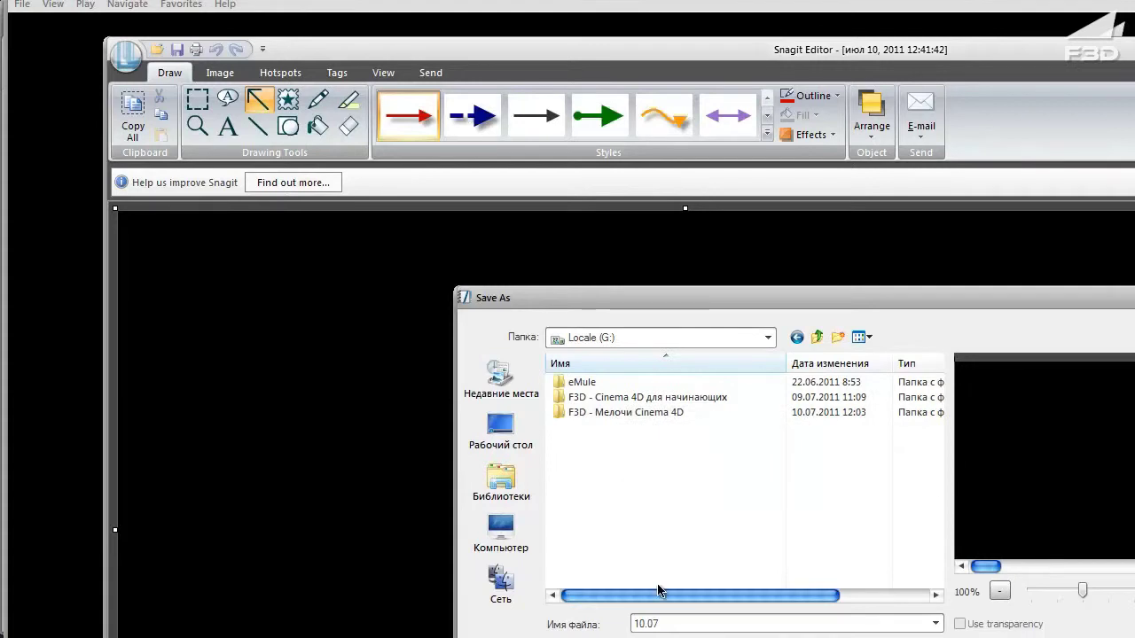
left_click(678, 623)
type("1")
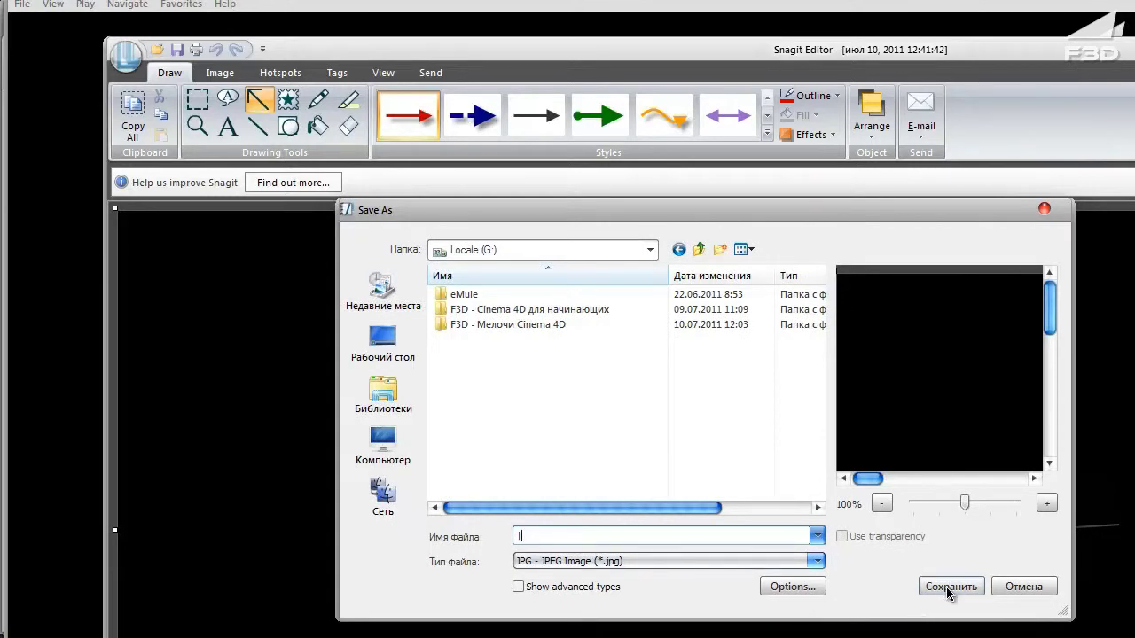
left_click(949, 588)
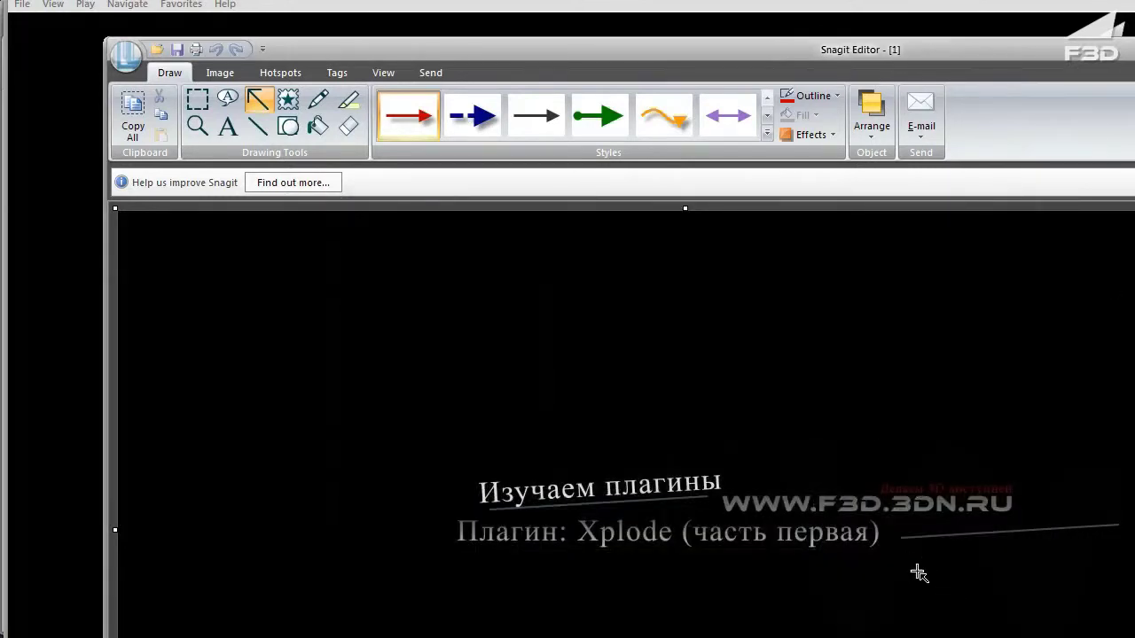
Step: View image 1 and the next two screenshots in Photo Viewer, then close it
key("alt+Tab")
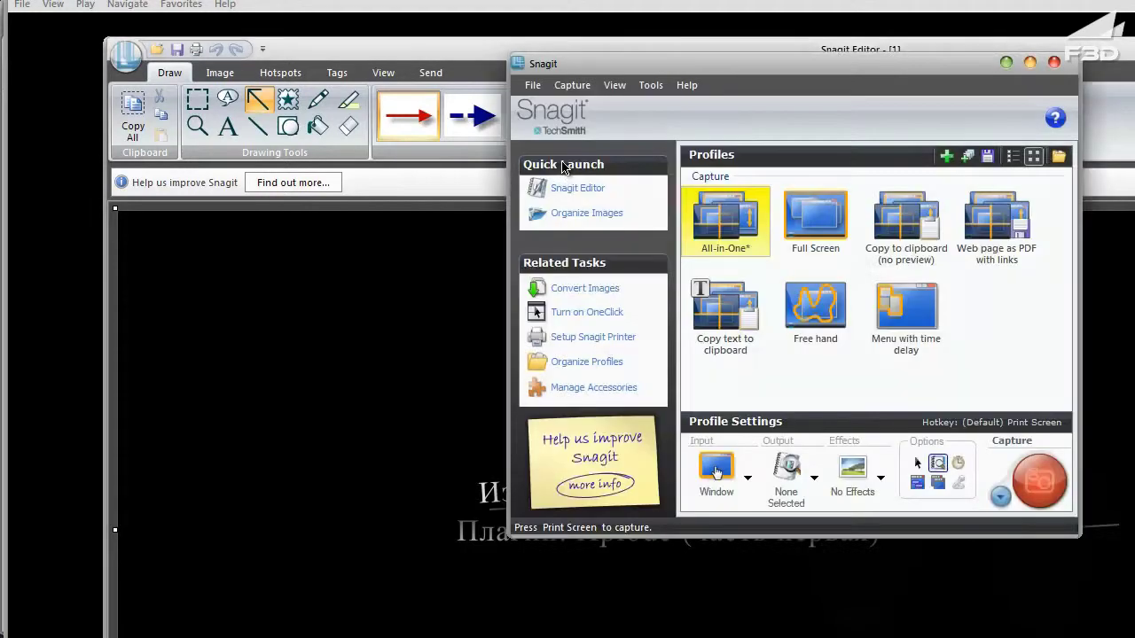
key("alt+Tab")
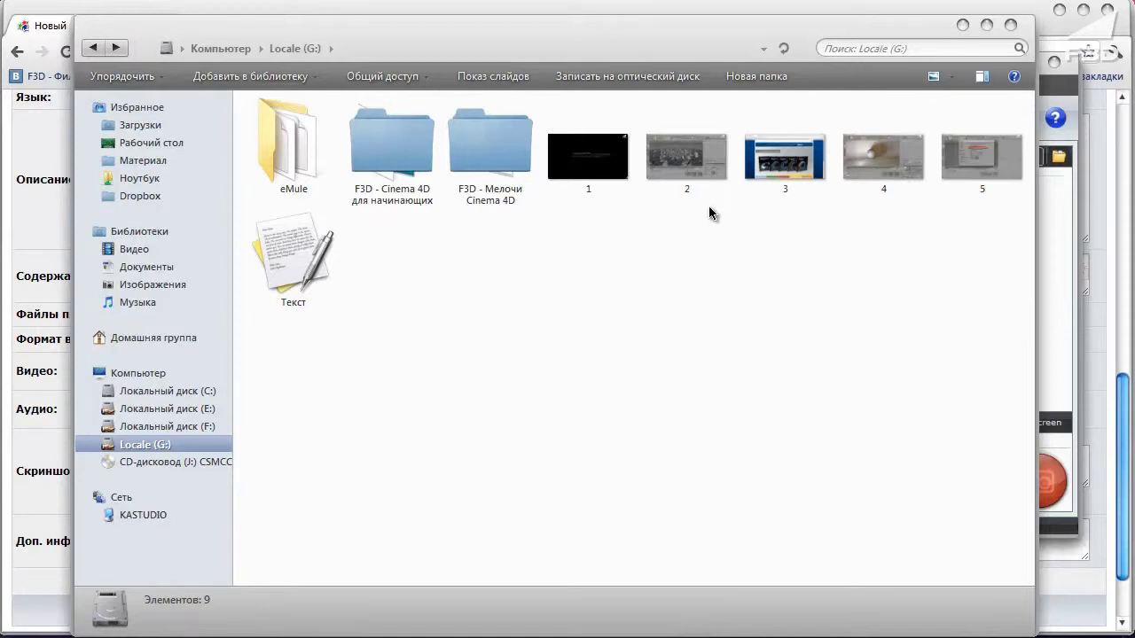
left_click(621, 175)
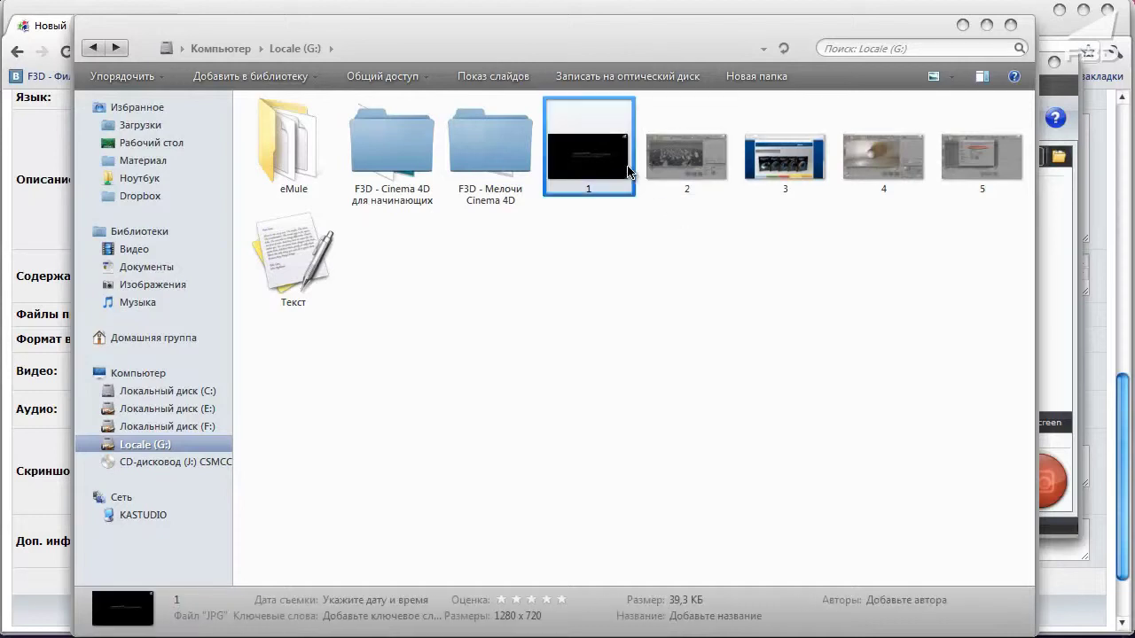
double_click(620, 175)
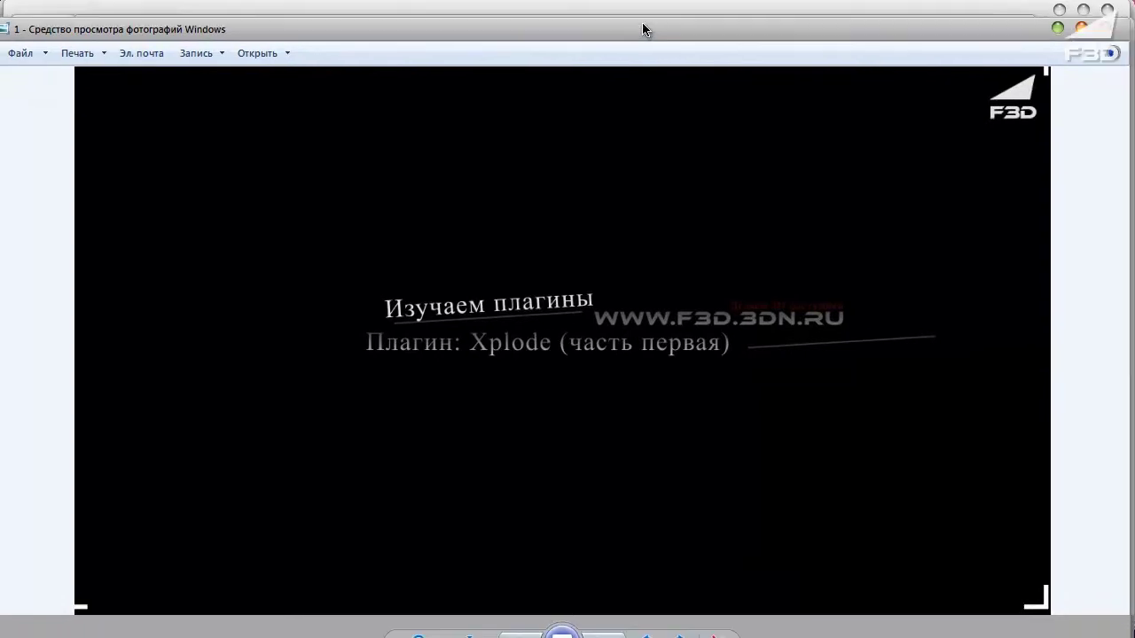
key("Right")
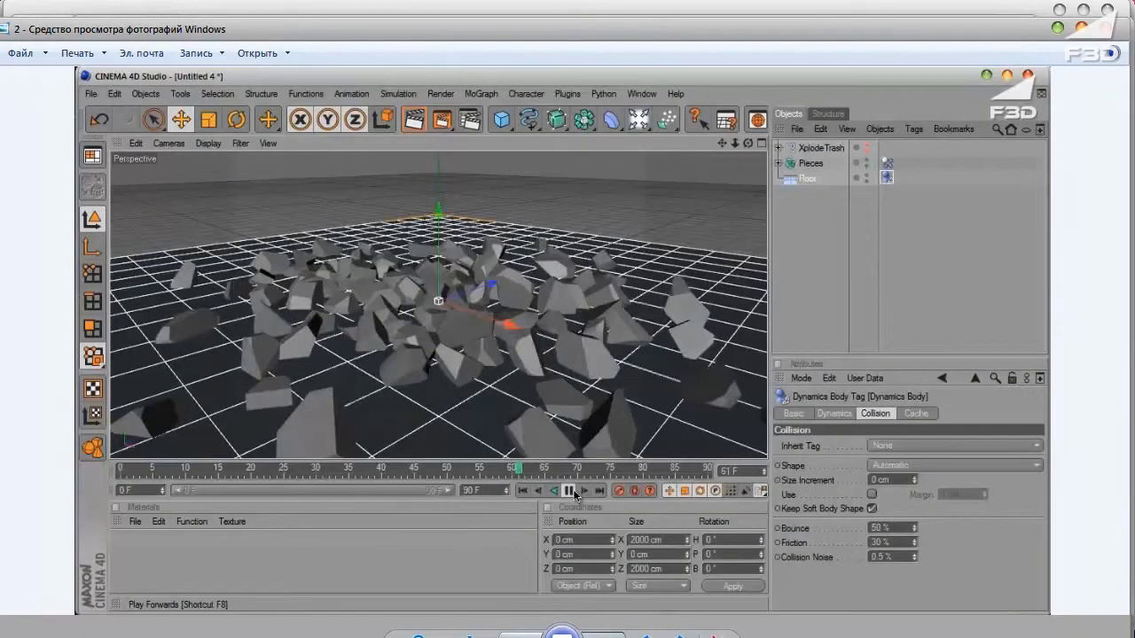
key("Right")
key("Right")
key("Right")
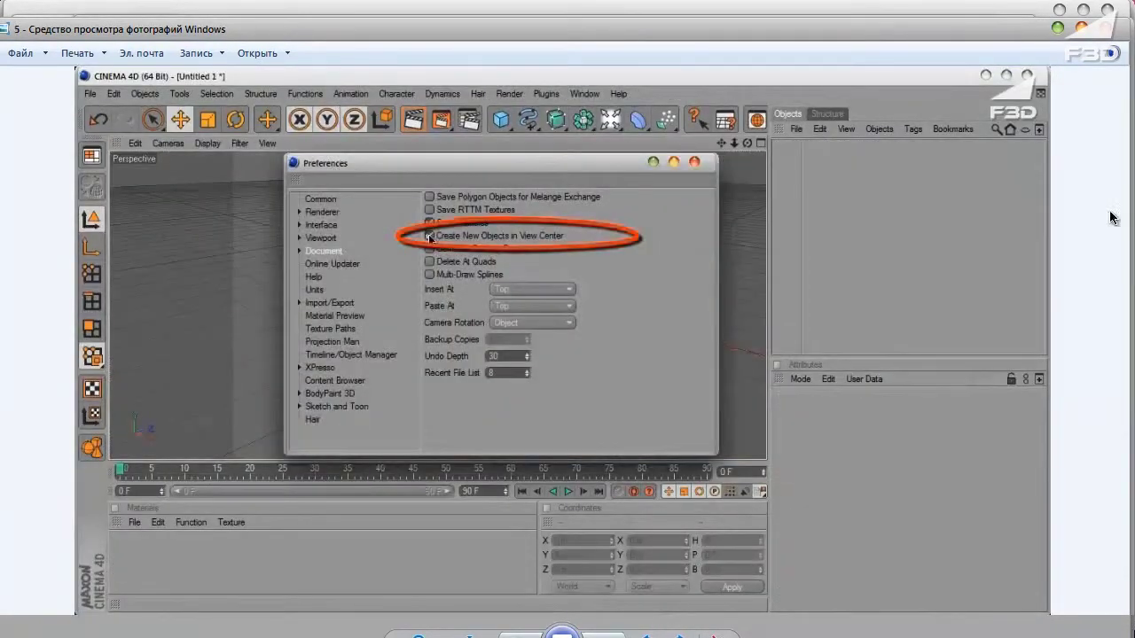
left_click(1113, 28)
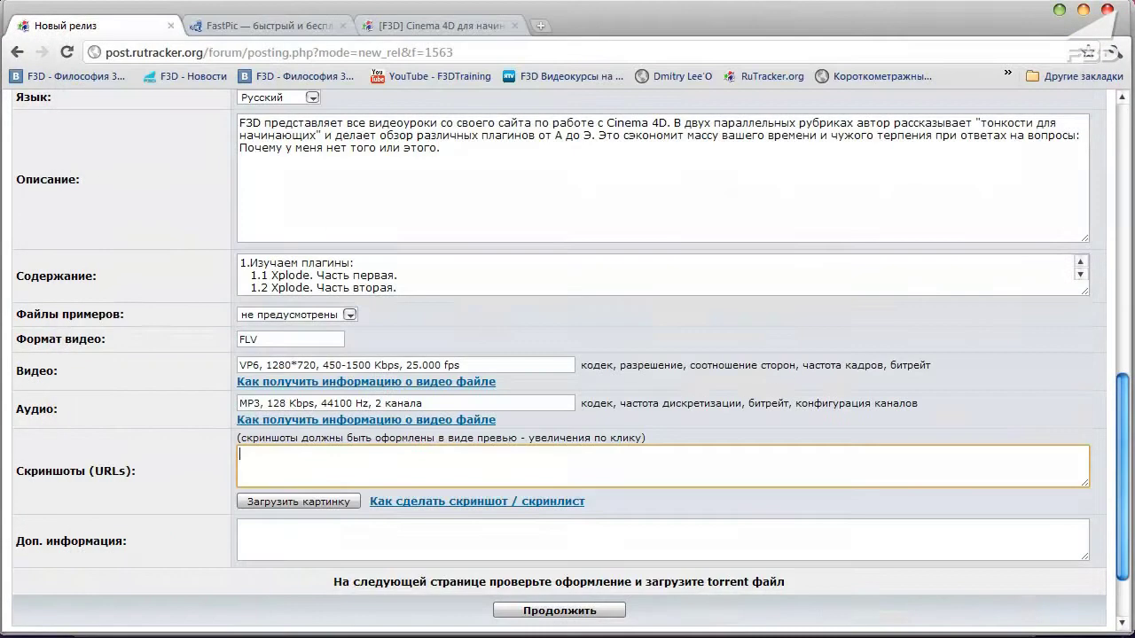
Step: Trim the address to fastpic.ru and load FastPic's main upload page
left_click(266, 25)
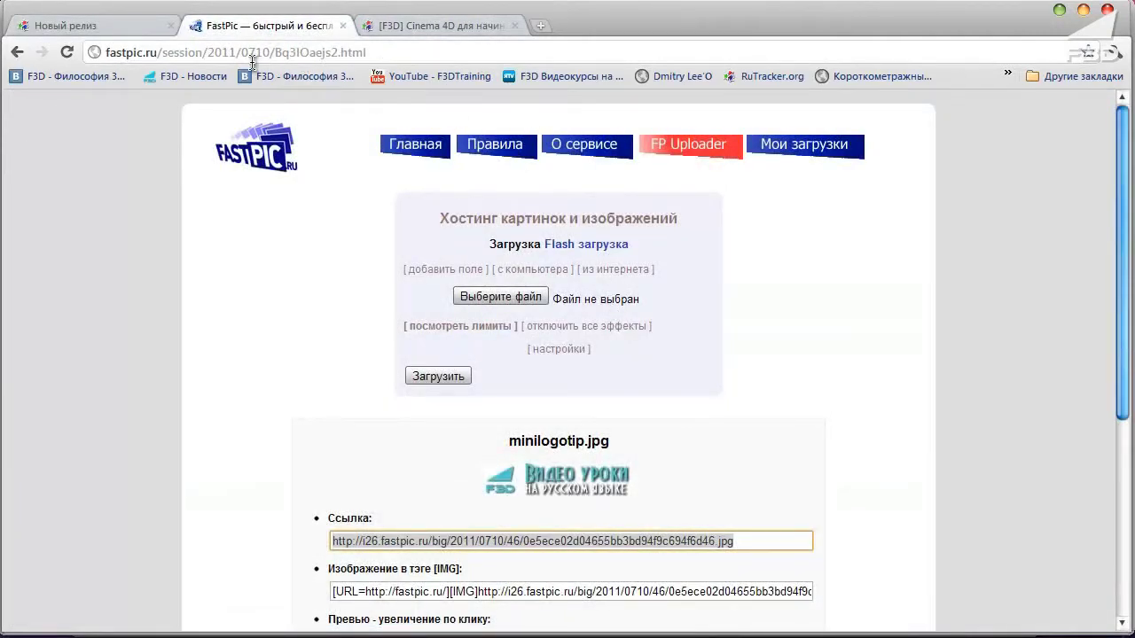
left_click_drag(162, 53, 367, 55)
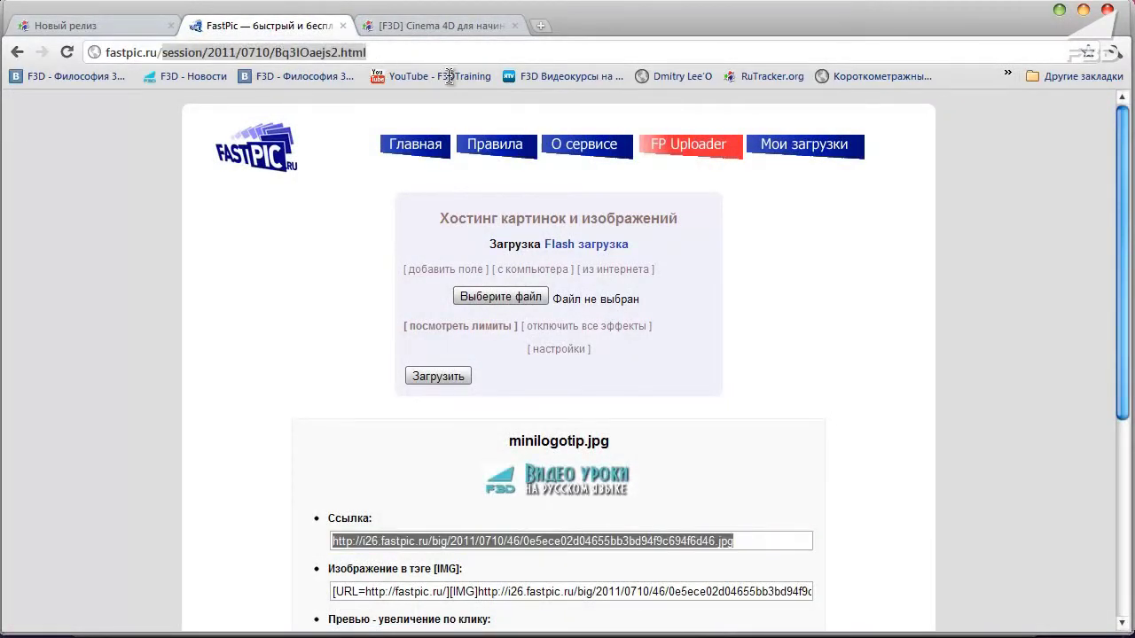
key("BackSpace")
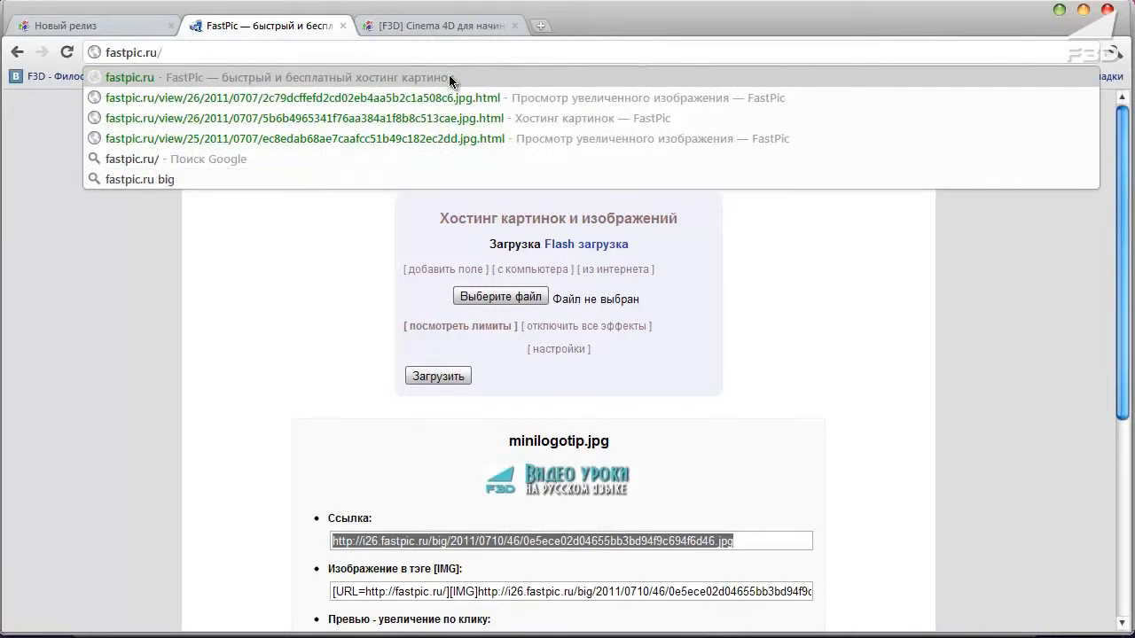
left_click(450, 79)
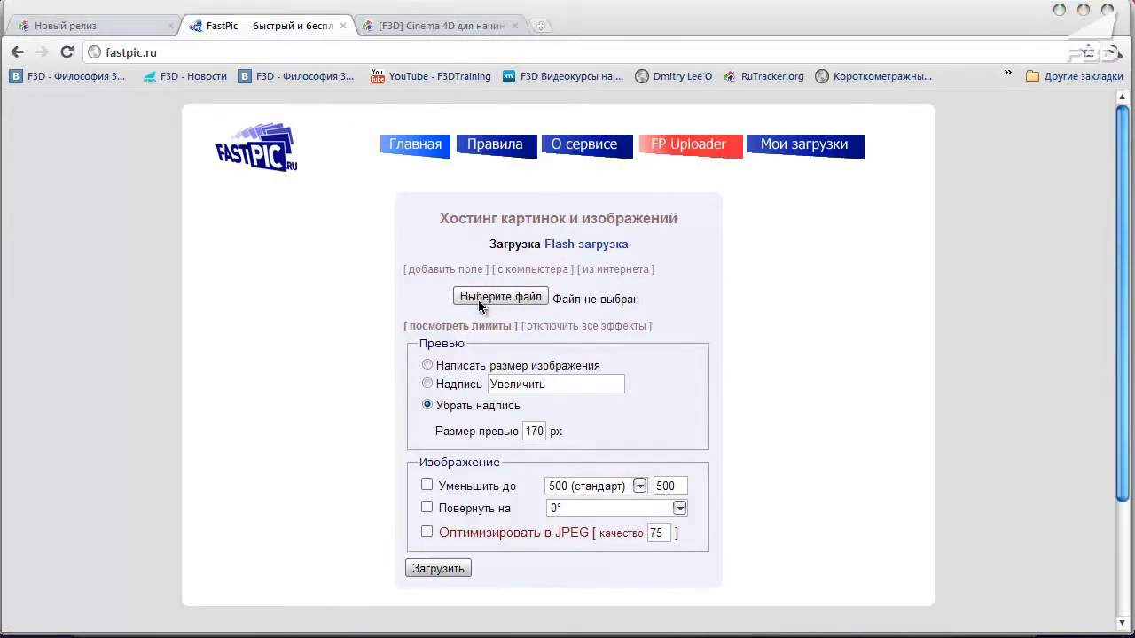
Step: Choose screenshot 1.jpg from drive G: for uploading
left_click(478, 299)
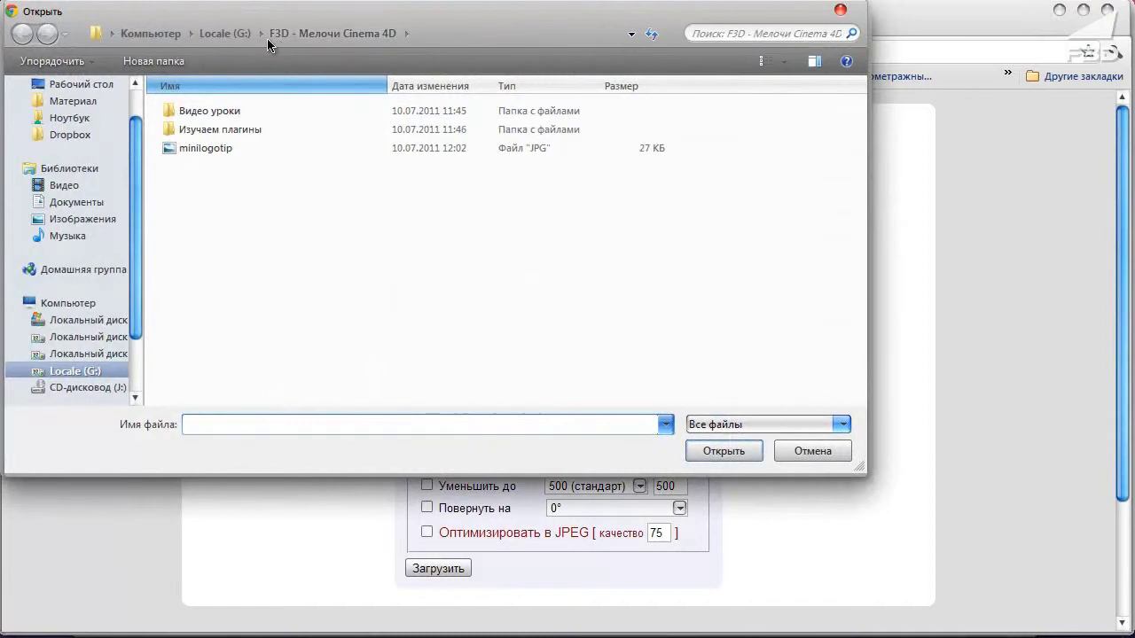
left_click(235, 33)
left_click(507, 157)
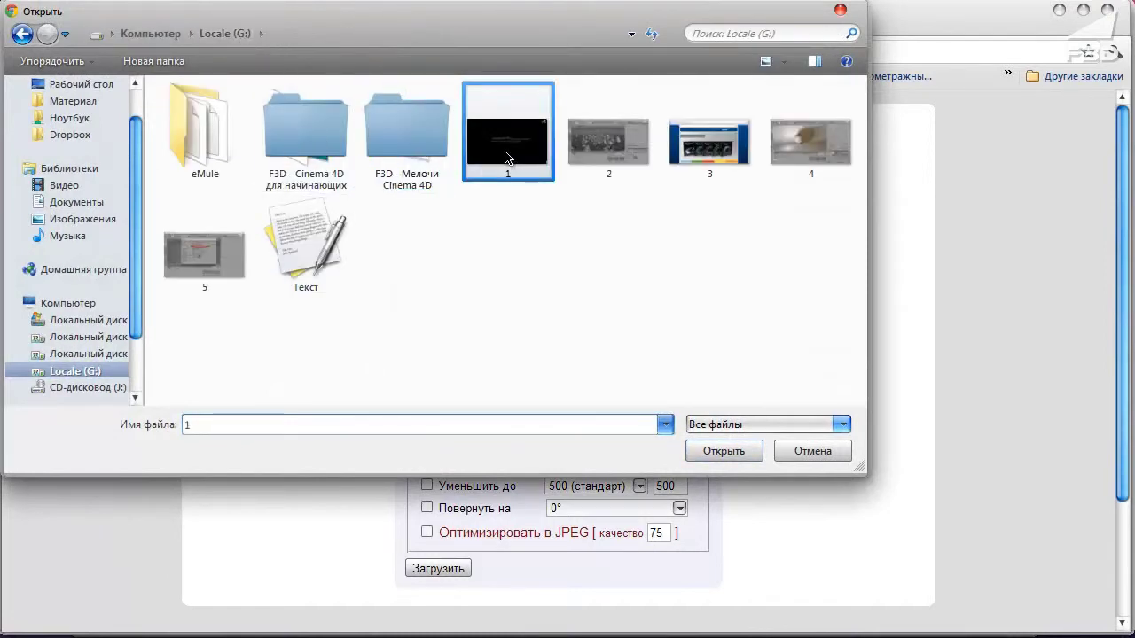
double_click(507, 157)
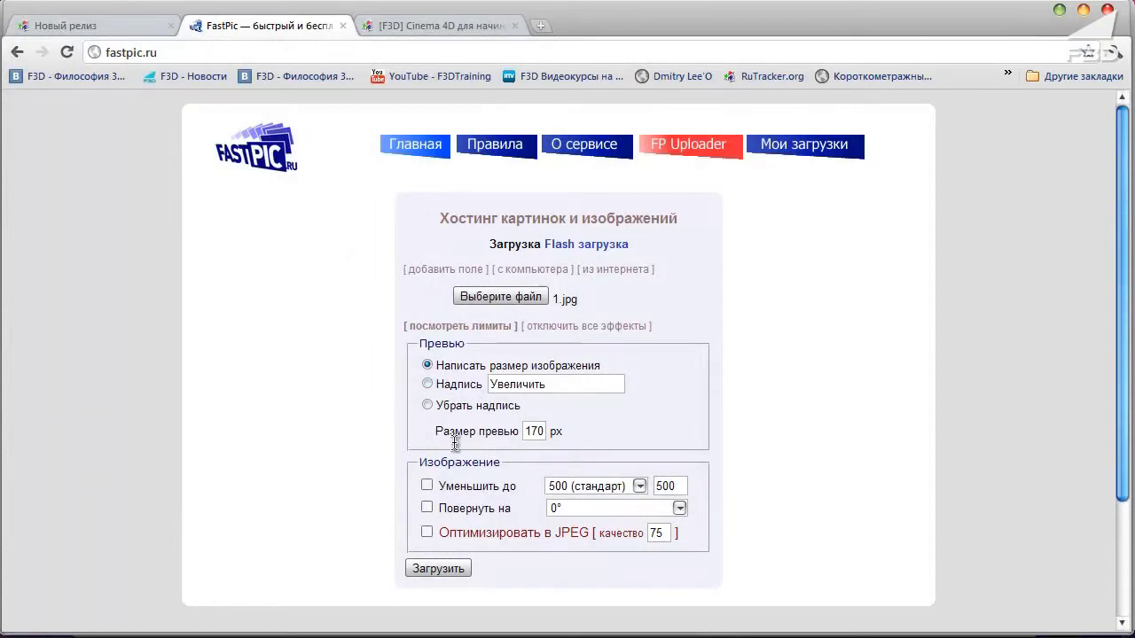
Step: Upload 1.jpg and paste its Превью - увеличение по клику code into Скриншоты
left_click(454, 571)
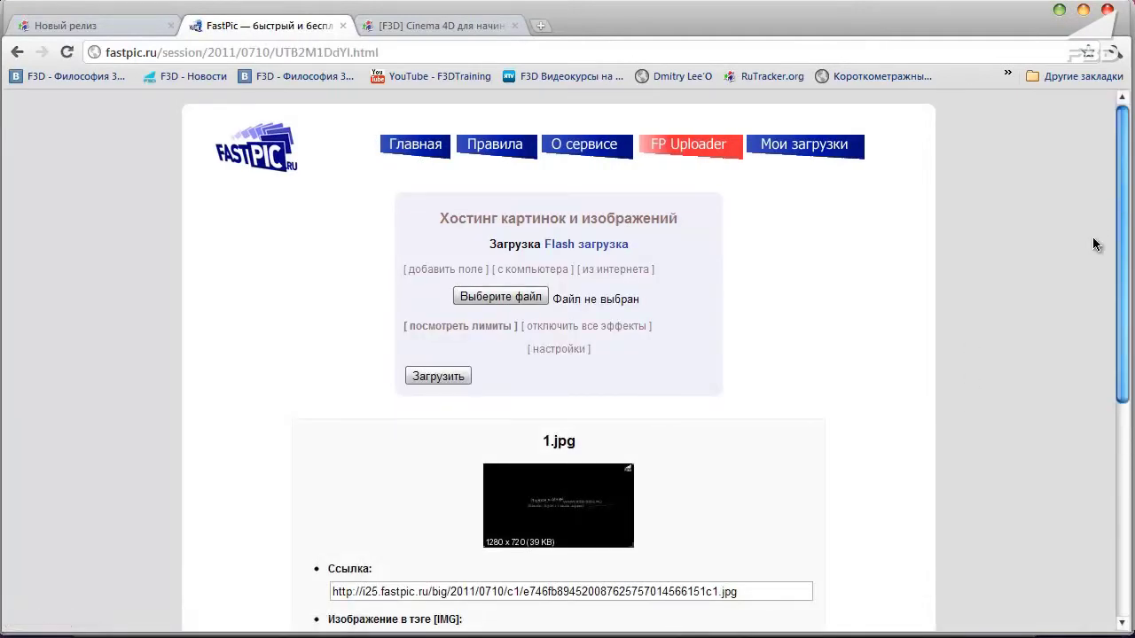
scroll(1094, 245, "down", 5)
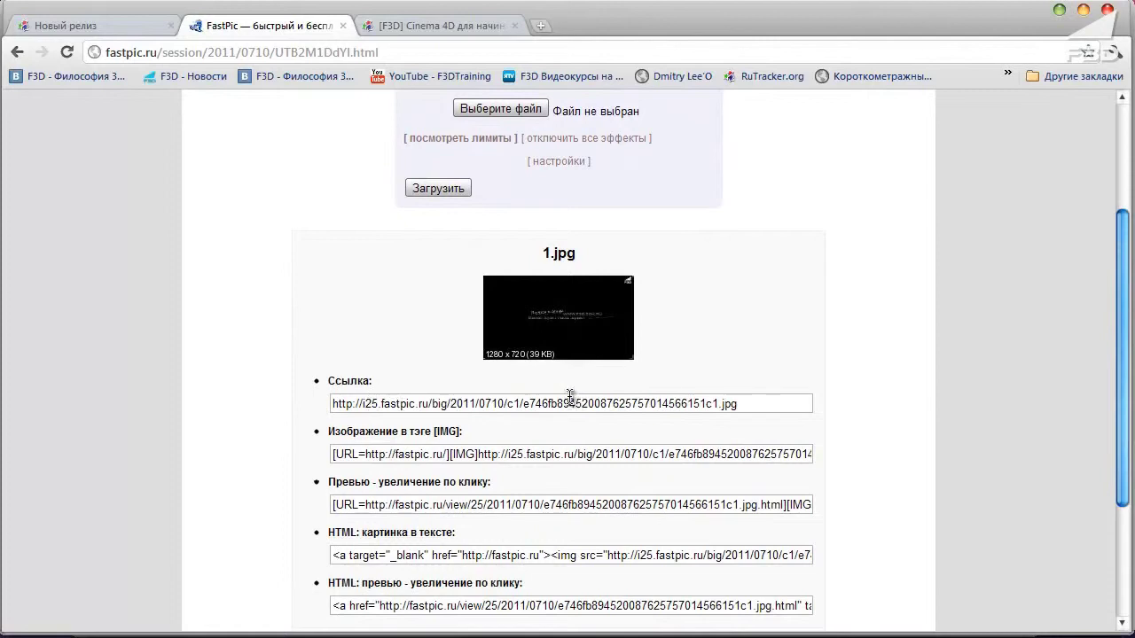
left_click(576, 506)
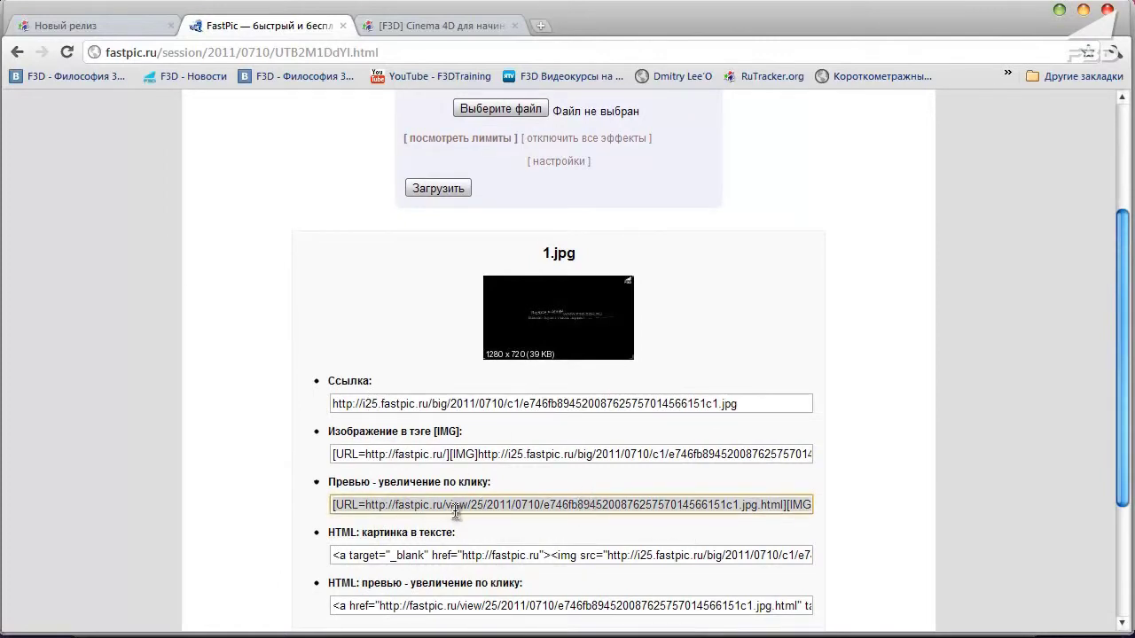
key("alt+Tab")
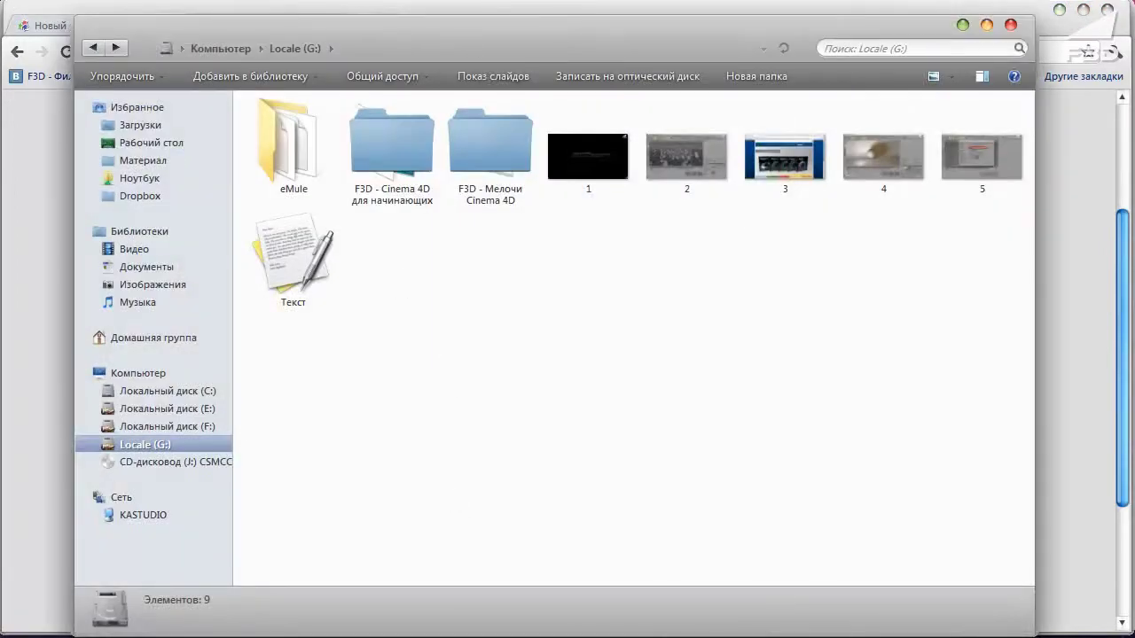
key("alt+Tab")
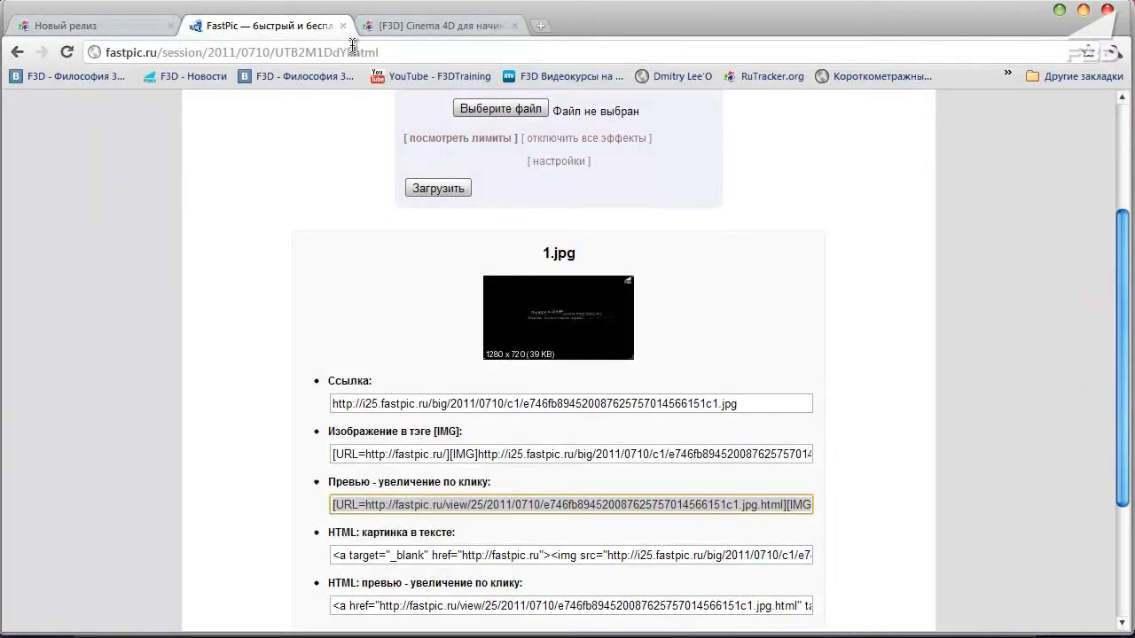
left_click(65, 25)
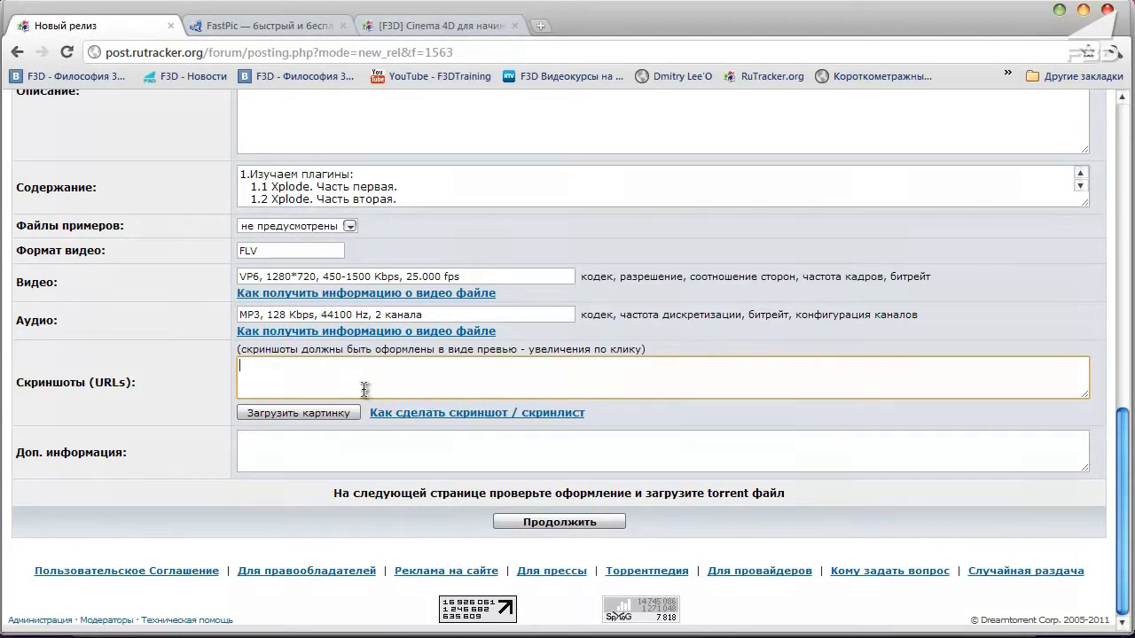
key("ctrl+v")
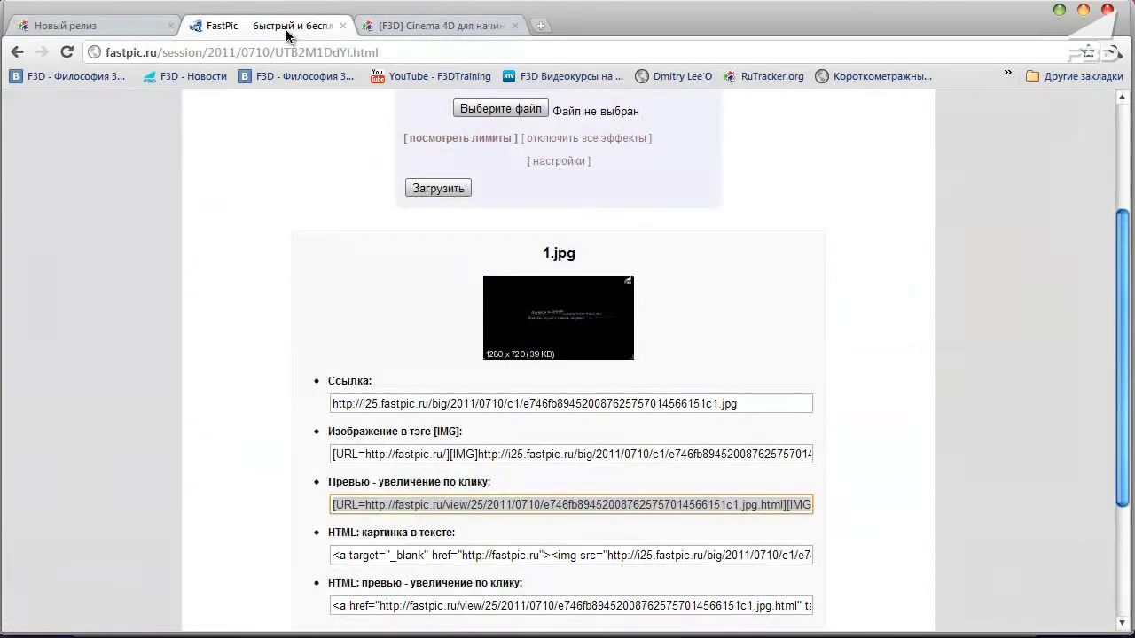
Step: Pick screenshot 2.jpg and upload it to FastPic
left_click(289, 29)
scroll(563, 402, "up", 1)
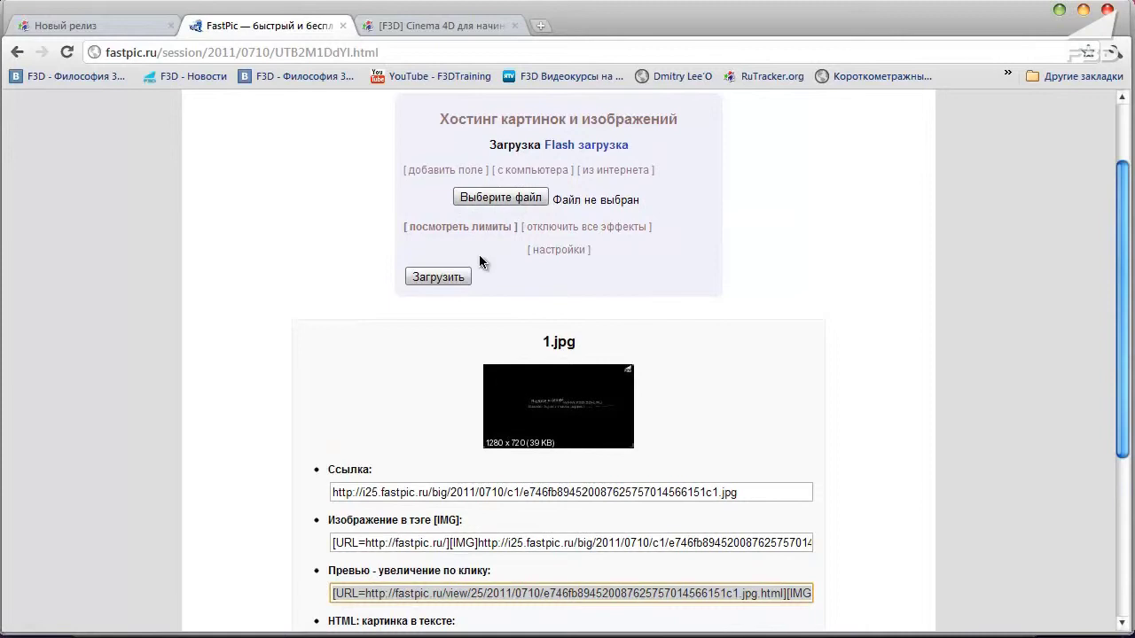
scroll(479, 254, "up", 1)
left_click(488, 286)
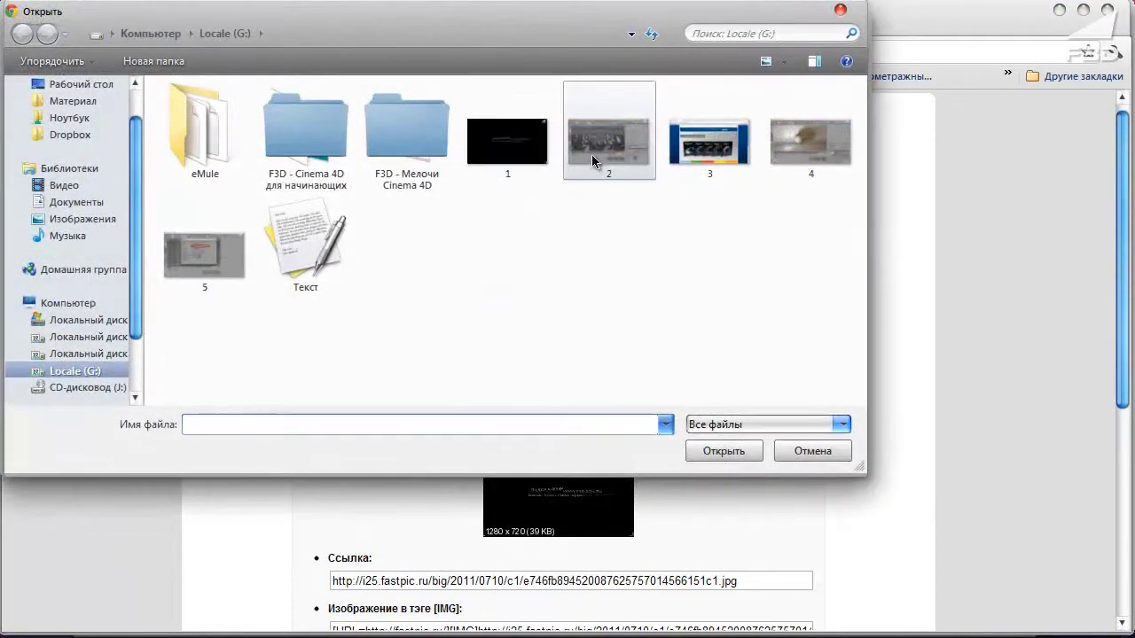
double_click(599, 152)
left_click(451, 370)
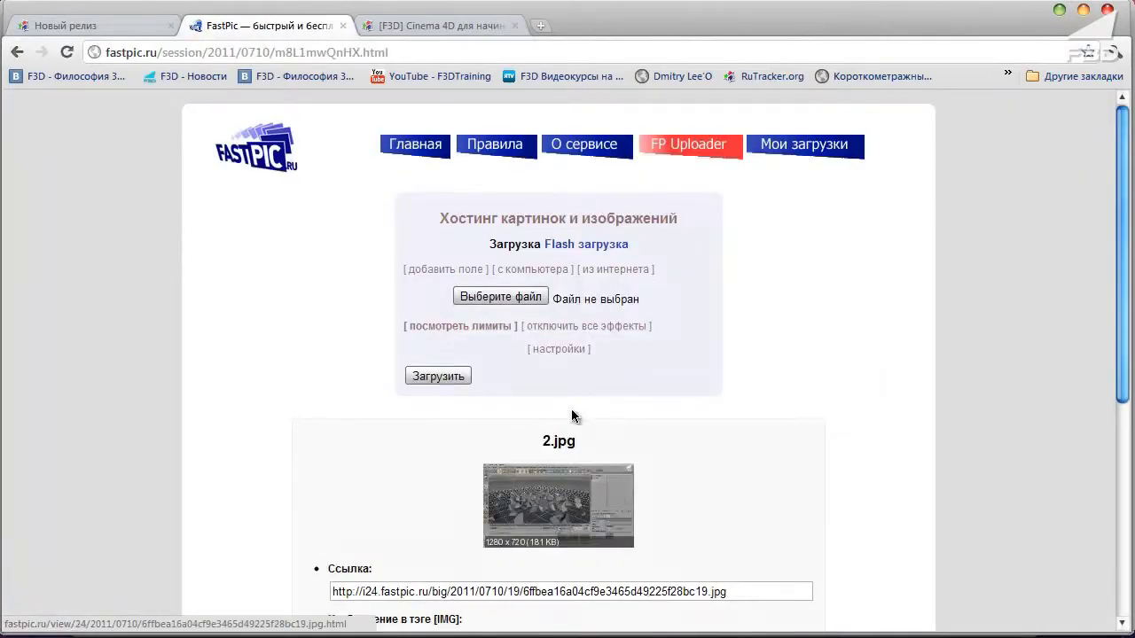
Step: Copy 2.jpg's click-to-enlarge preview code and return to the Новый релиз tab
scroll(572, 409, "down", 3)
left_click(479, 429)
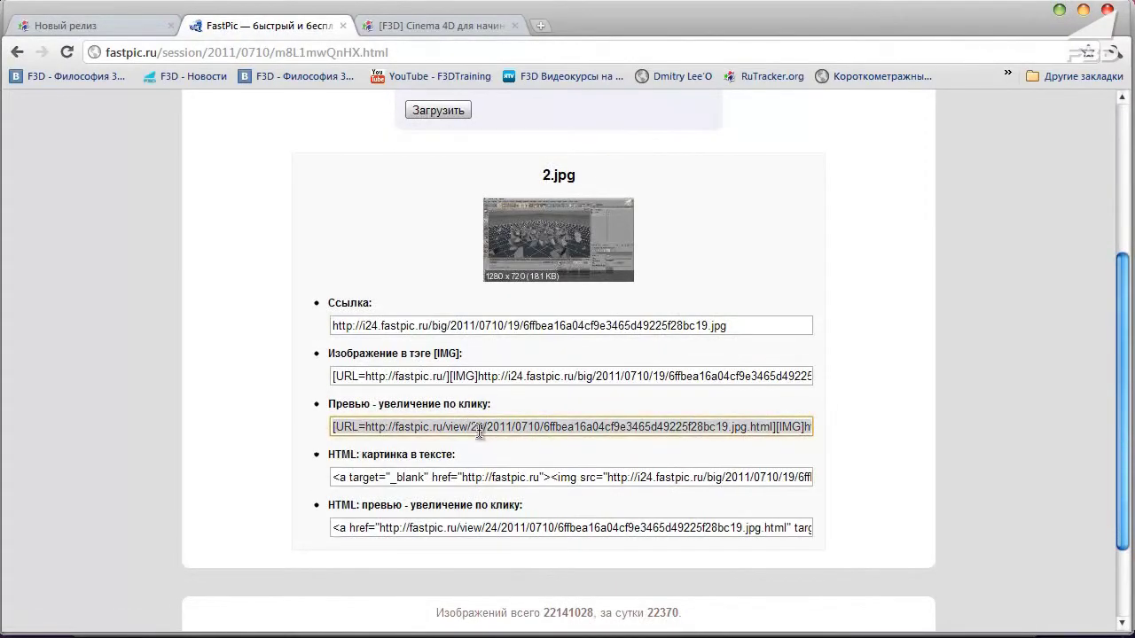
key("alt+Tab")
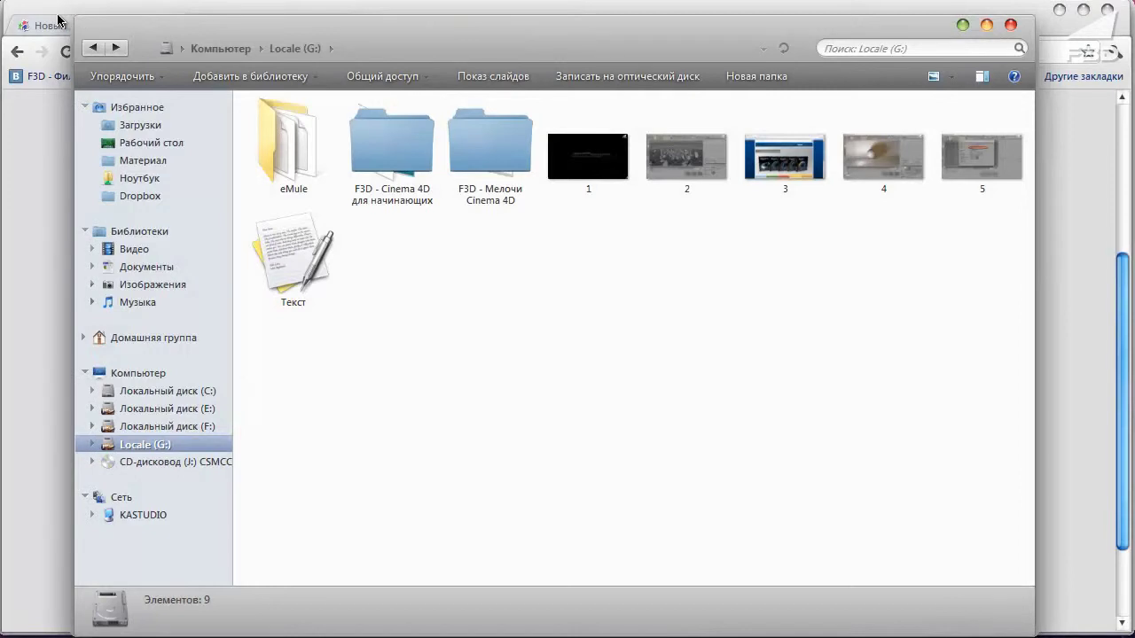
key("alt+Tab")
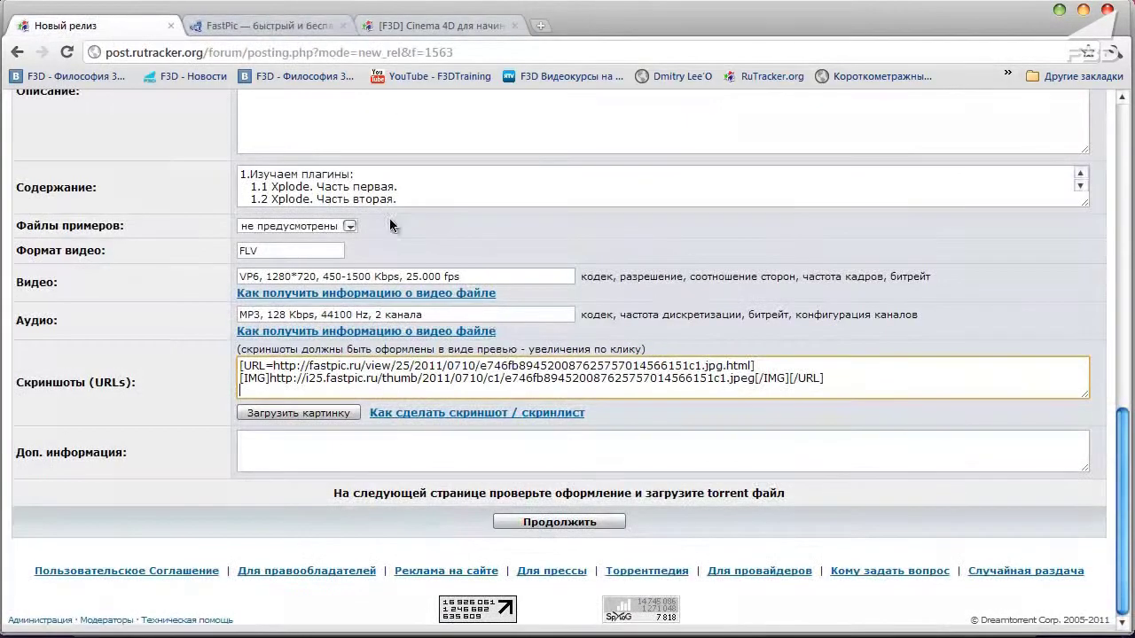
left_click(120, 25)
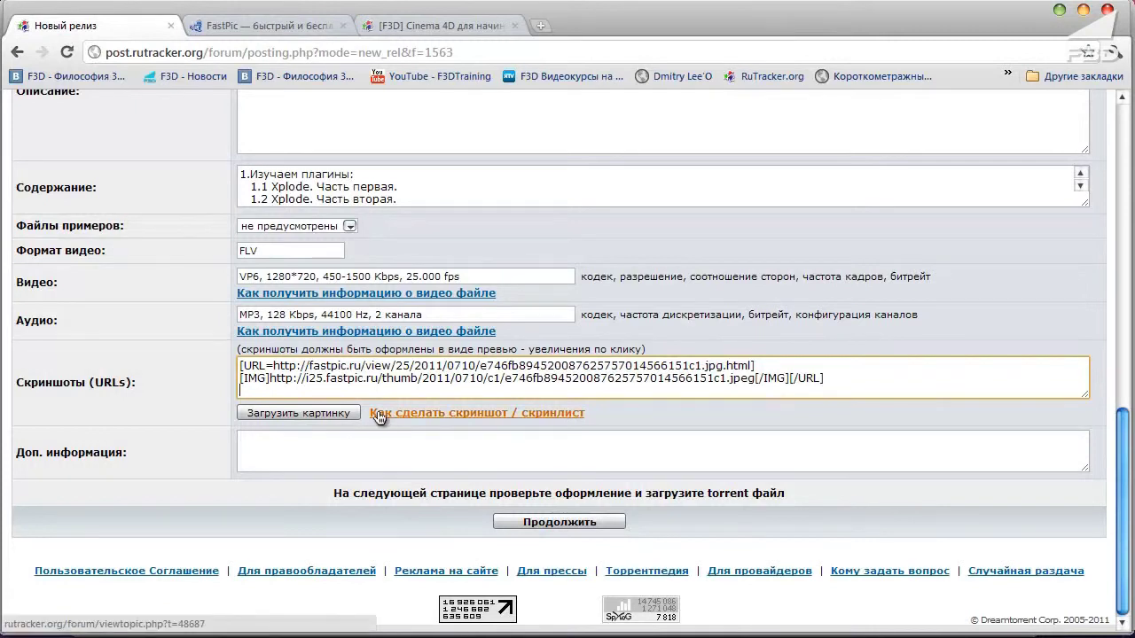
Step: Paste the second screenshot's FastPic preview BBCode into the Скриншоты field
type("[URL=http://fastpic.ru/view/24/2011/0710/6ffbea16a04cf9e3465d49225f28bc19.jpg.html] [IMG]http://i24.fastpic.ru/thumb/2011/0710/19/6ffbea16a04cf9e3465d49225f28bc19.jpeg[/IMG][/URL]")
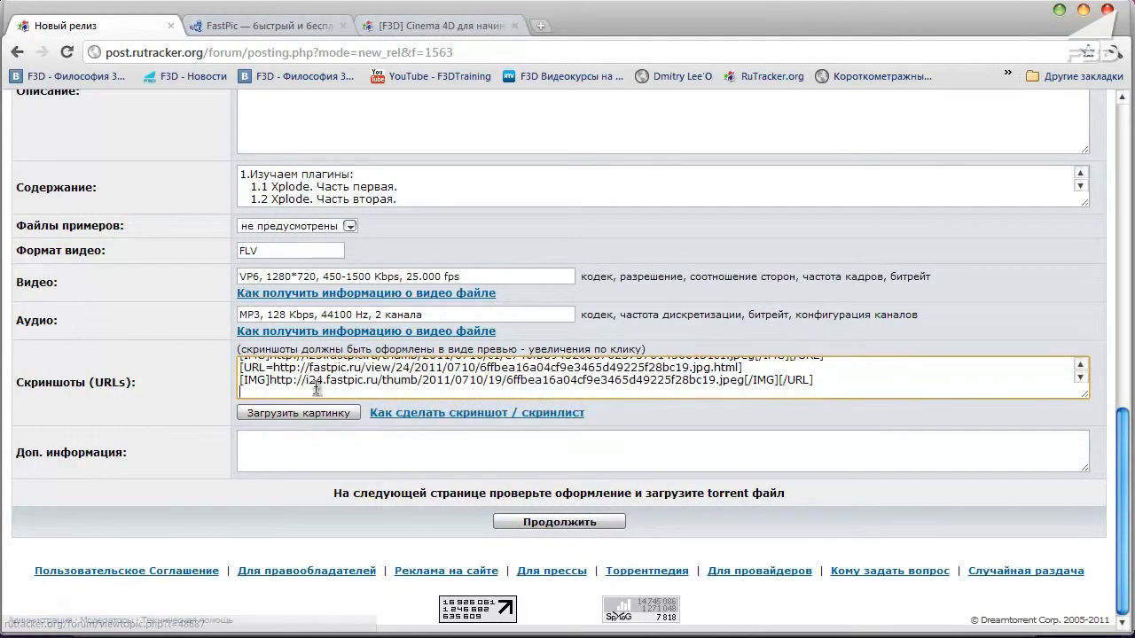